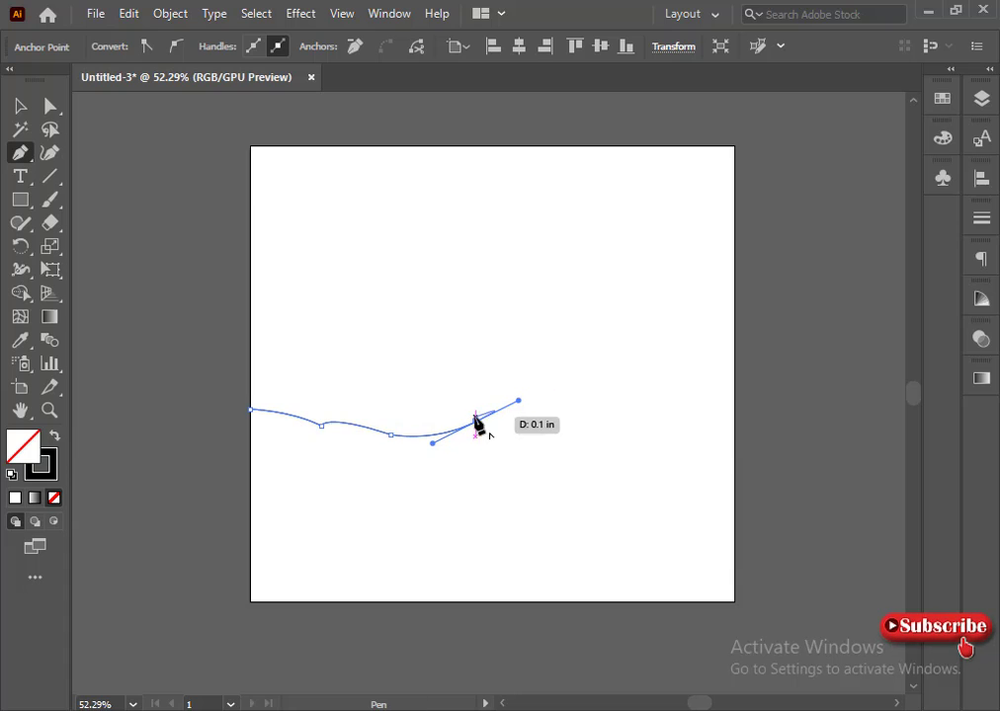
Continue the wavy Pen path through a central peak, a valley and a second peak to the artboard's right edge.
left_click(473, 424)
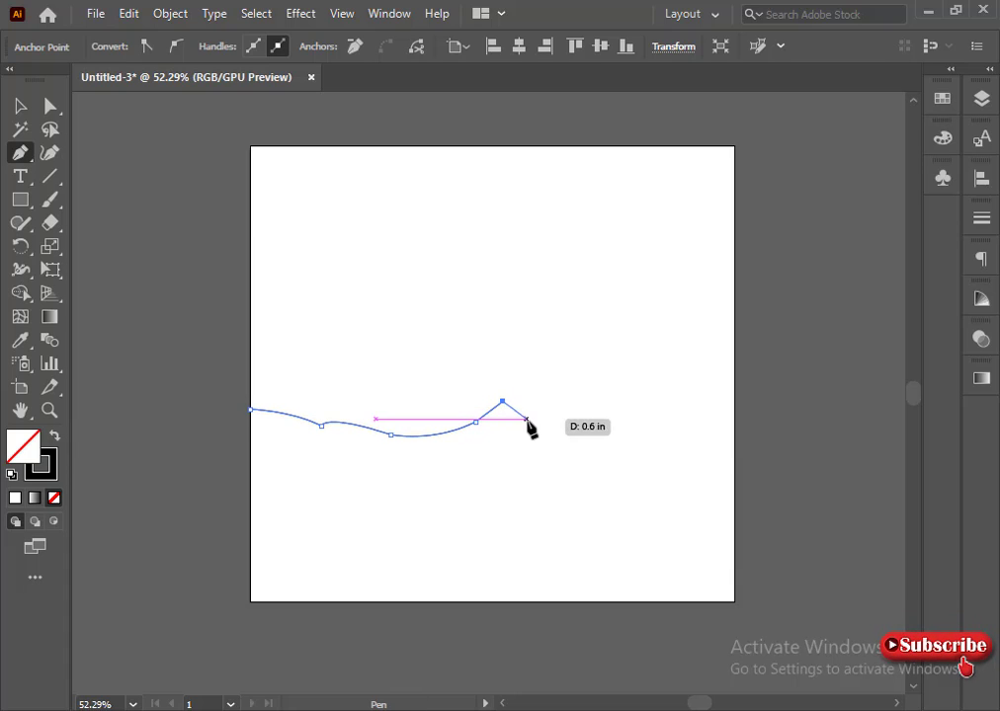
left_click_drag(581, 436, 594, 429)
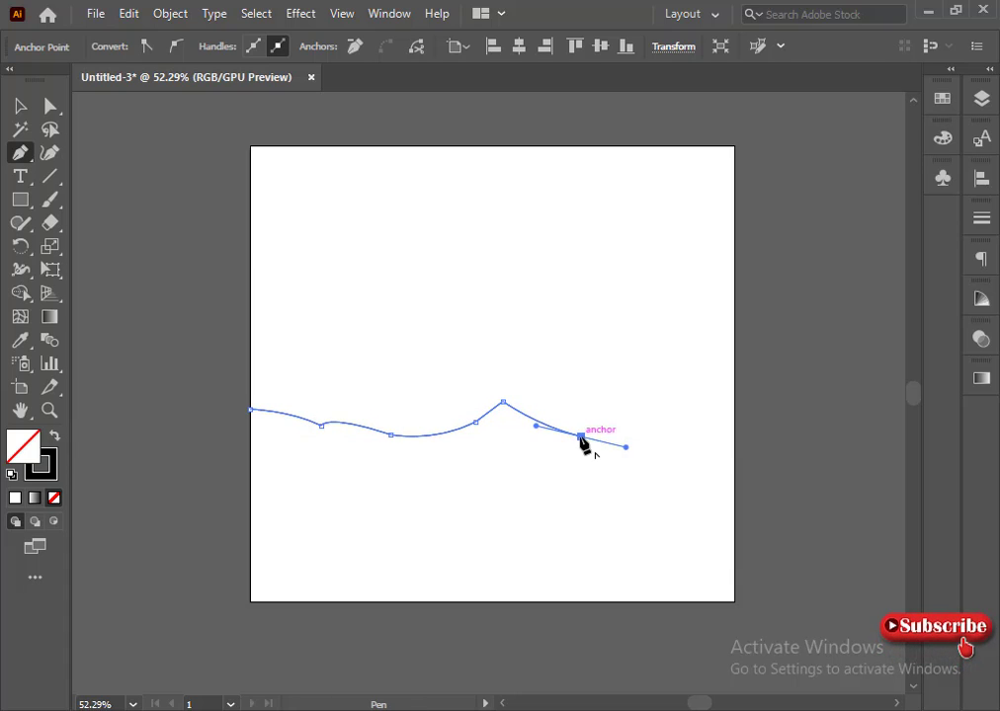
left_click(582, 437)
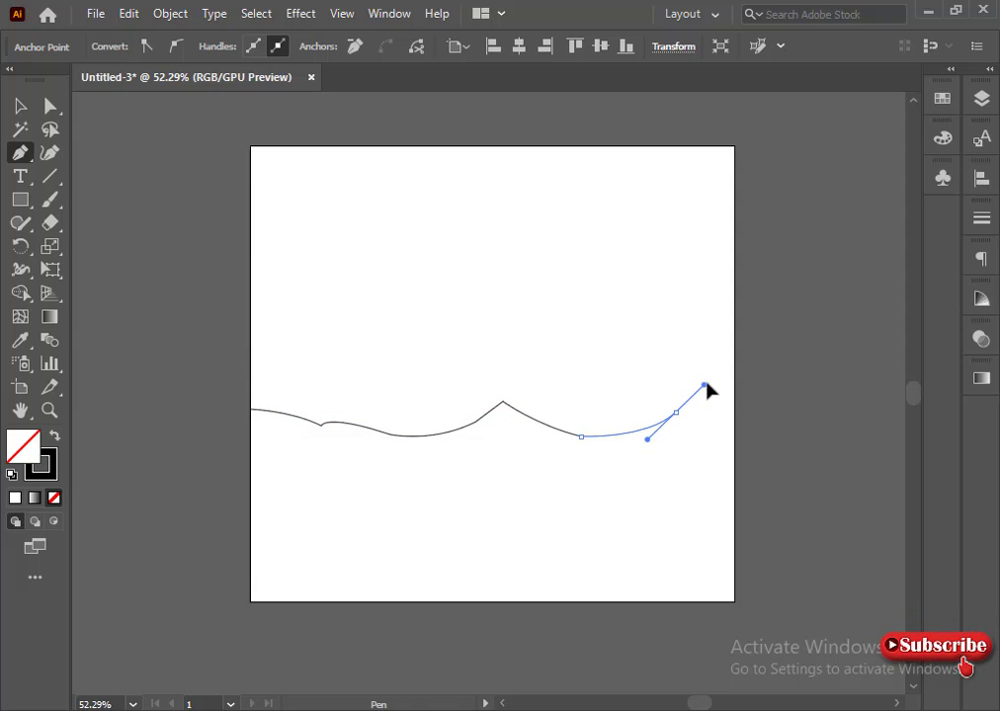
left_click_drag(705, 385, 705, 384)
left_click(674, 413)
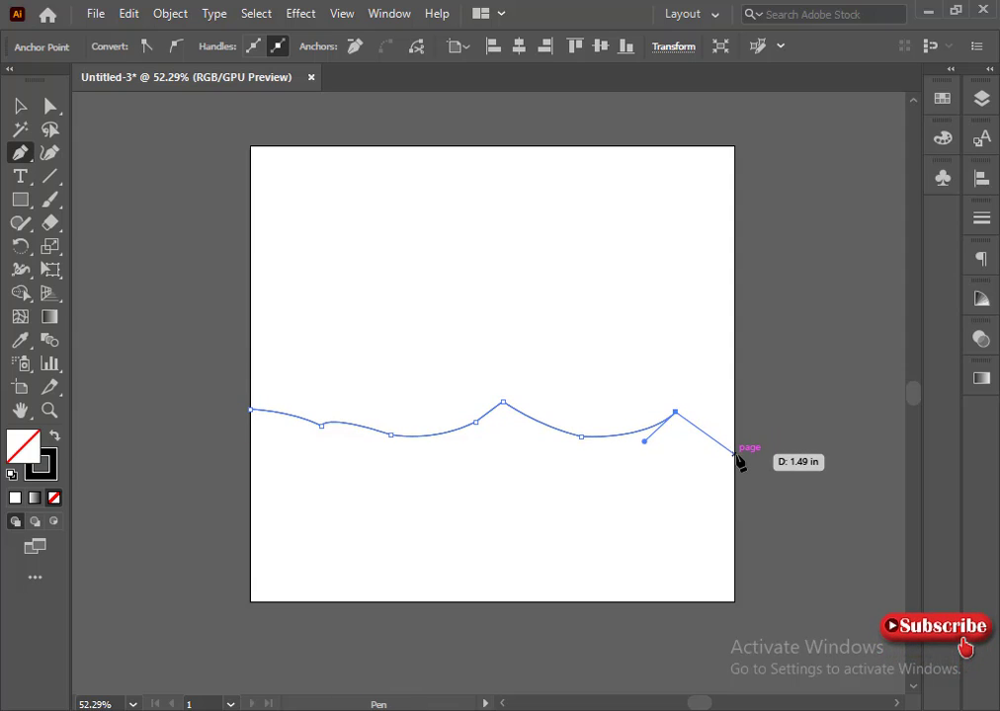
left_click_drag(732, 446, 757, 496)
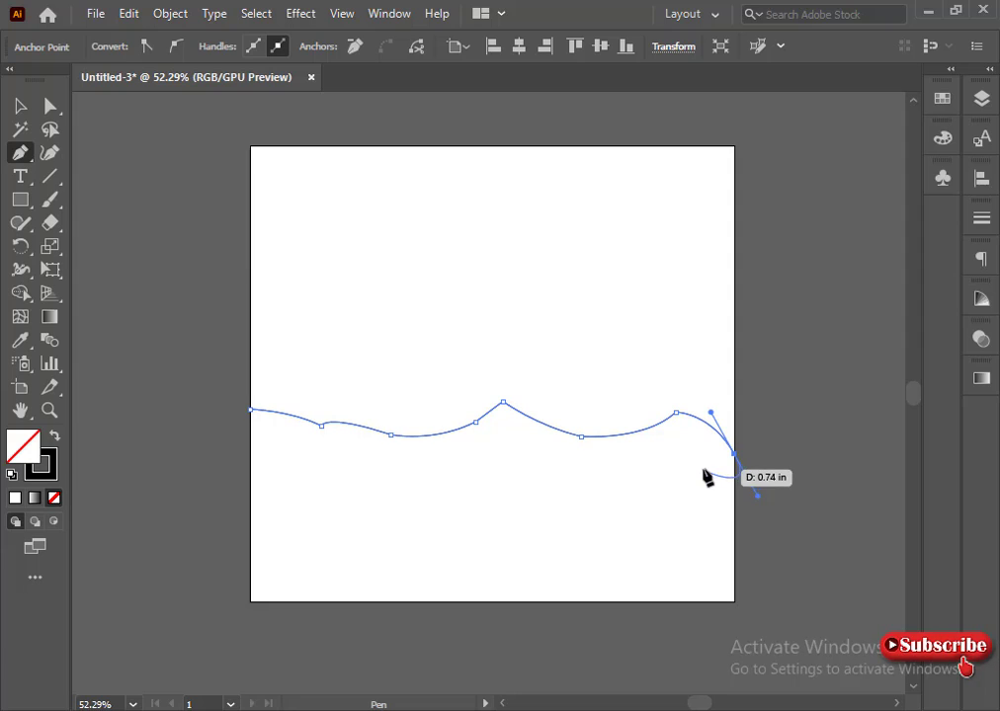
left_click(734, 453)
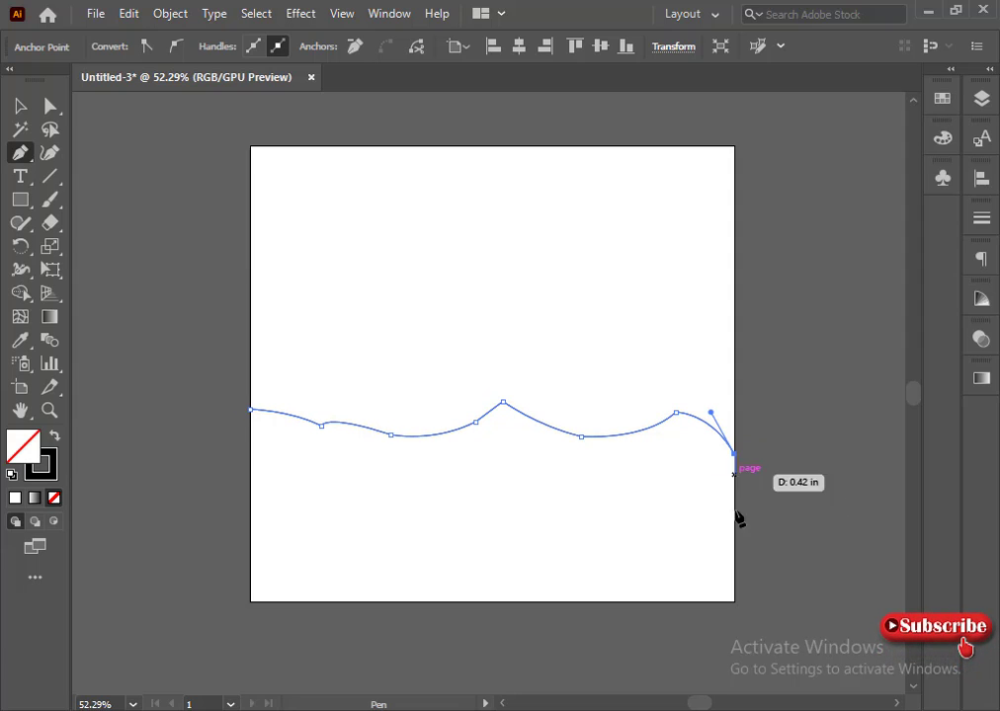
Close the wavy path along the artboard's bottom-right and bottom-left corners back to its starting anchor.
left_click(734, 601)
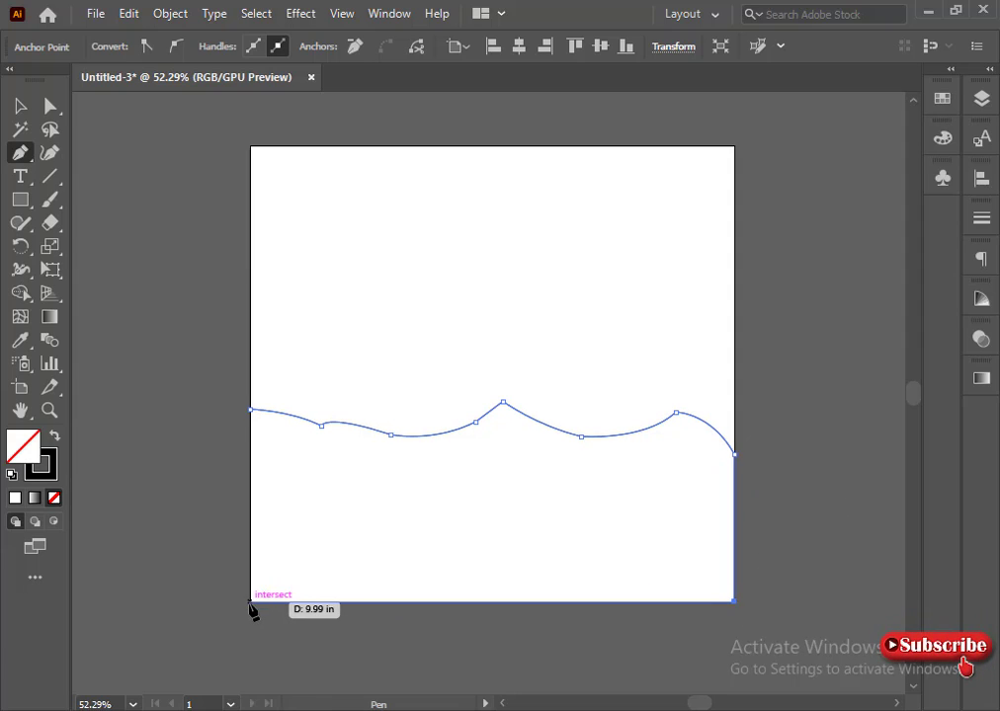
left_click(250, 601)
left_click(250, 408)
Round the corners of the wavy edge at the valley left of centre and at the central peak.
left_click(51, 106)
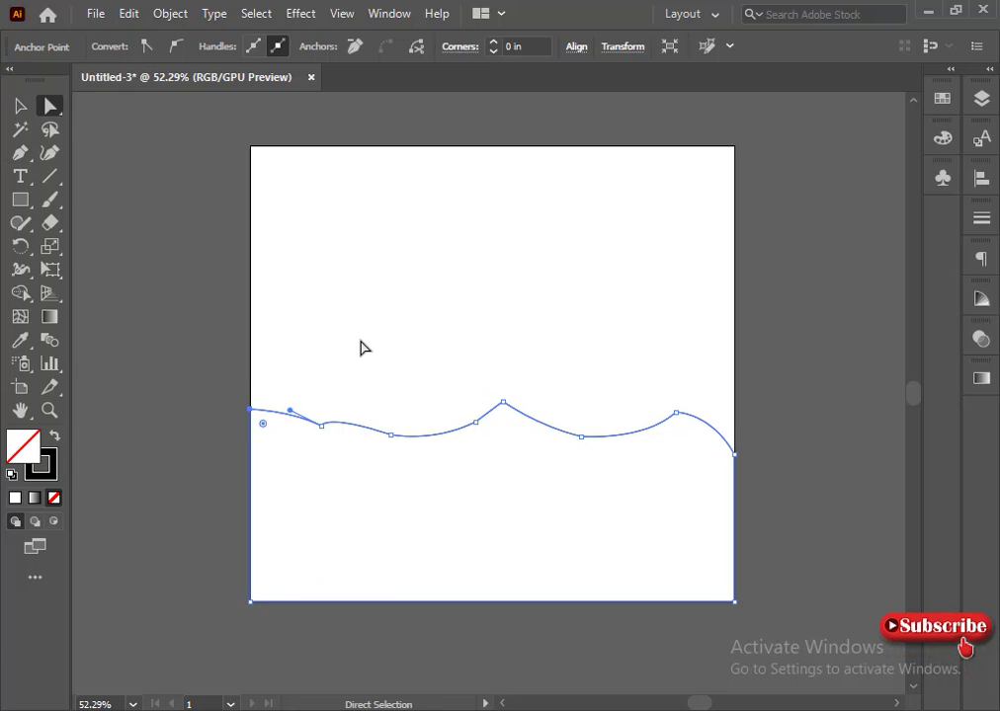
left_click(363, 349)
left_click(390, 435)
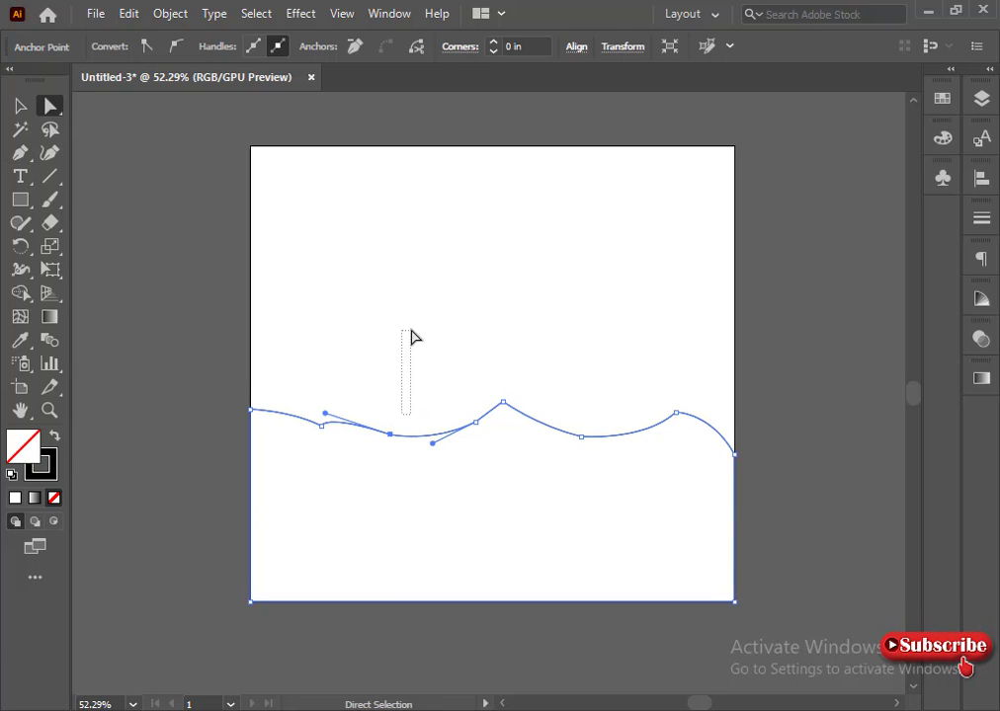
left_click_drag(411, 330, 411, 330)
left_click_drag(379, 411, 406, 491)
left_click_drag(446, 379, 497, 482)
left_click_drag(495, 364, 503, 419)
Round the wavy edge's right-hand valley, its right peak to about 0.47 in, and its left dip to about 1.76 in.
left_click(603, 393)
left_click_drag(570, 474, 570, 474)
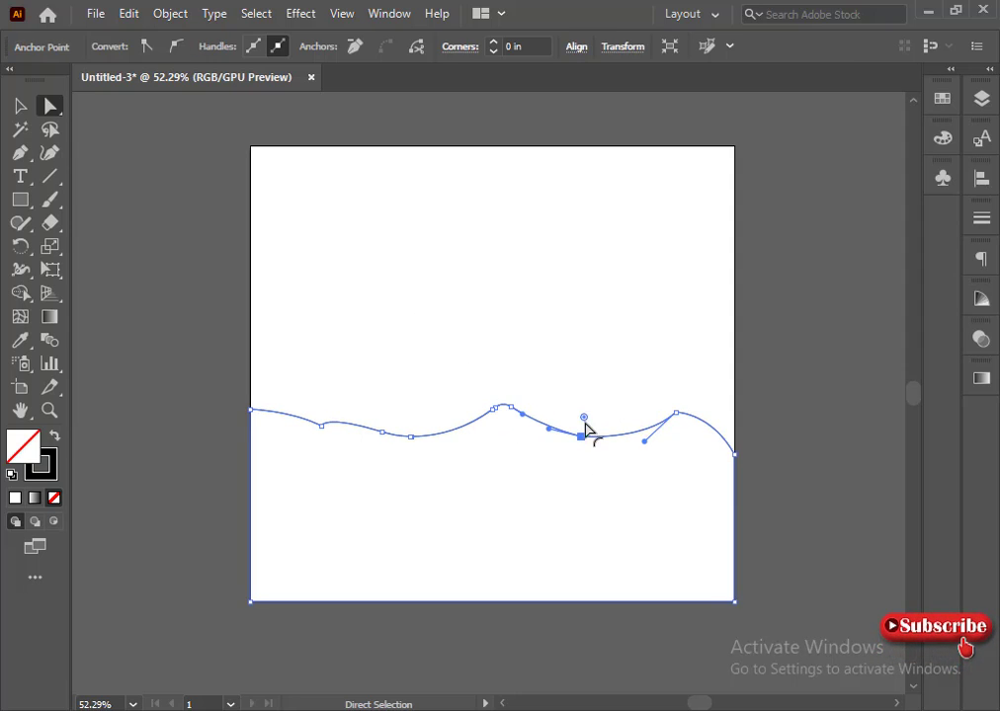
left_click_drag(584, 421, 581, 335)
left_click_drag(654, 371, 681, 442)
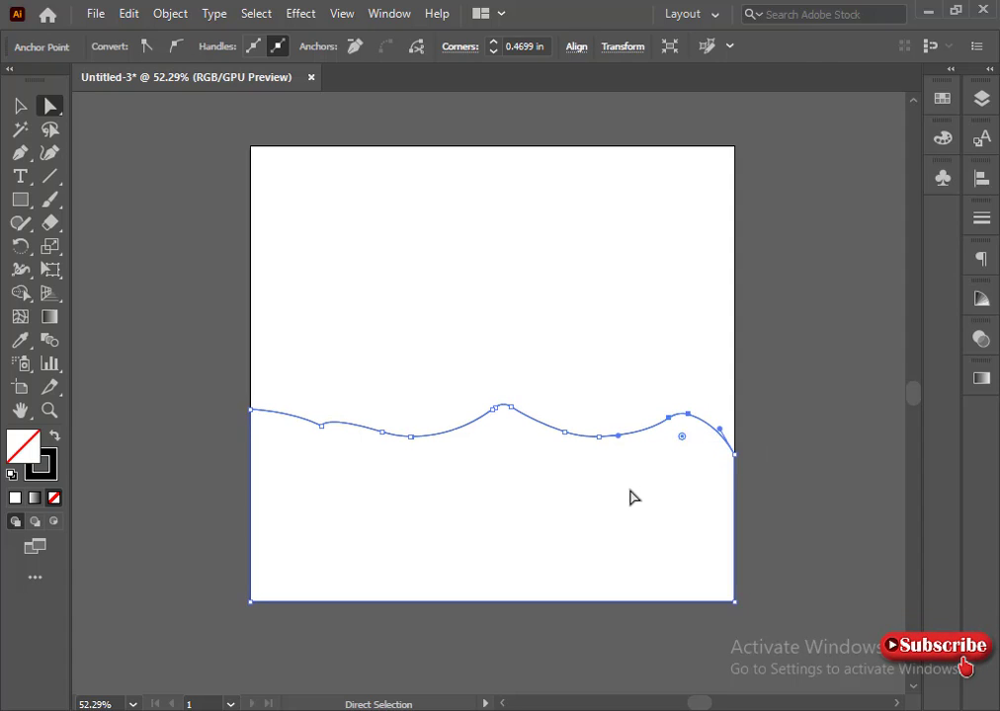
left_click(631, 495)
left_click_drag(339, 464, 338, 463)
left_click_drag(319, 410, 328, 337)
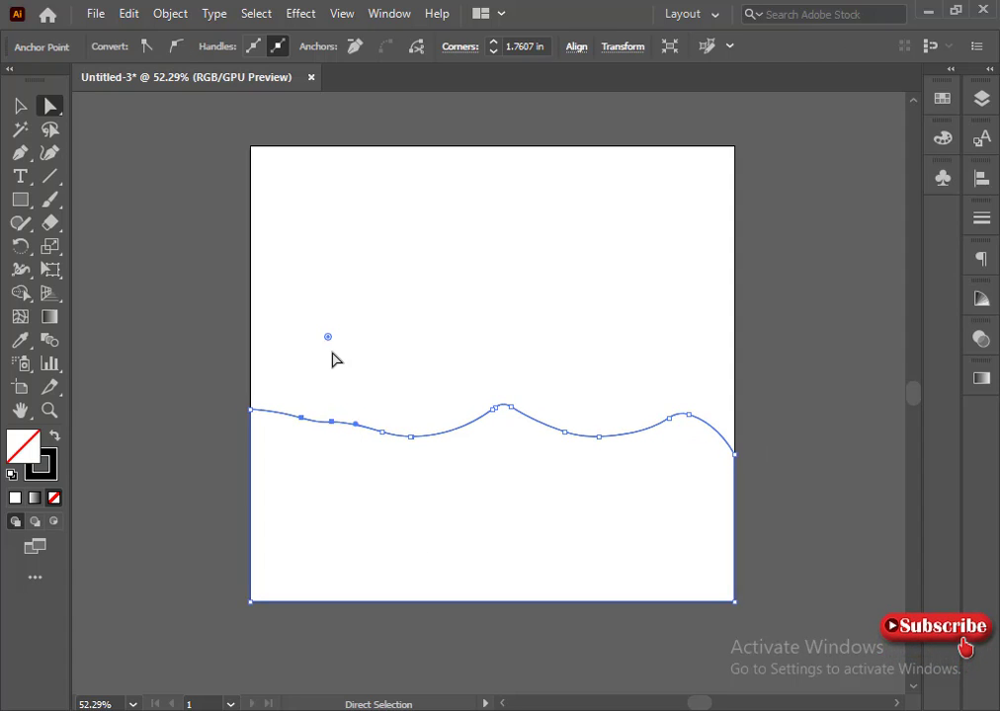
left_click(332, 352)
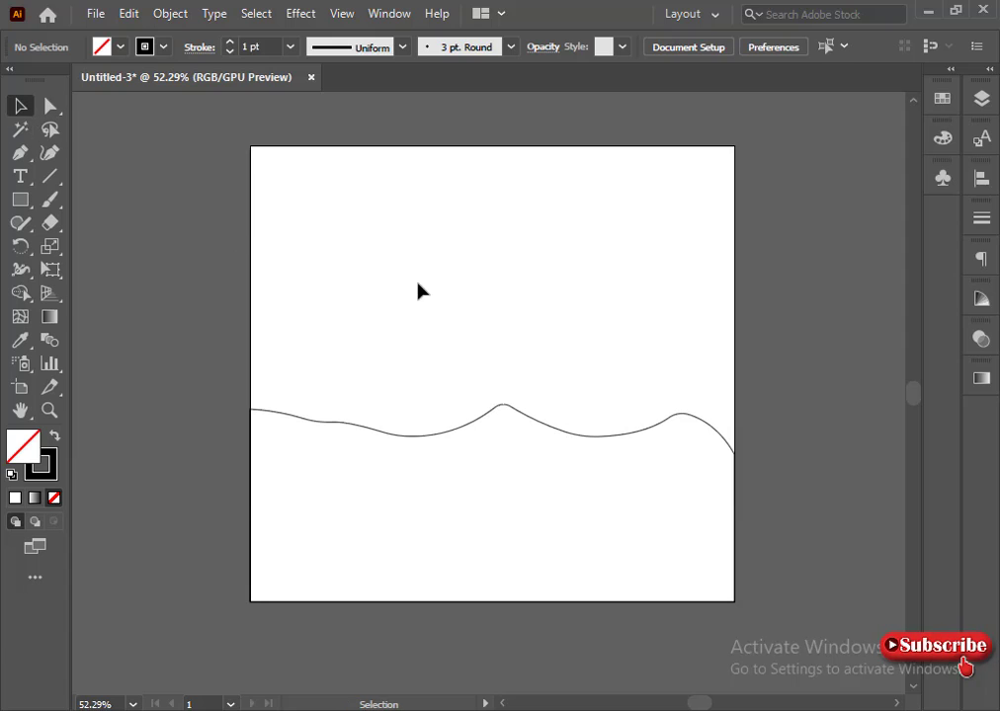
Stretch the closed wavy shape slightly upward, keeping its base on the artboard's bottom edge, and deselect it.
left_click(491, 418)
left_click_drag(491, 404, 493, 389)
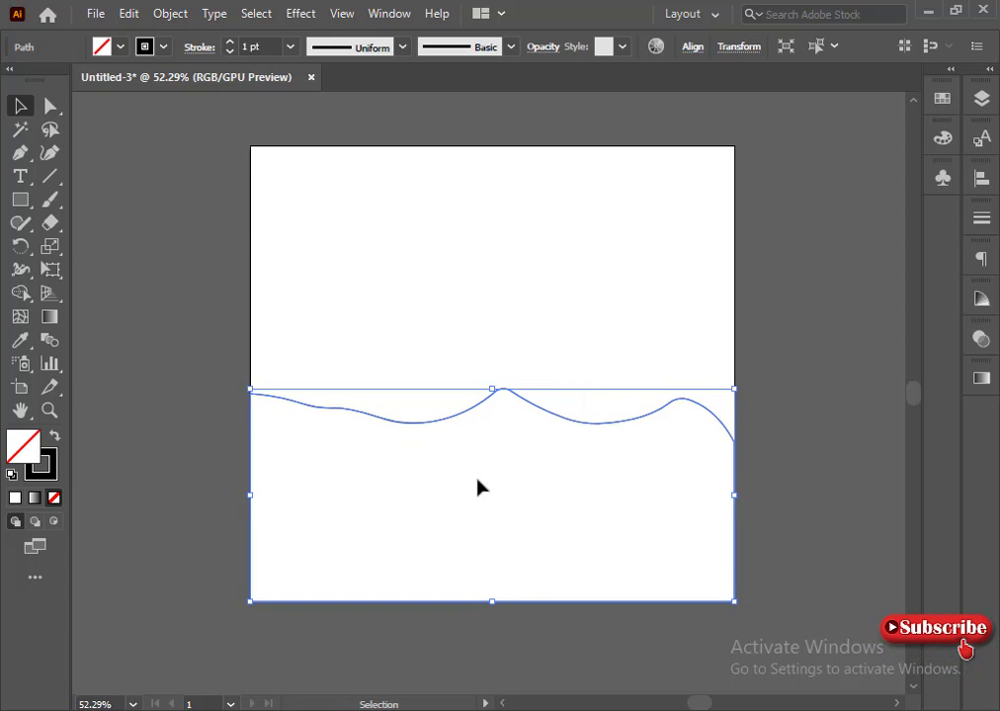
left_click(430, 351)
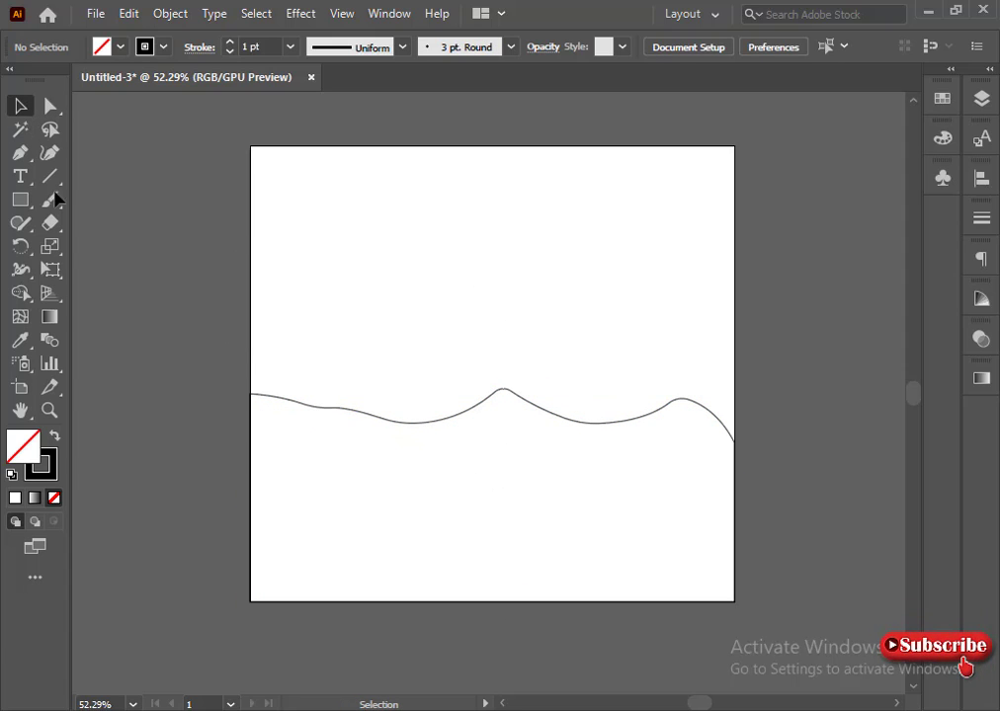
left_click(254, 433)
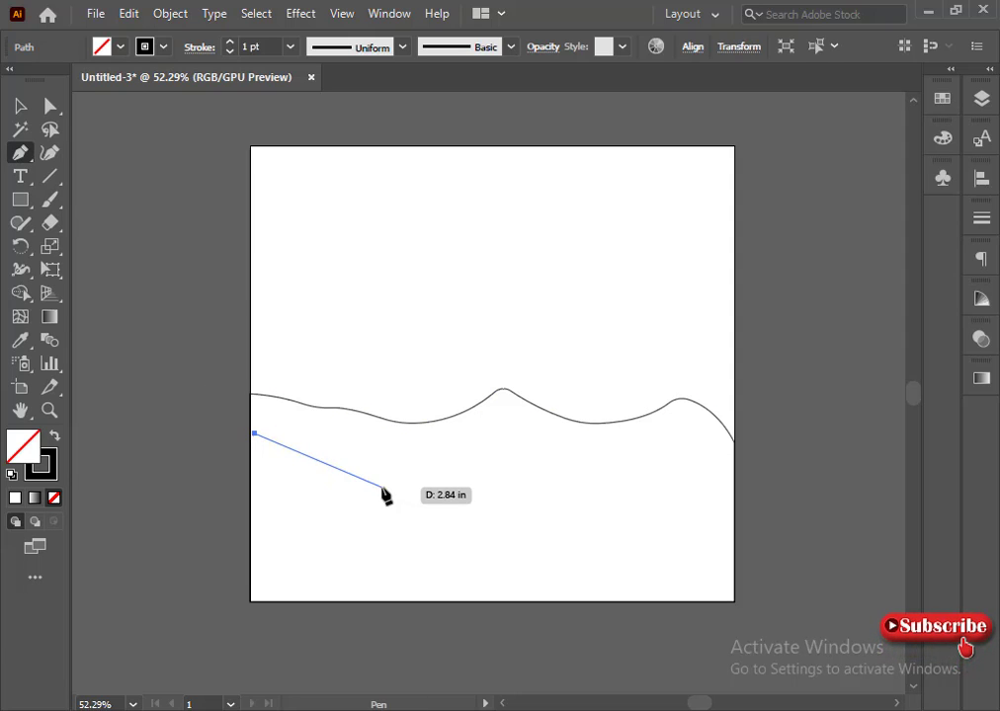
left_click_drag(431, 494, 459, 499)
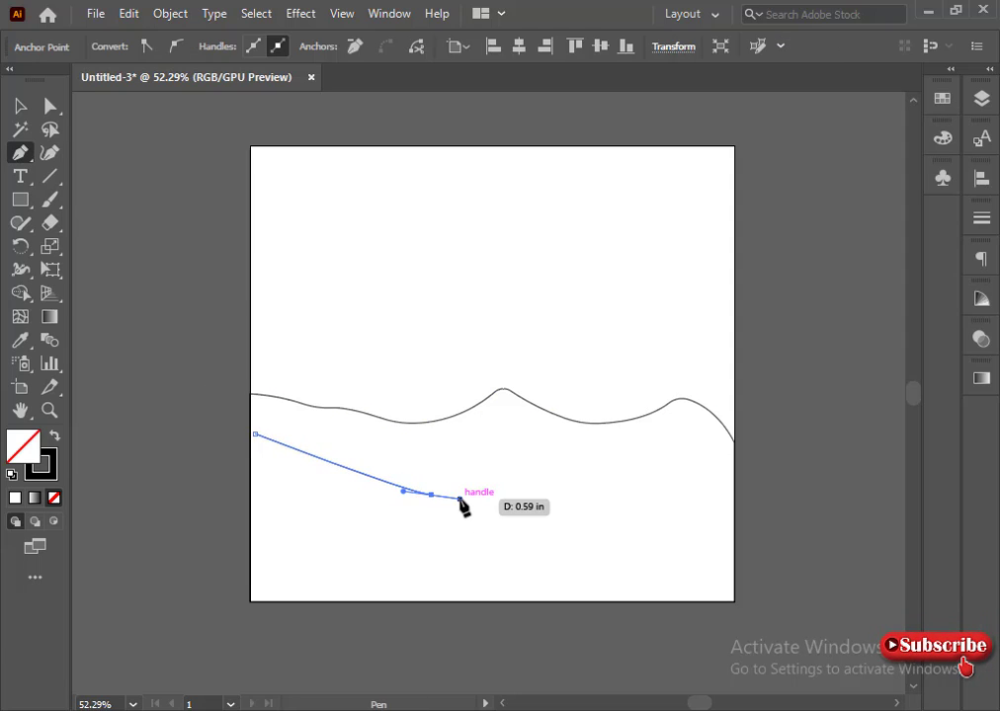
key("ctrl+z")
key("ctrl+z")
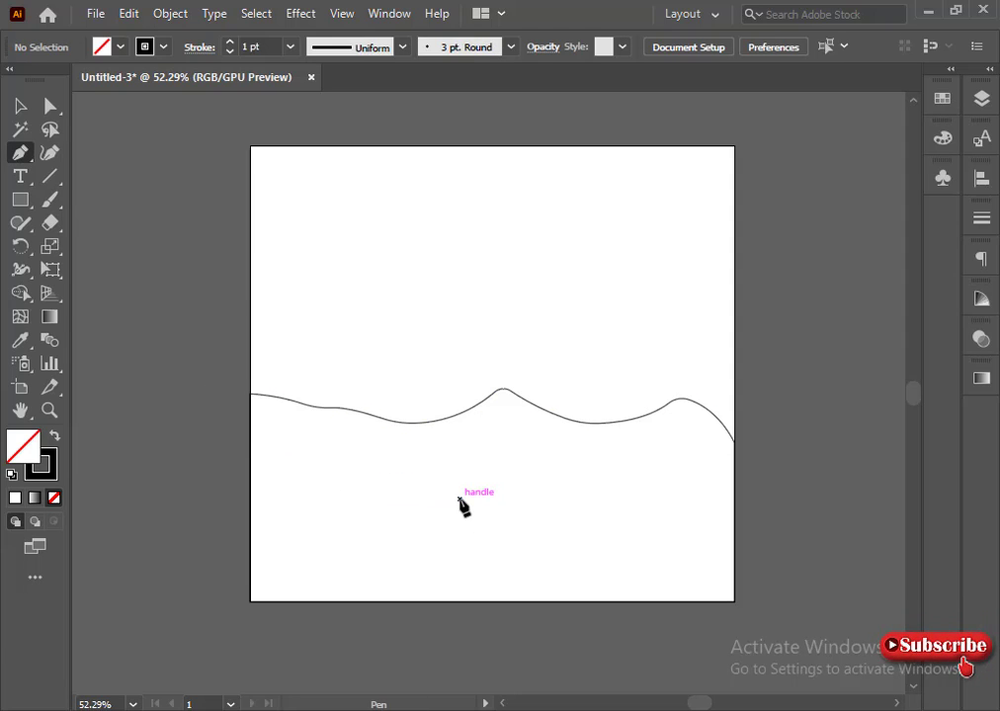
Draw a closed, curved wedge from the artboard's left edge below the wavy line, tapering to a point near the centre.
left_click(250, 440)
left_click_drag(467, 495, 624, 486)
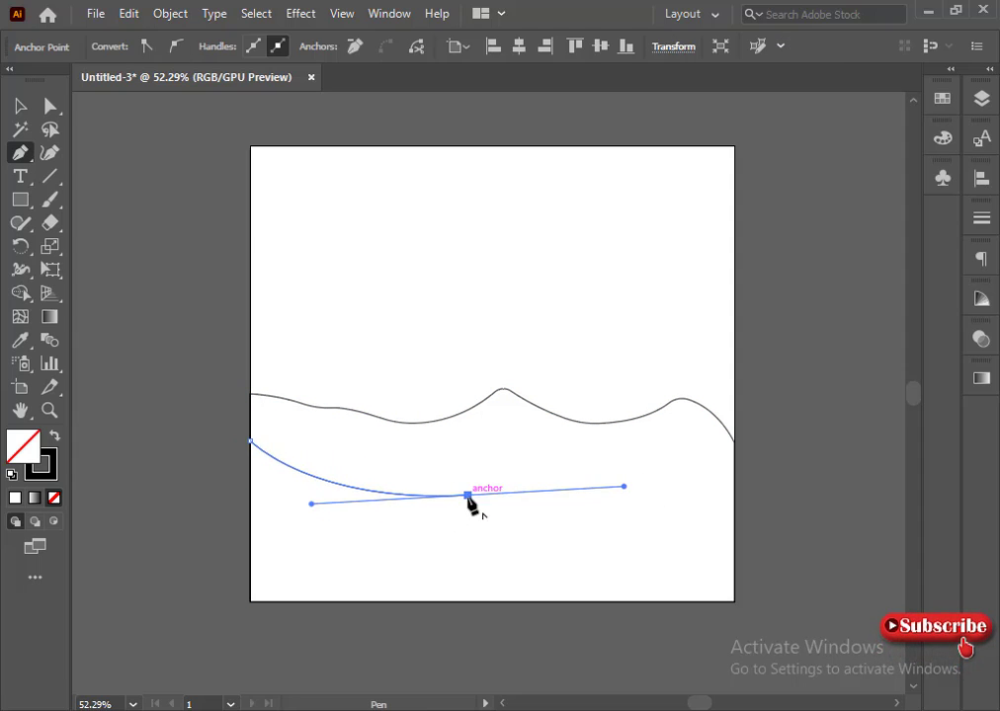
left_click_drag(250, 536, 163, 524)
left_click(250, 536)
left_click(251, 441)
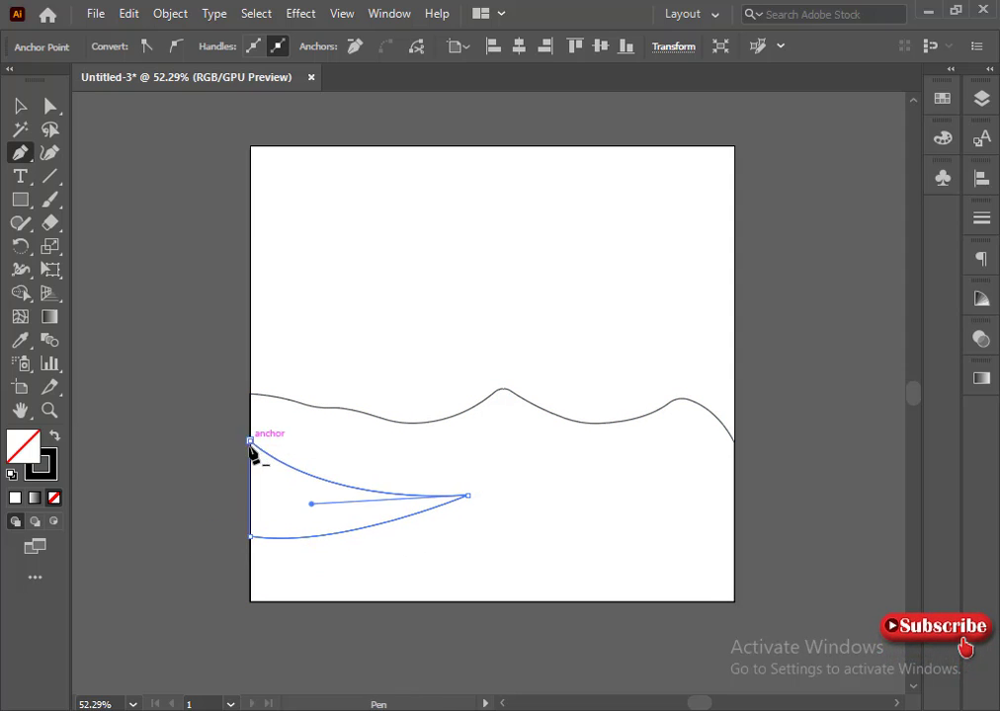
left_click(291, 502)
key("ctrl+z")
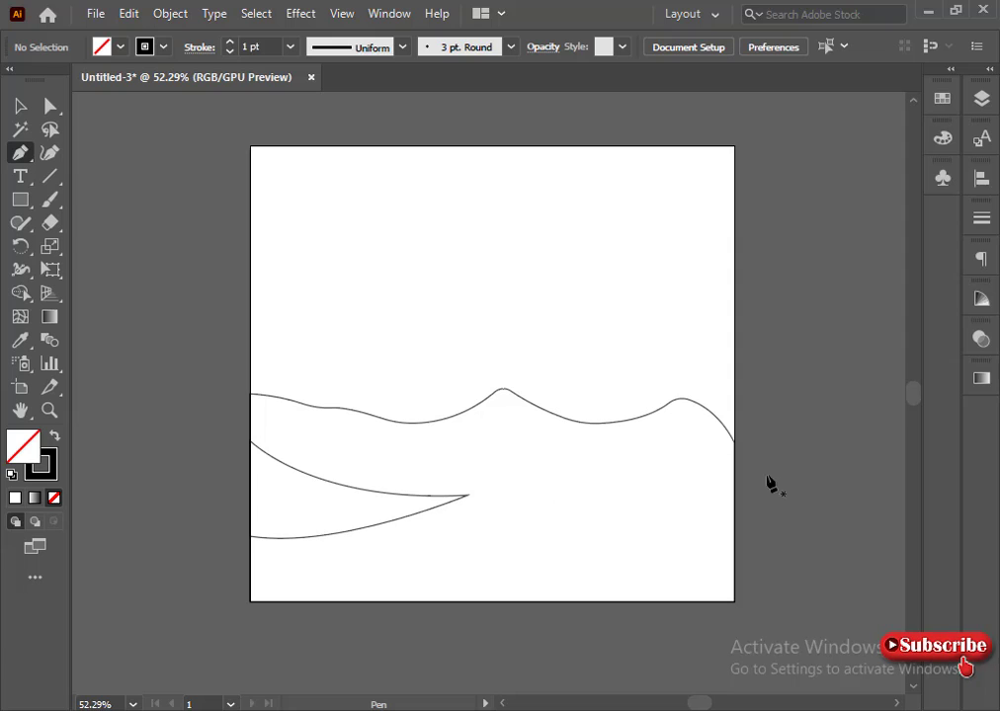
Draw the upper curve of a second band from the artboard's right edge over a hump to the left wedge's upper edge.
left_click_drag(733, 461, 610, 459)
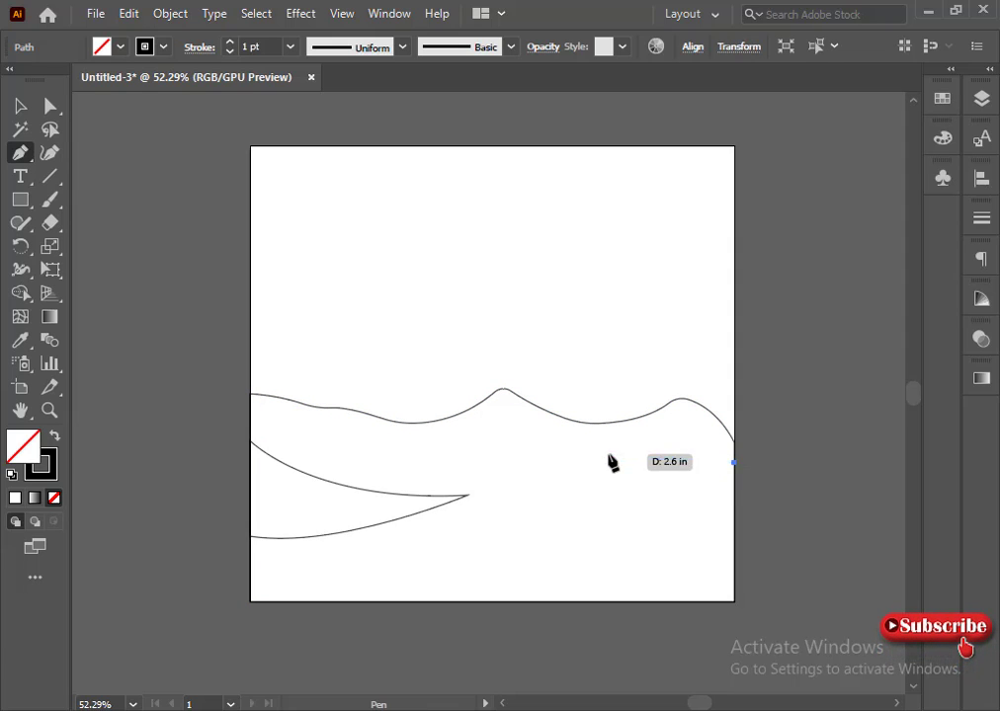
left_click_drag(549, 420, 549, 419)
key("ctrl+z")
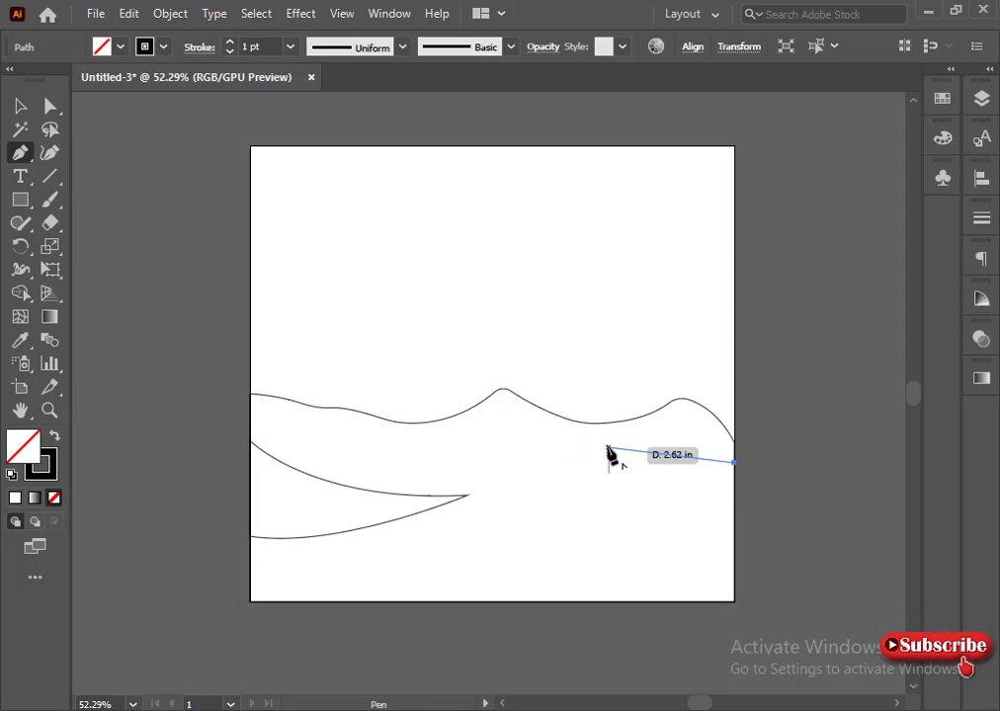
left_click(604, 463)
left_click(603, 463, "ctrl")
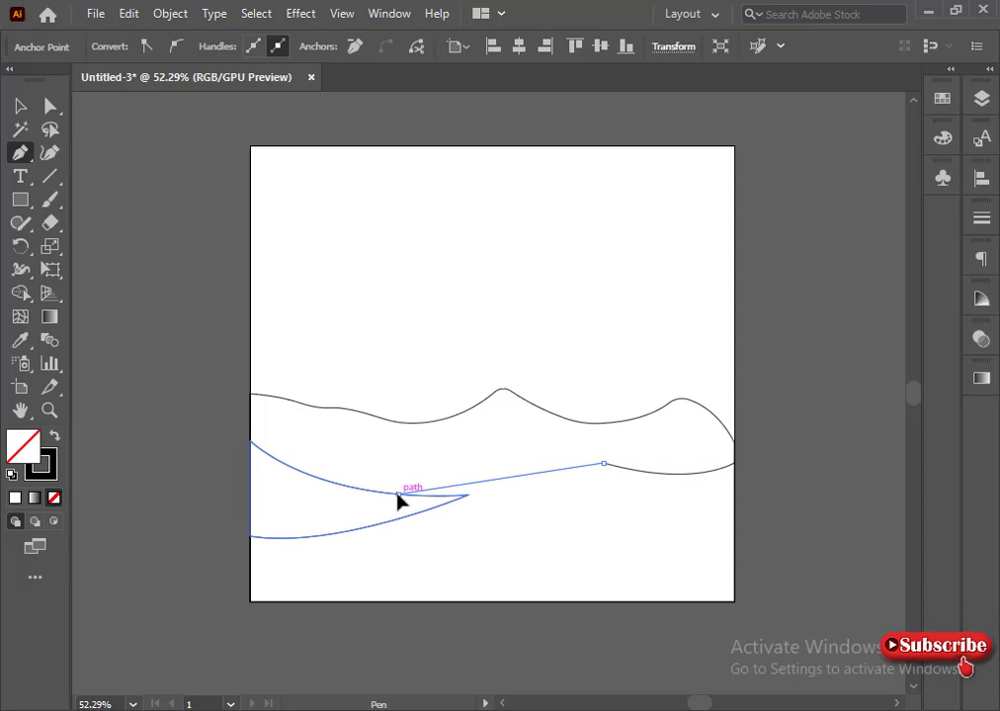
left_click_drag(306, 537, 294, 559)
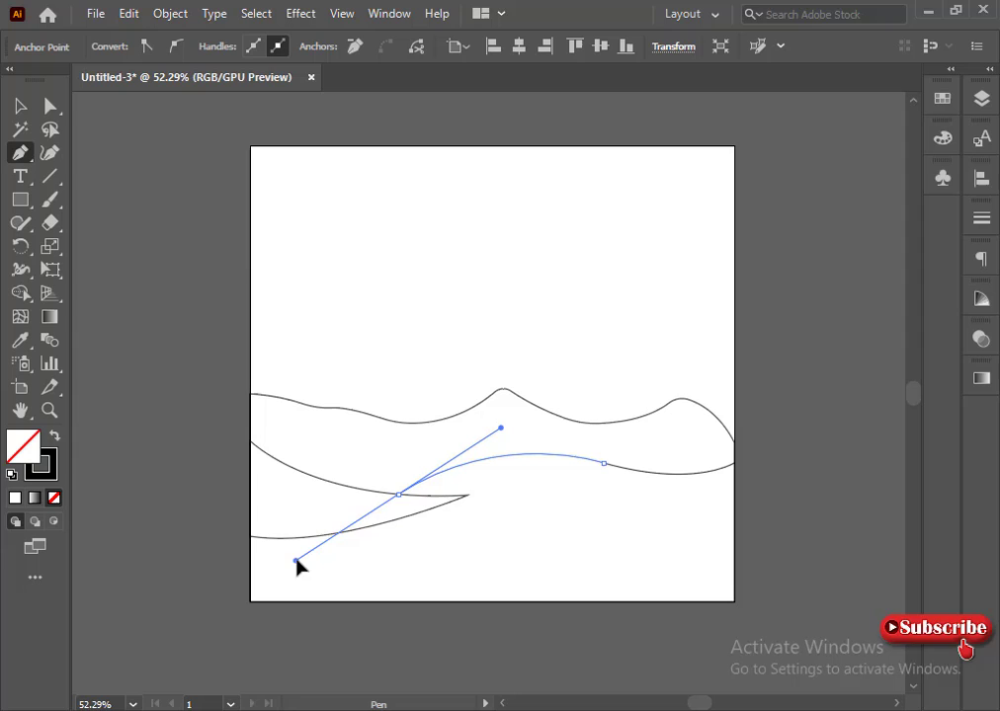
left_click(398, 493)
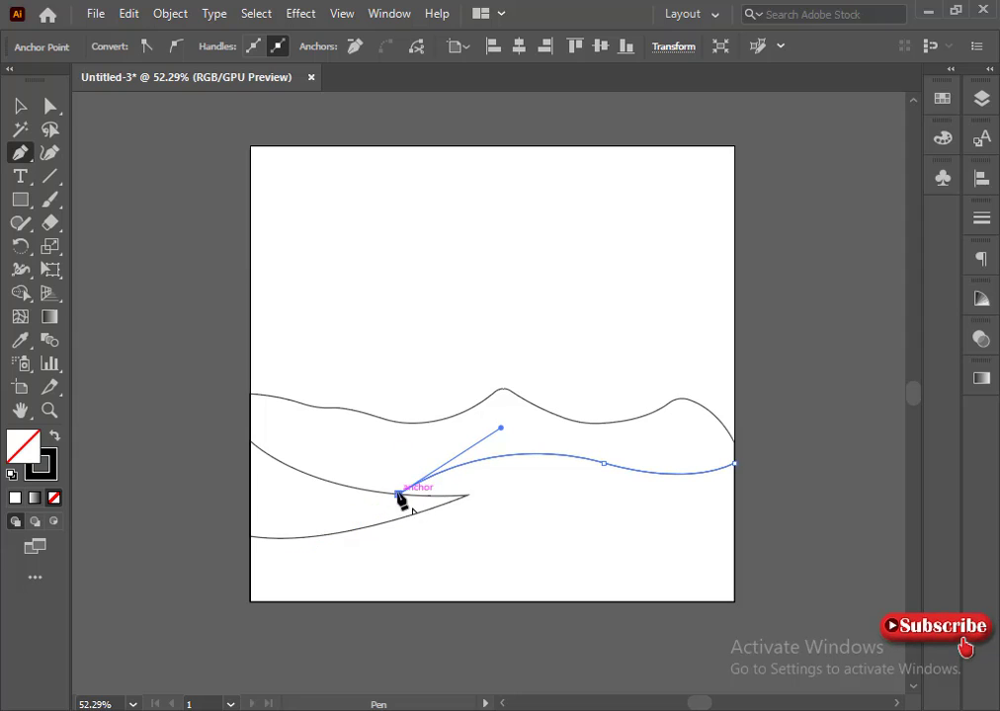
Extend the band's path through the wedge's tip, curve its lower edge back to the right edge and close it.
left_click(467, 494)
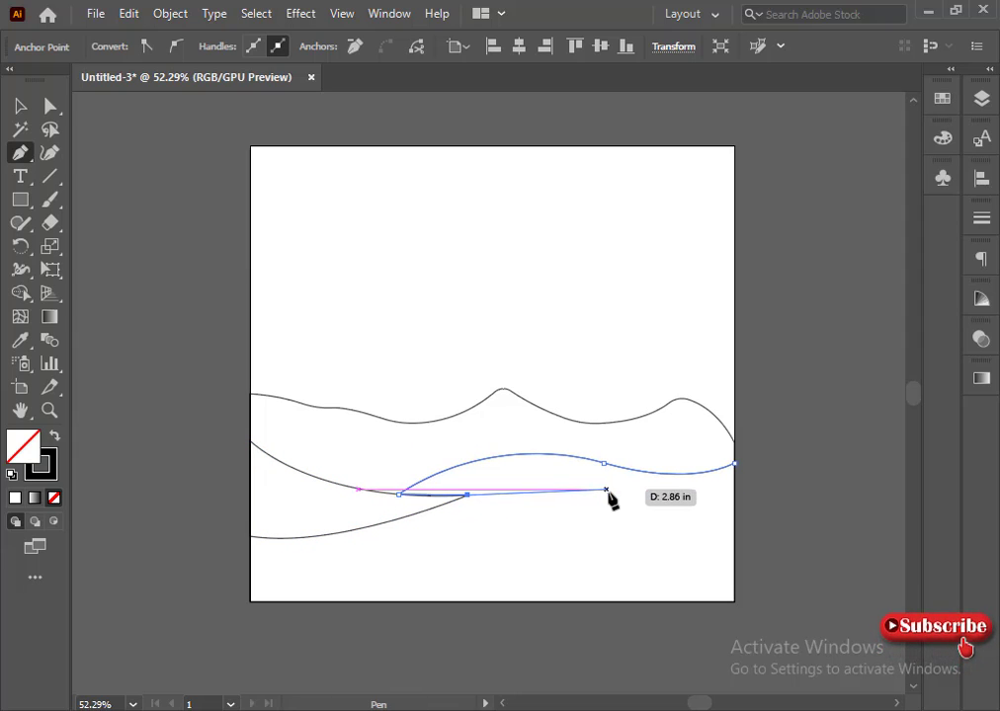
left_click_drag(611, 495, 704, 500)
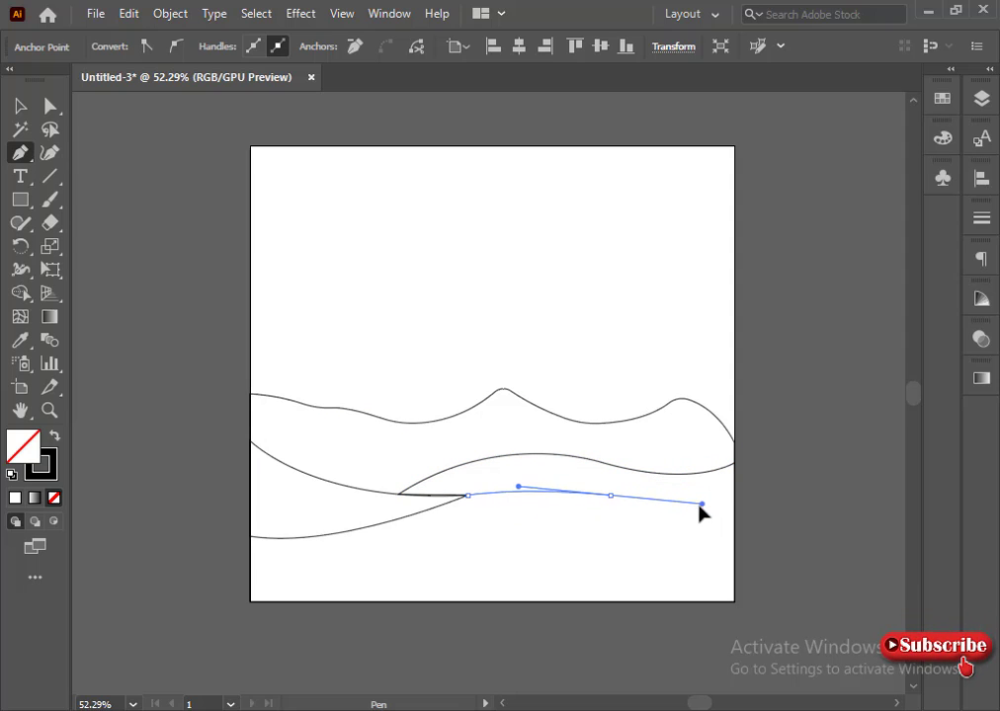
left_click(611, 495)
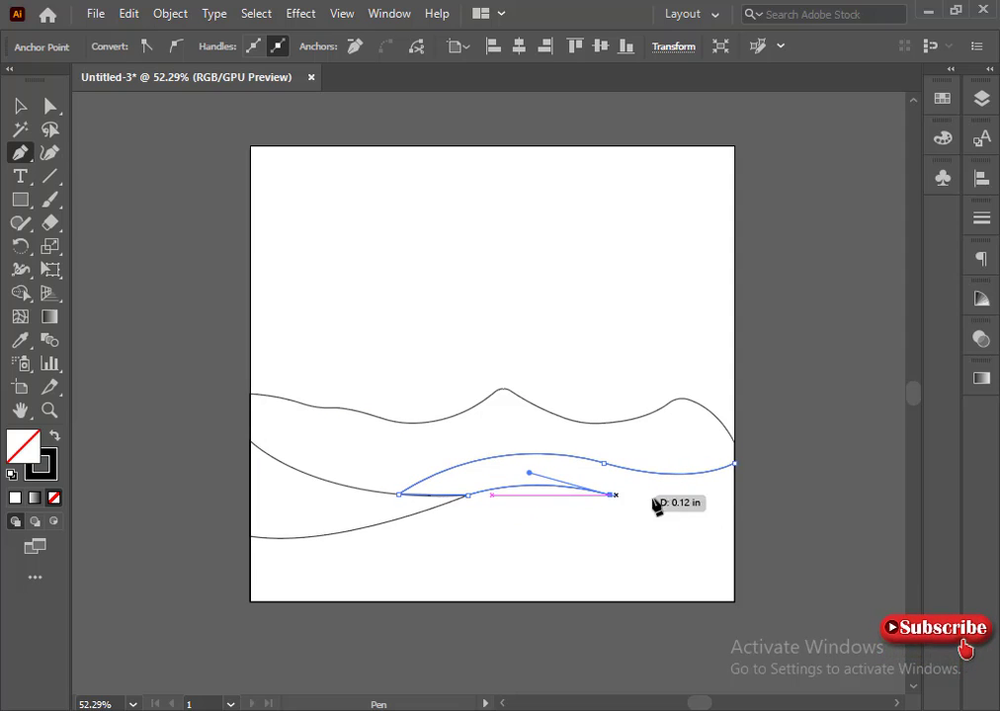
left_click(733, 504)
left_click_drag(745, 506, 776, 495)
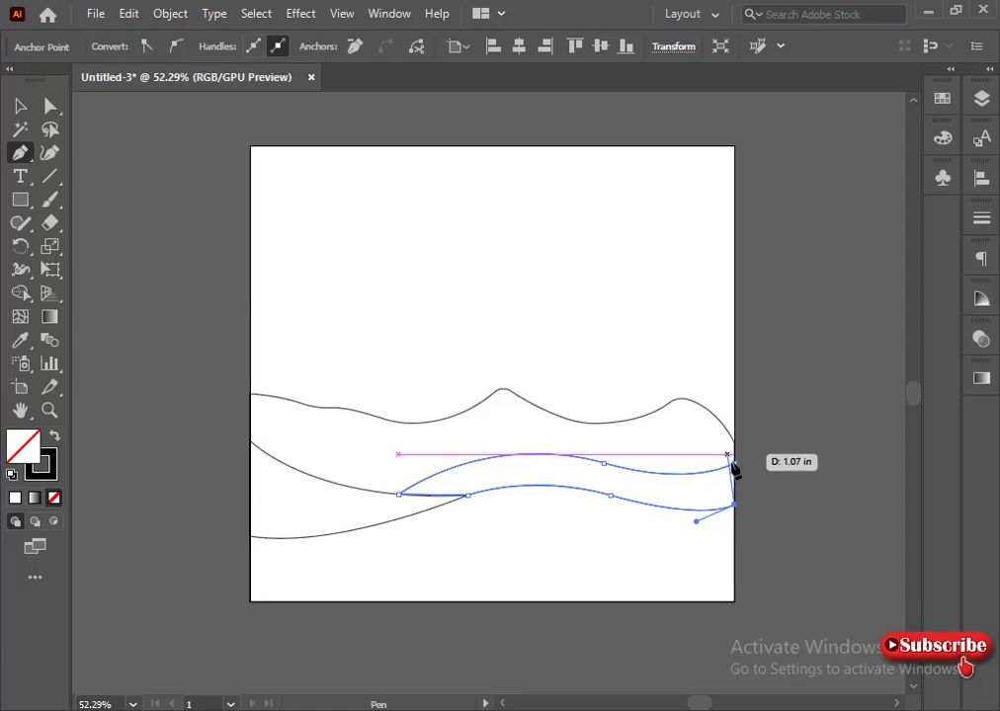
left_click(732, 463)
left_click(608, 568)
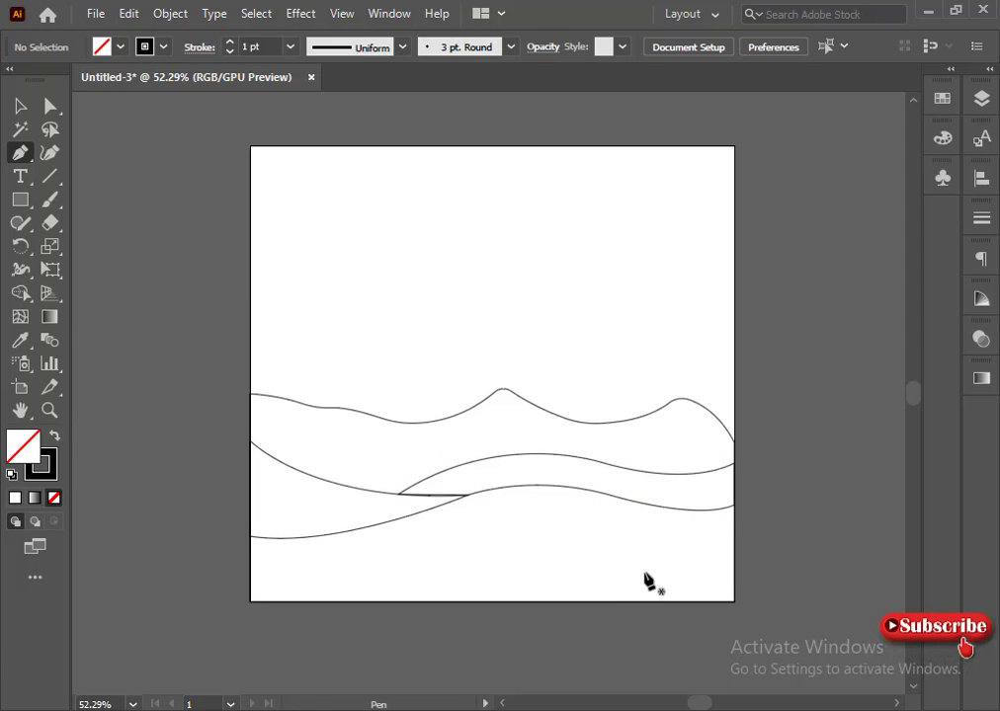
Draw an S-shaped path from the crest of the lower band's bottom edge down to the artboard's bottom edge near the left corner.
left_click(546, 487, "ctrl")
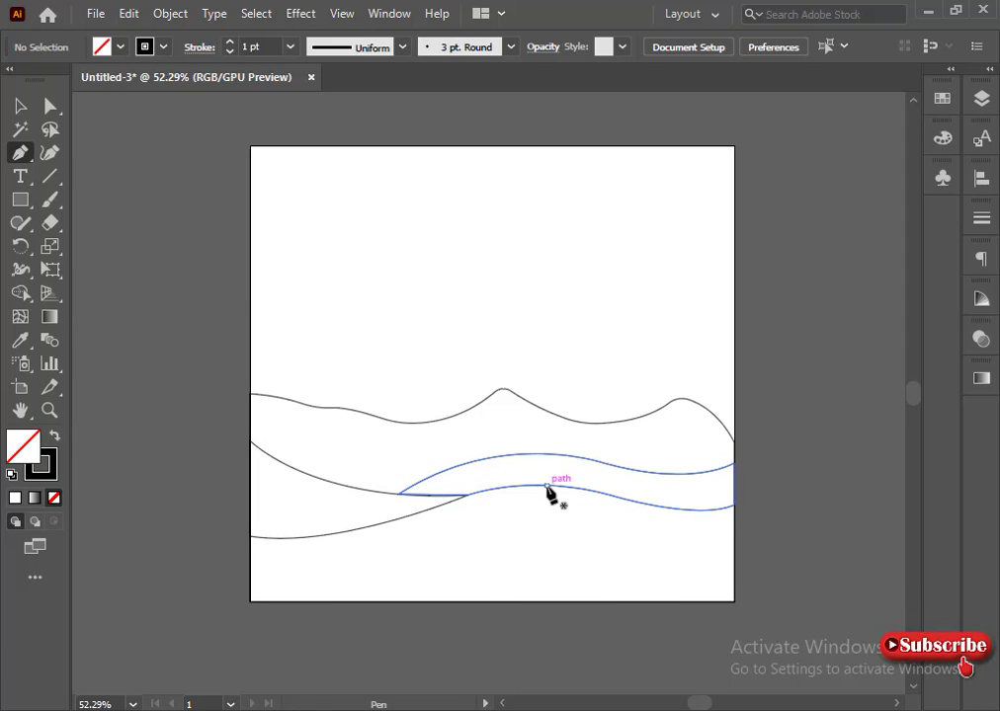
left_click_drag(545, 486, 458, 567)
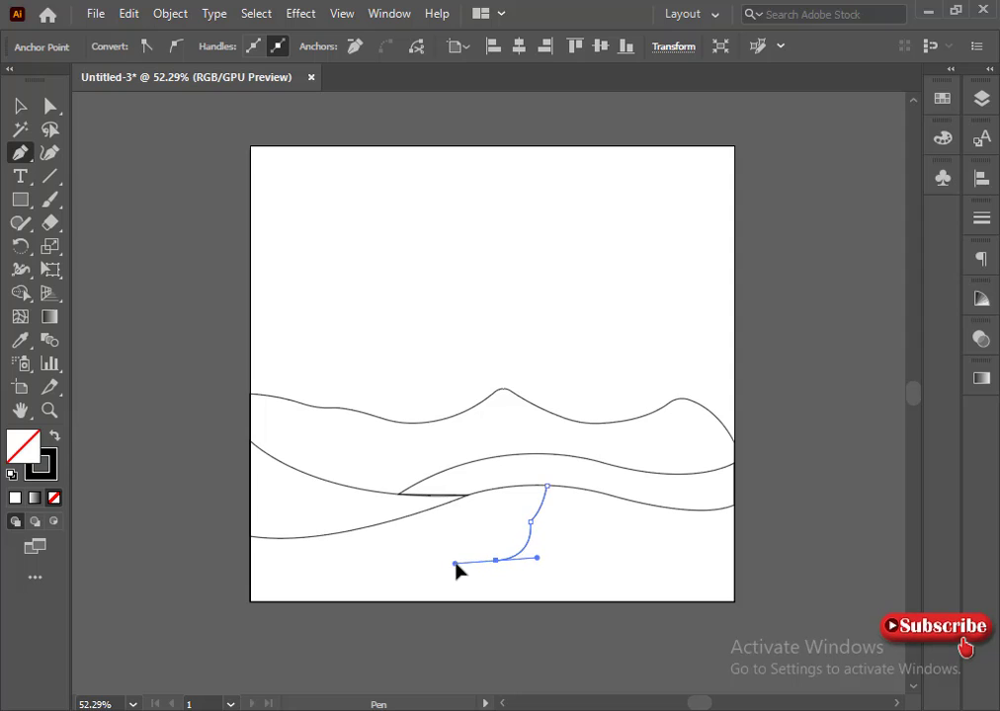
left_click(496, 561)
left_click_drag(334, 600, 292, 643)
left_click(334, 600)
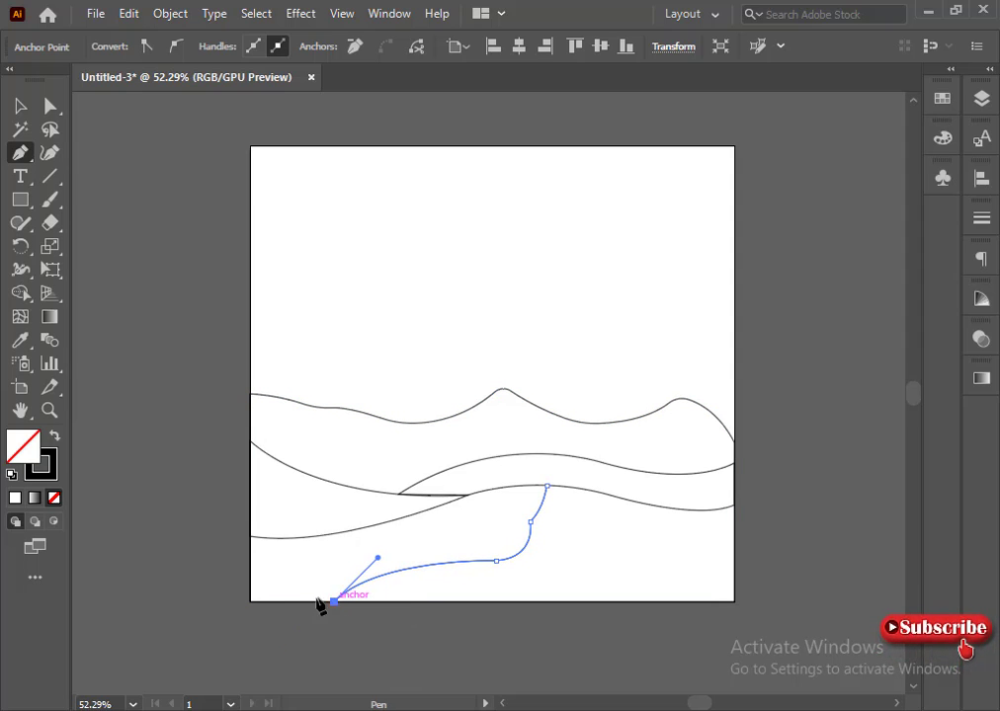
Close the left ground shape through the artboard's bottom-left corner and along the wedge's lower curve to the crest, and deselect it.
left_click(250, 600)
left_click(252, 537)
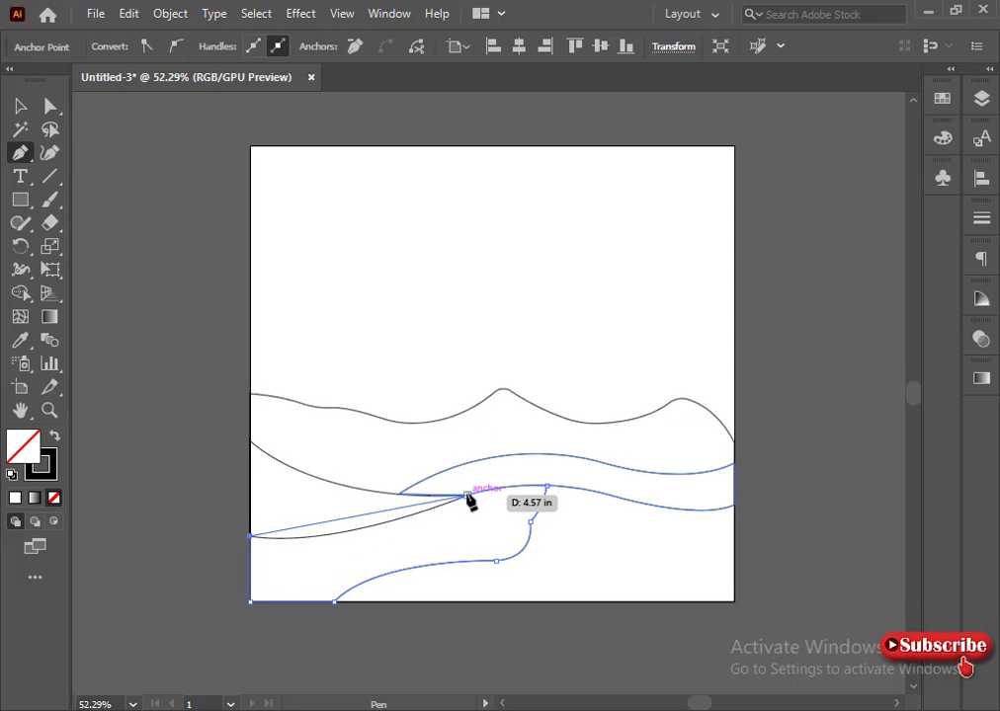
left_click_drag(467, 498, 611, 442)
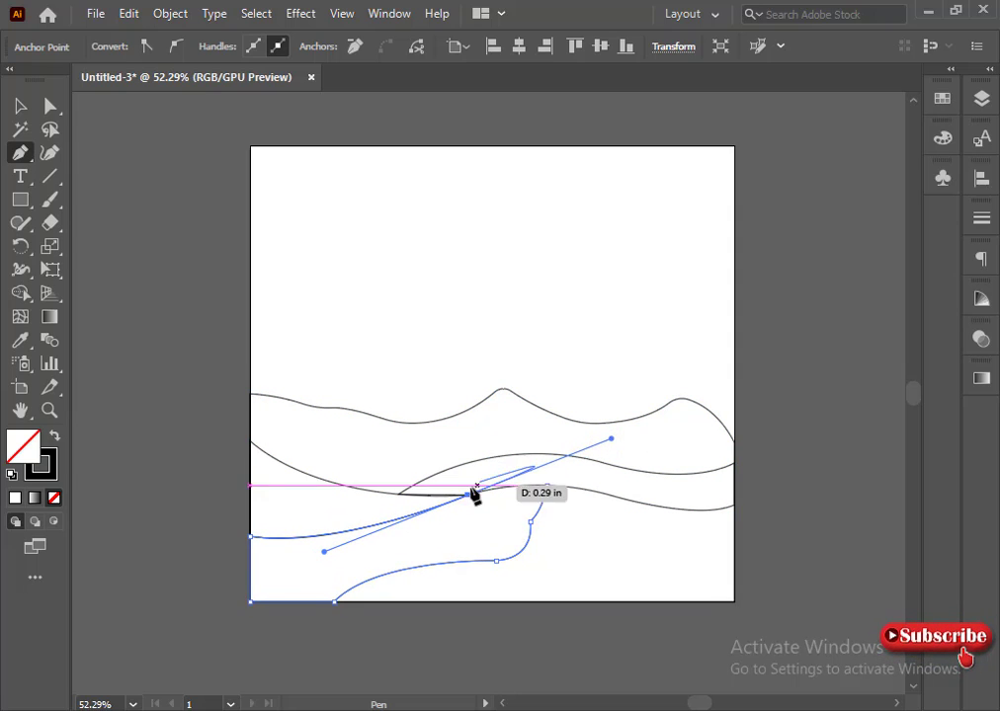
left_click(547, 486)
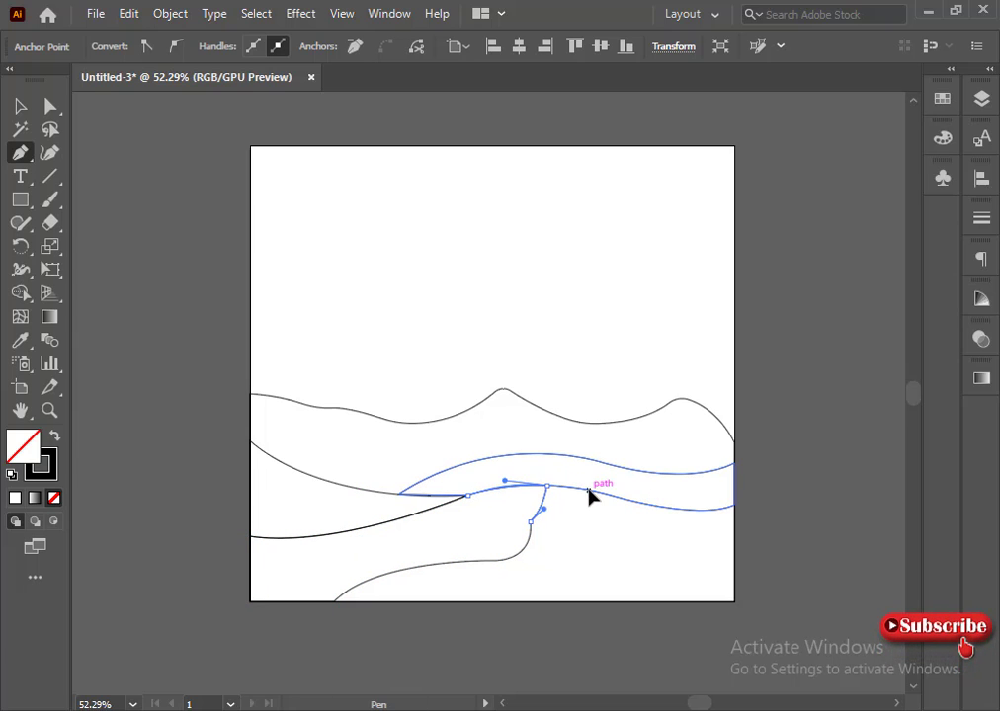
left_click(592, 540, "ctrl")
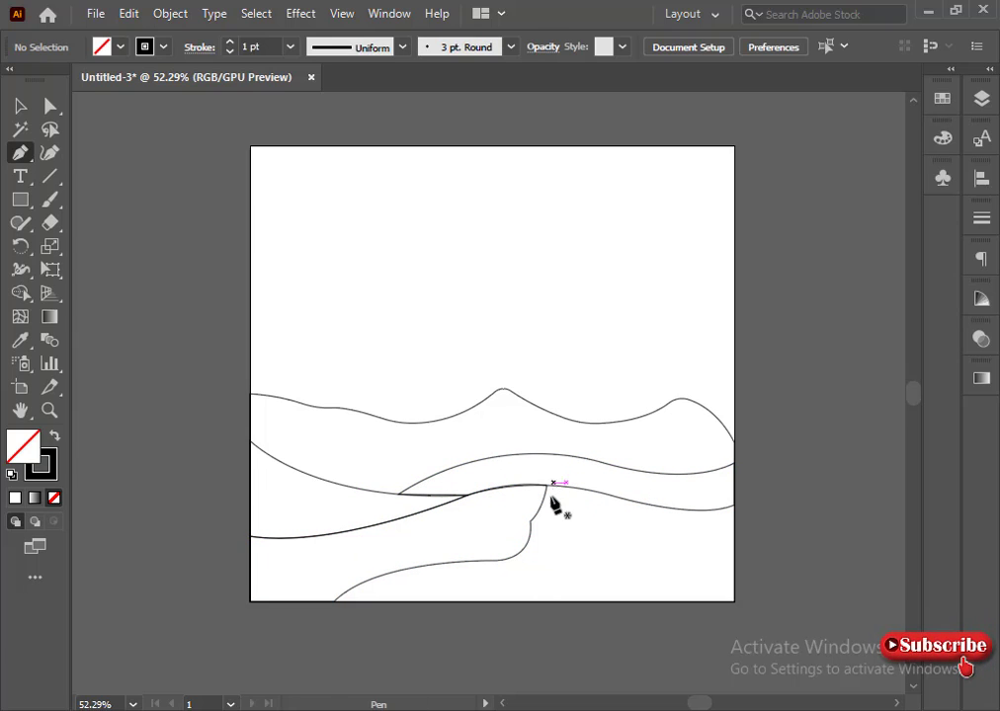
Draw the winding right edge of a road shape from the crest down to just above the artboard's bottom edge.
left_click(546, 486)
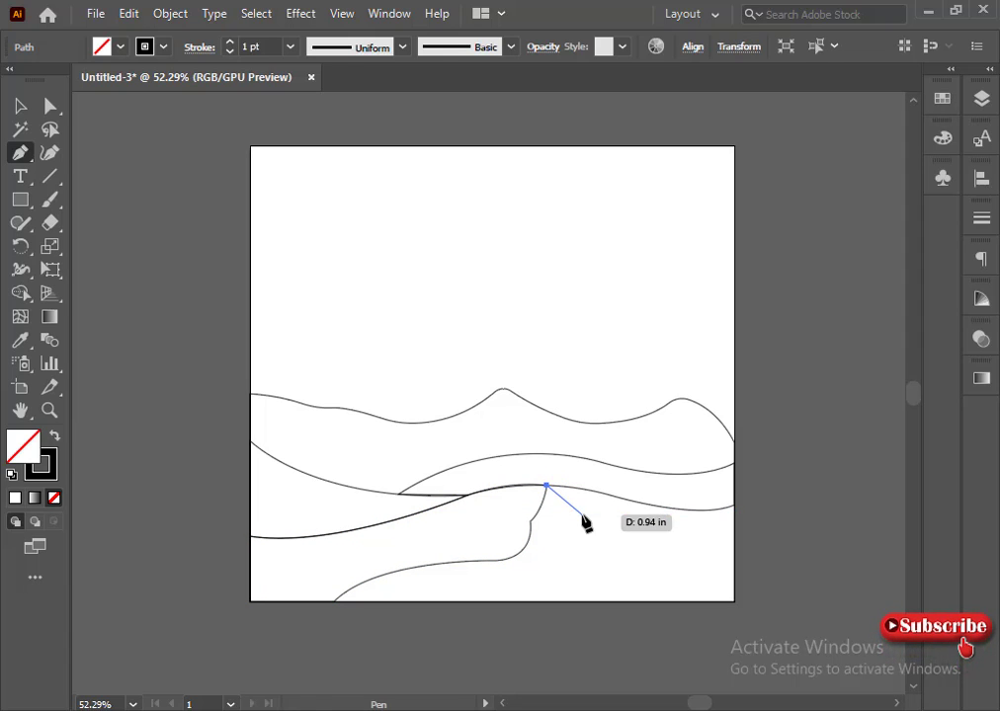
left_click_drag(575, 511, 536, 583)
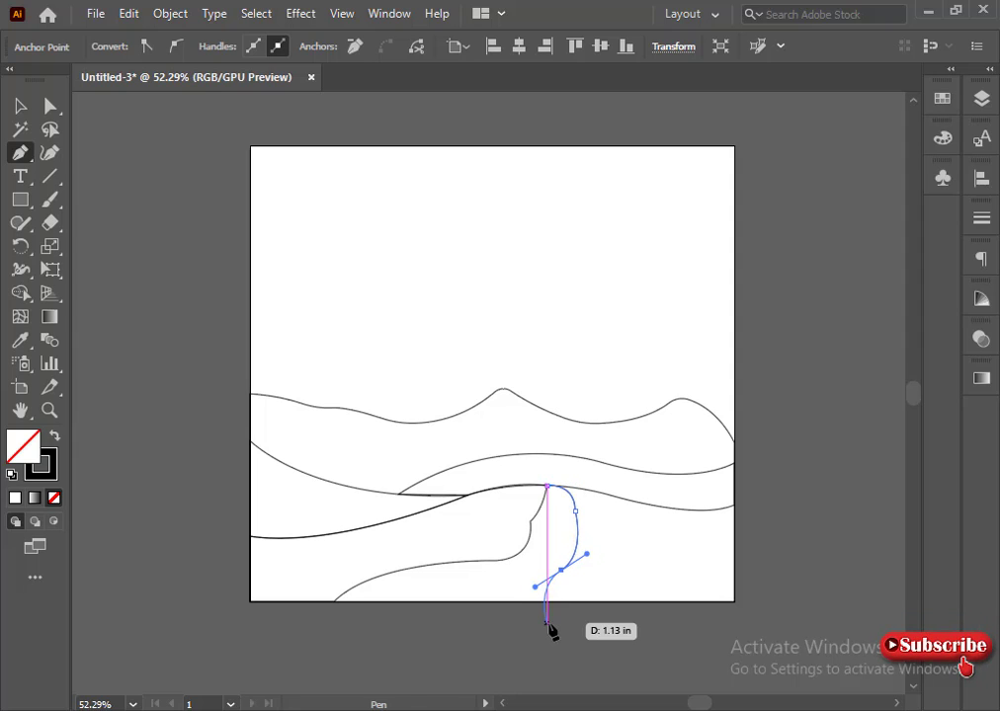
key("ctrl+z")
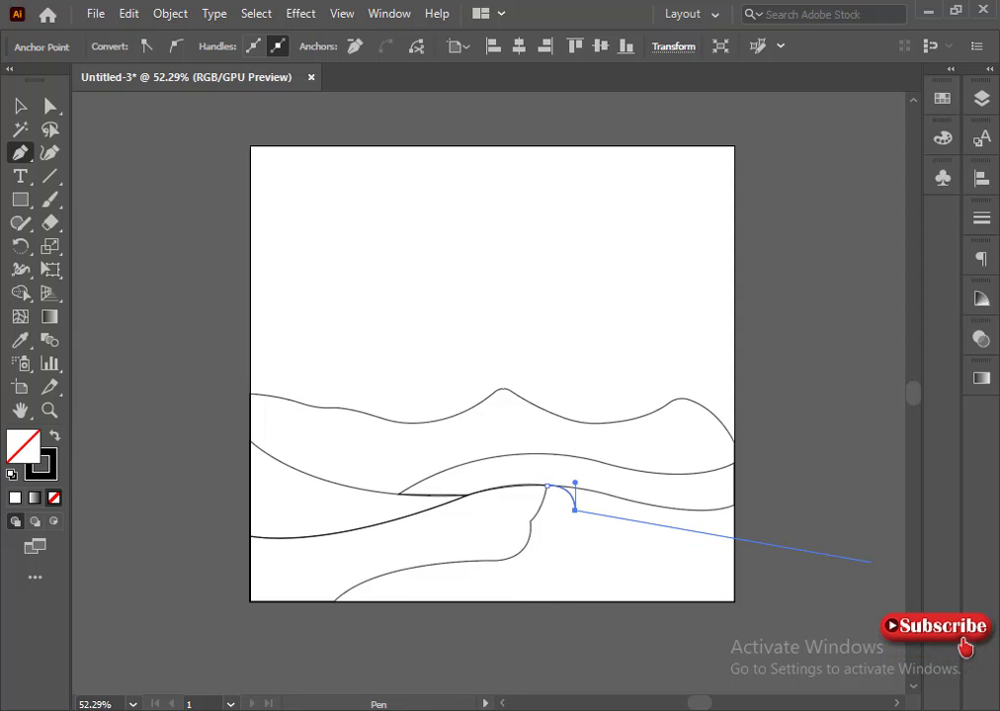
left_click_drag(554, 538, 542, 540)
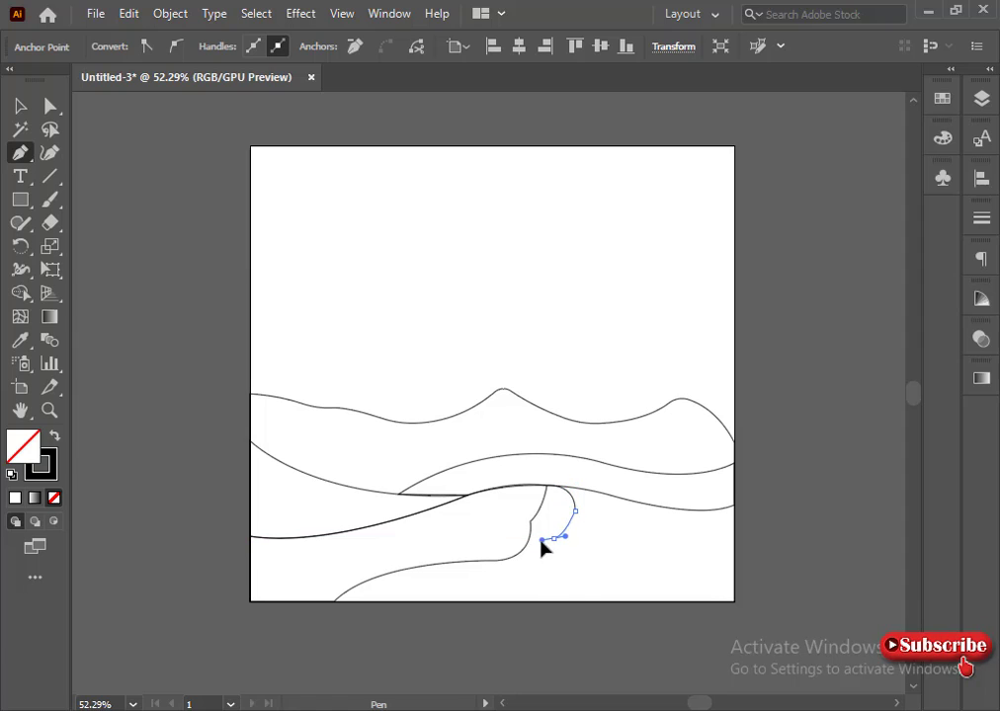
left_click_drag(553, 584, 526, 607)
left_click(552, 583)
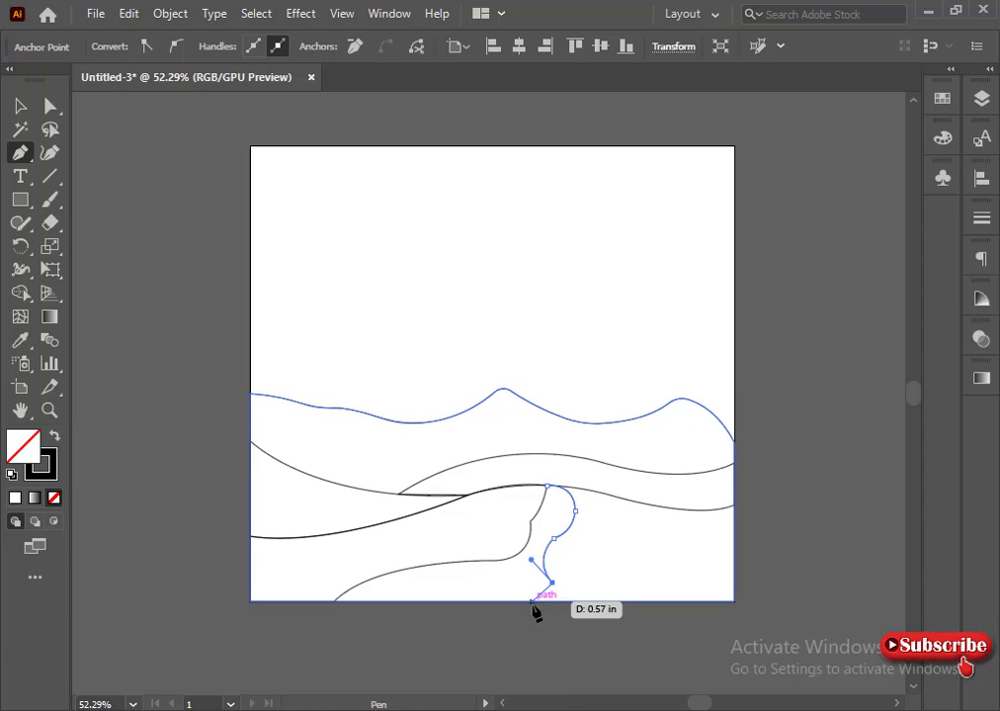
Continue the road's path along the artboard's bottom edge to the left ground shape's foot and up its curved lower edge.
left_click_drag(532, 601, 626, 562)
left_click(532, 602)
left_click(334, 601)
Smooth the kink in the left ground shape's edge just below the crest, and deselect it.
left_click(46, 106)
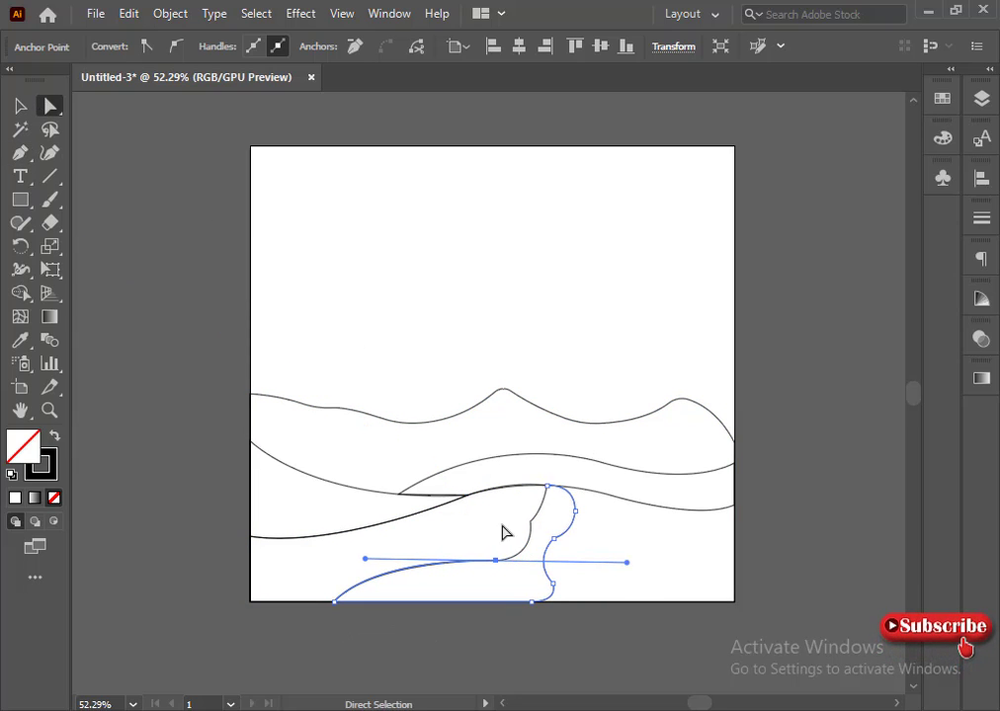
left_click(549, 529)
left_click(603, 532)
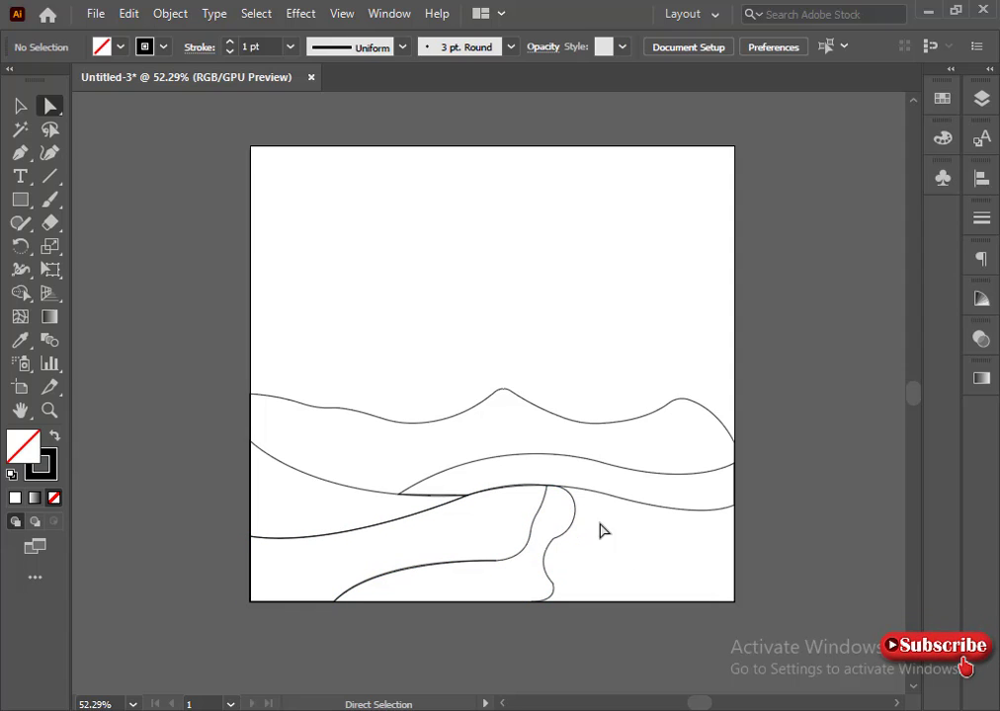
Finish the road shape by tracing the left ground shape's smoothed edge up to the crest, closing the path.
key("p")
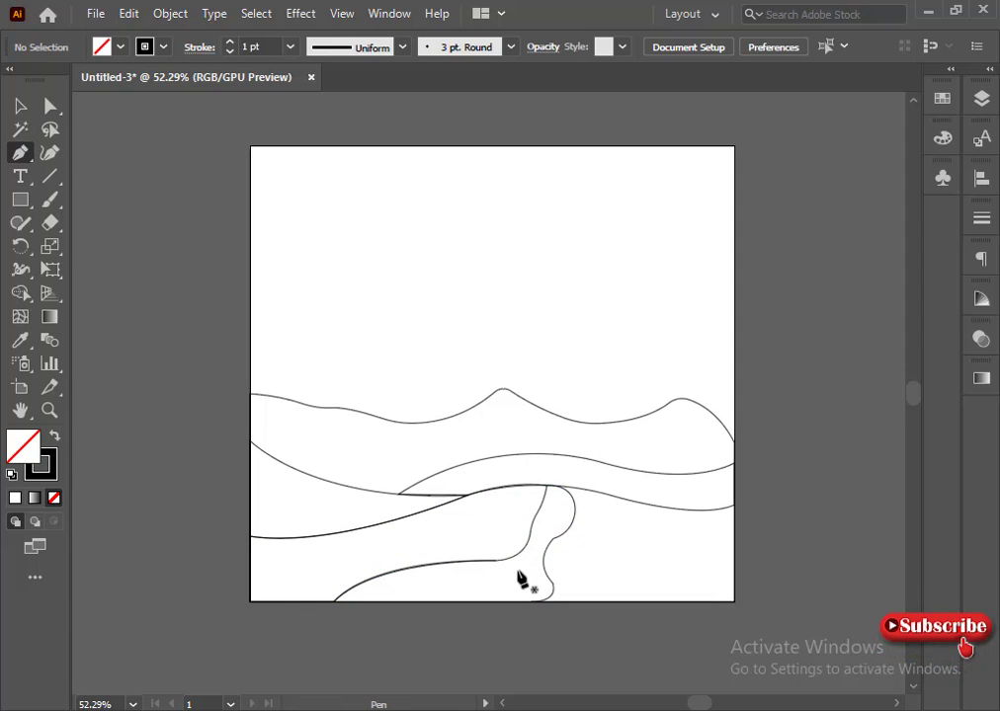
left_click_drag(531, 534, 550, 475)
left_click(531, 532)
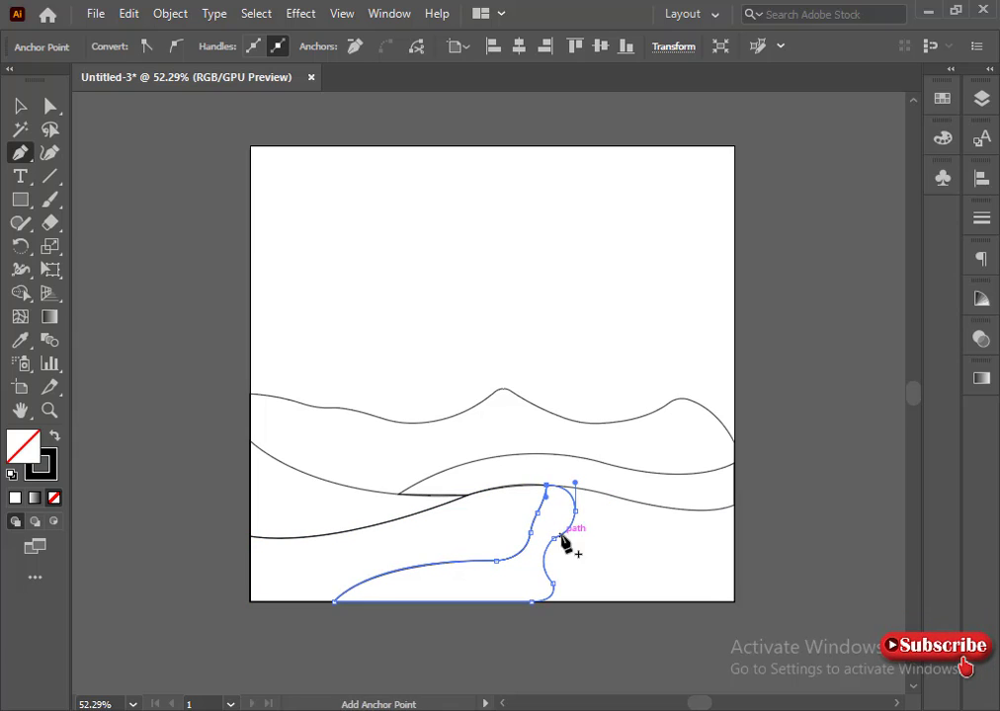
left_click(589, 538, "ctrl")
Round the sharp anchor points on the road's right edge with the Direct Selection tool, and deselect the shape.
key("ctrl+z")
key("a")
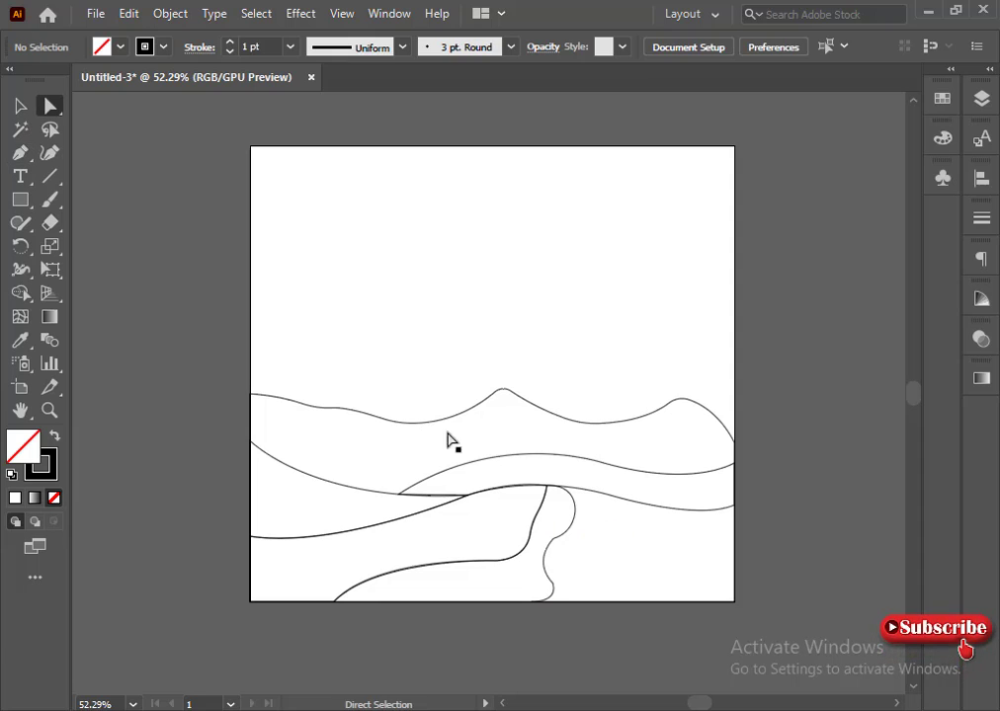
left_click(553, 539)
left_click_drag(561, 549, 594, 575)
left_click(592, 541)
left_click(574, 511)
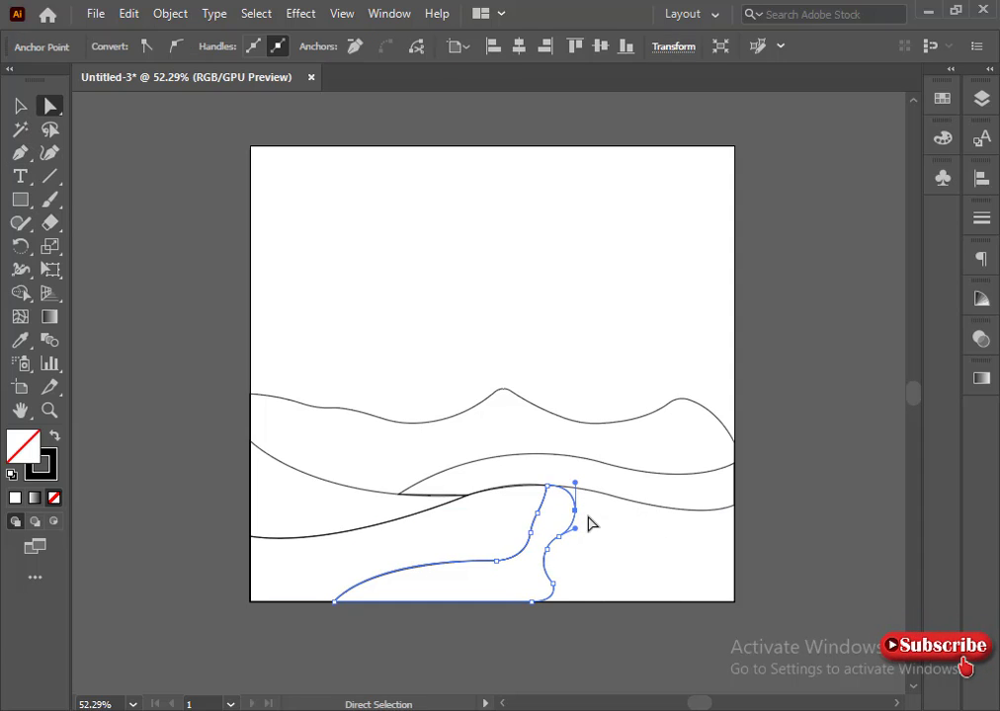
left_click(576, 544)
left_click(553, 584)
left_click(528, 635)
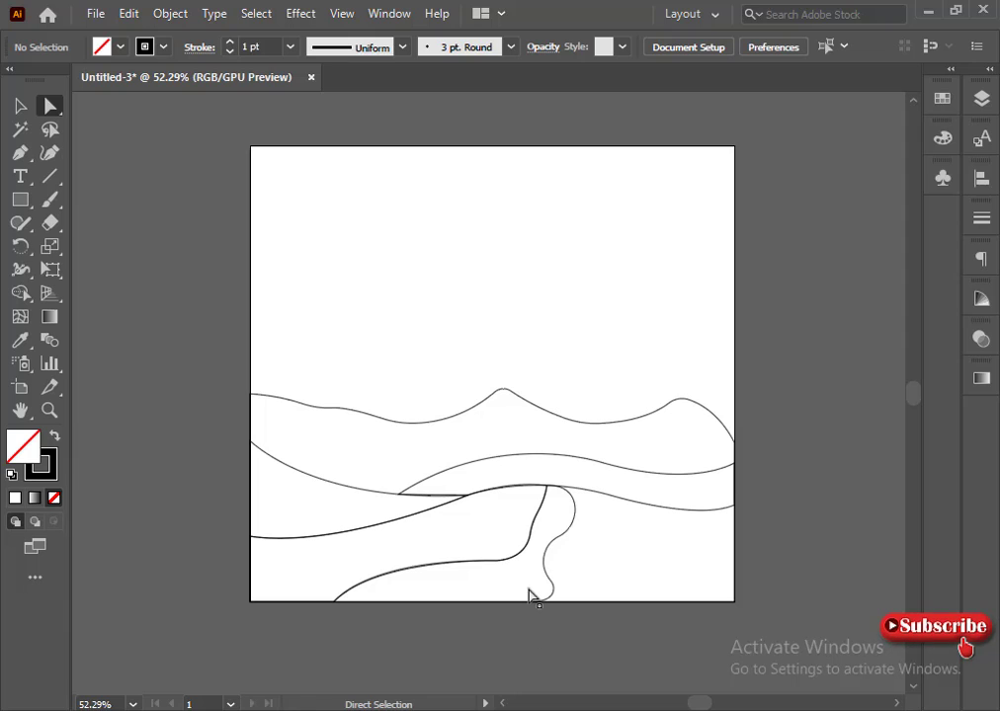
Start the right ground shape at the crest and trace the road's winding right edge down to the artboard's bottom edge.
left_click(19, 152)
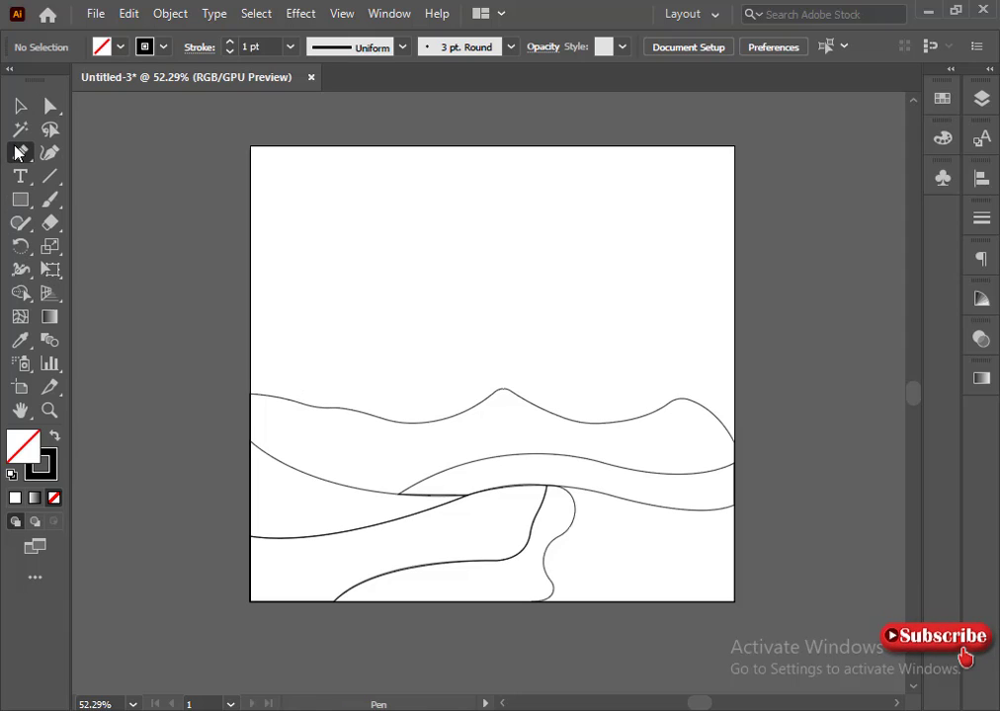
left_click(546, 486)
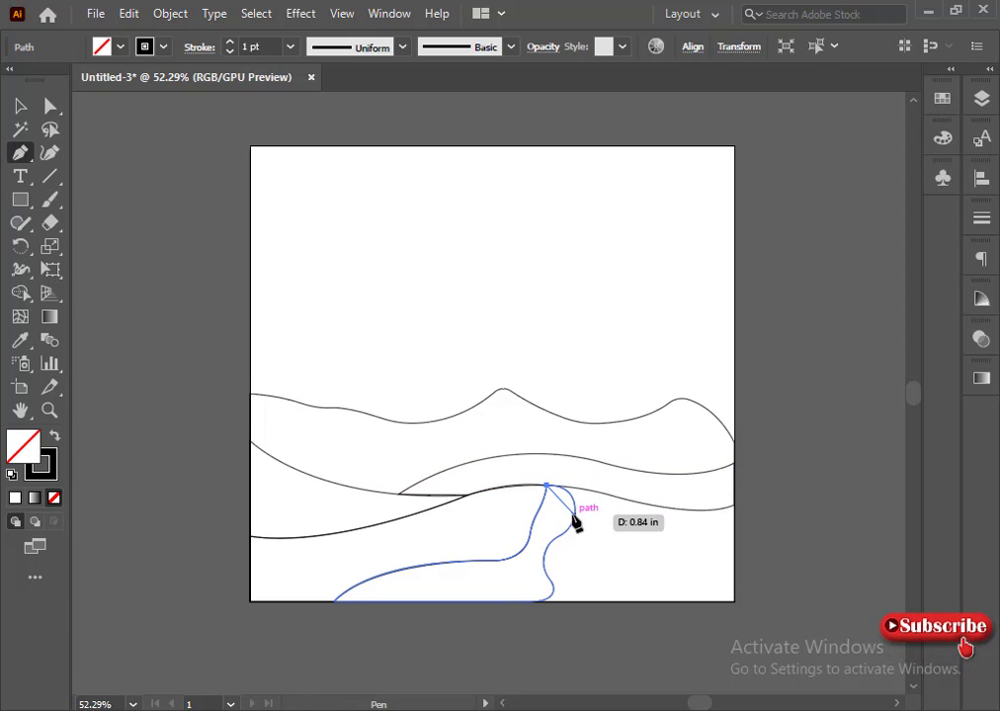
left_click_drag(576, 540, 578, 540)
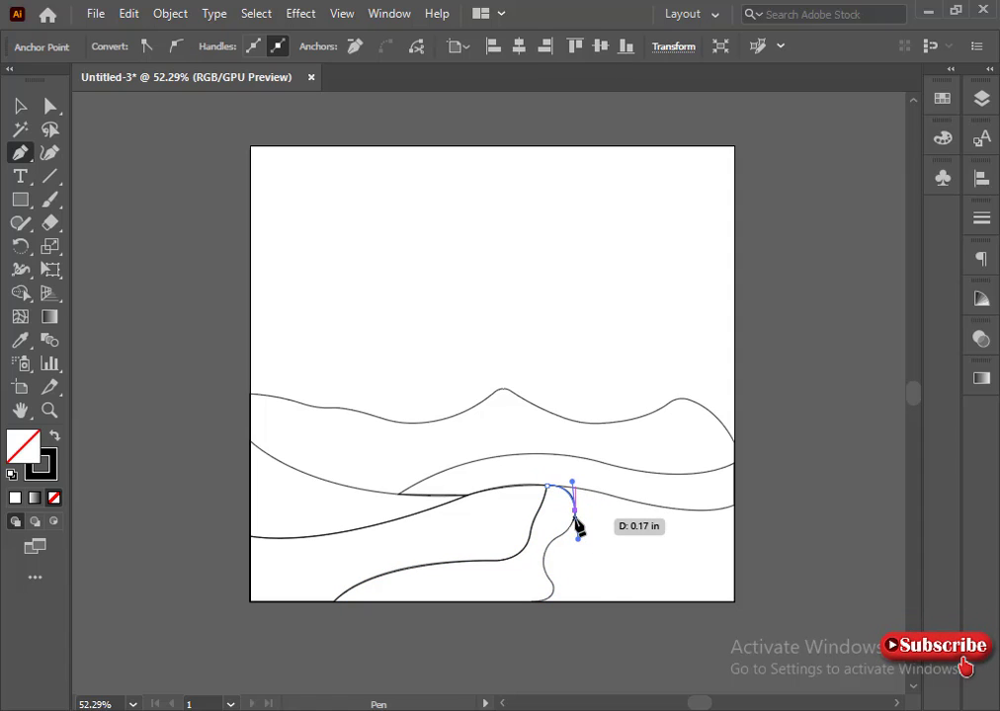
key("ctrl+z")
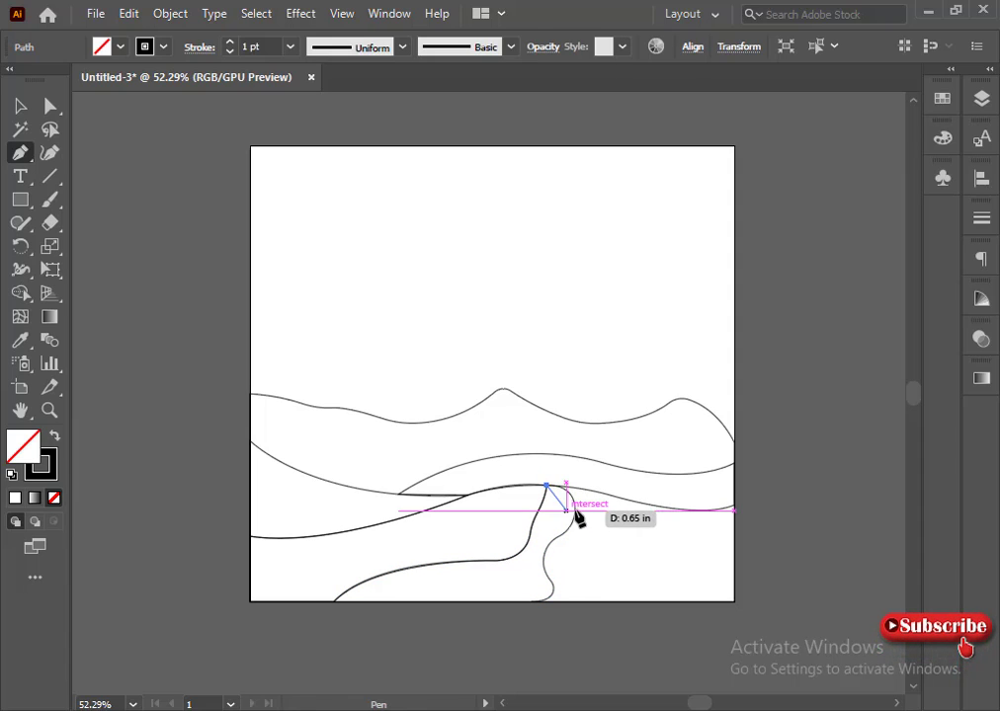
left_click(574, 510)
left_click_drag(576, 541, 498, 602)
left_click(551, 582)
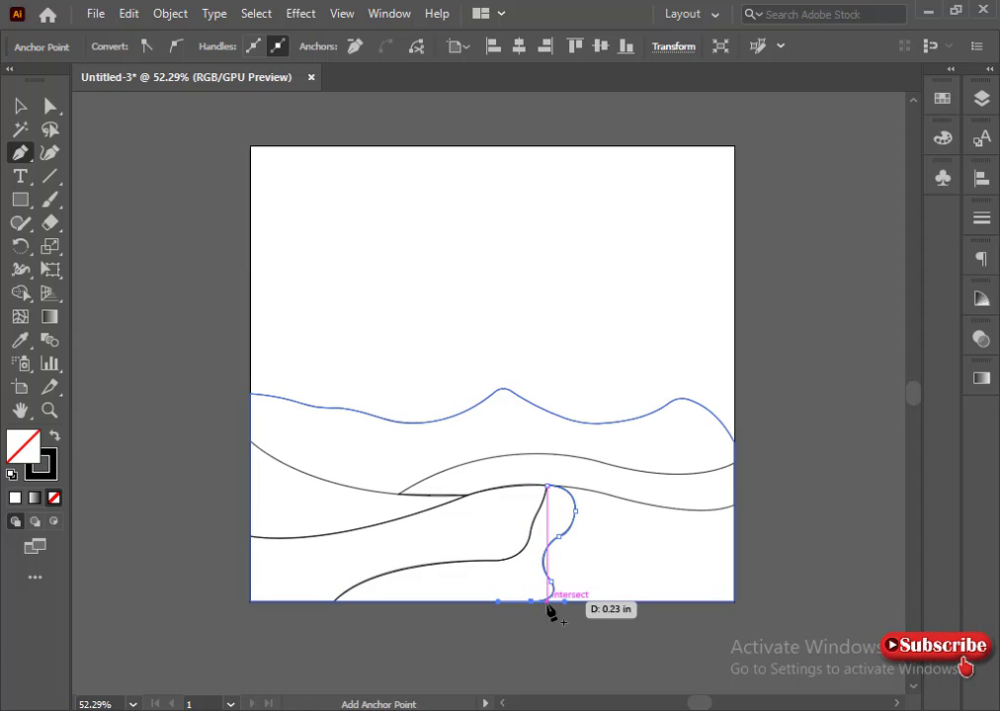
left_click(532, 601)
Close the right ground shape through the artboard's bottom-right corner and along the band's lower curve to the crest, and deselect it.
left_click(734, 601)
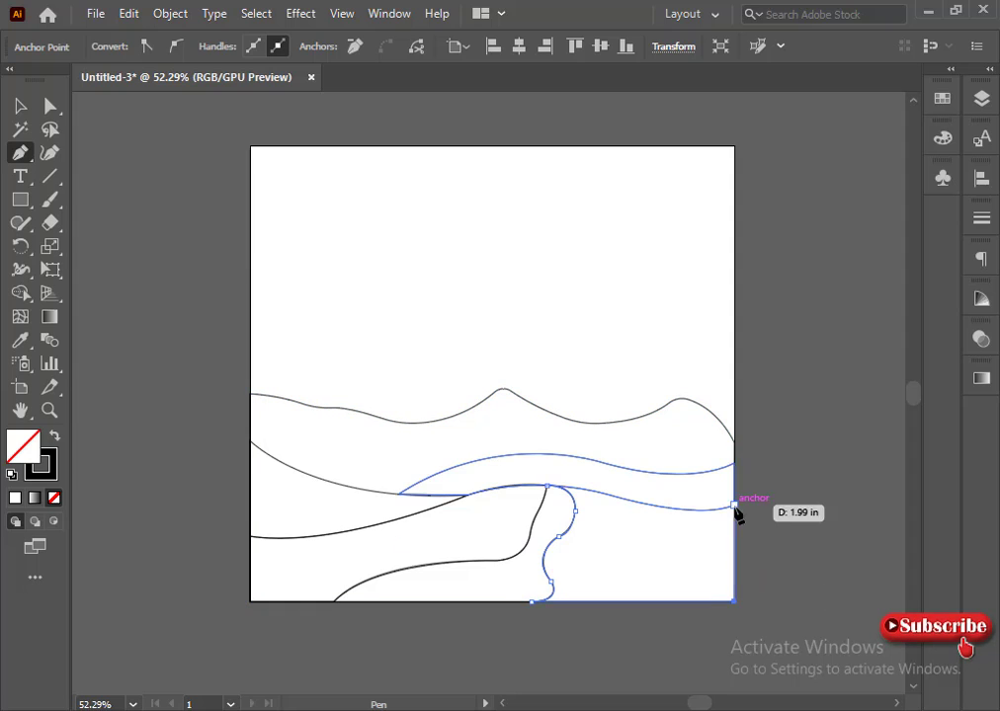
left_click(735, 508)
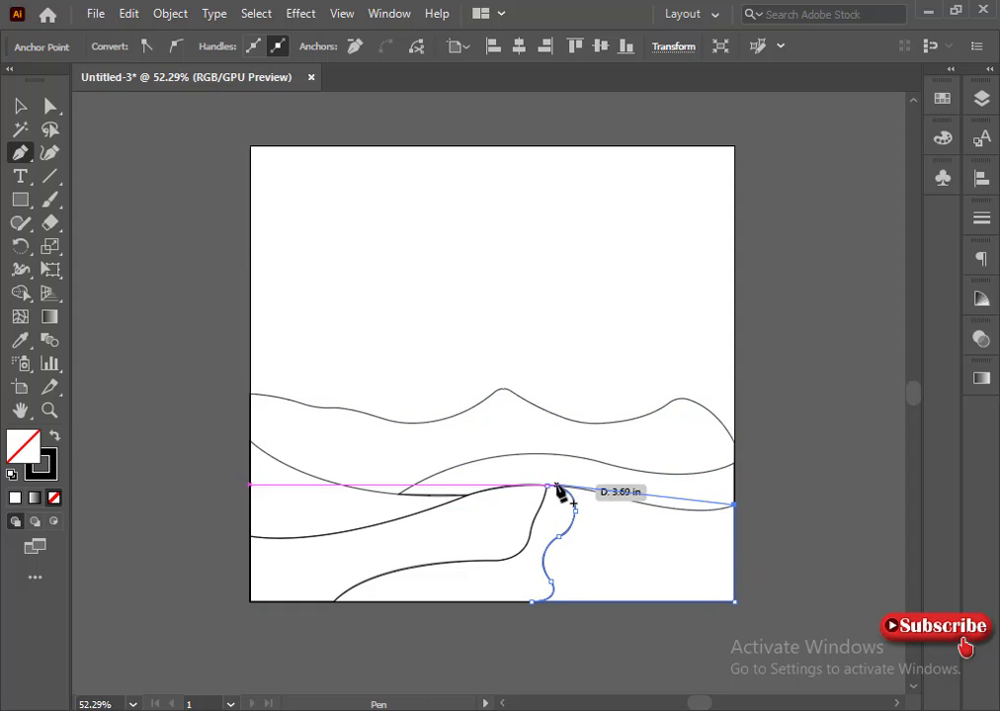
left_click_drag(624, 500, 524, 495)
left_click(624, 500)
left_click(636, 528, "ctrl")
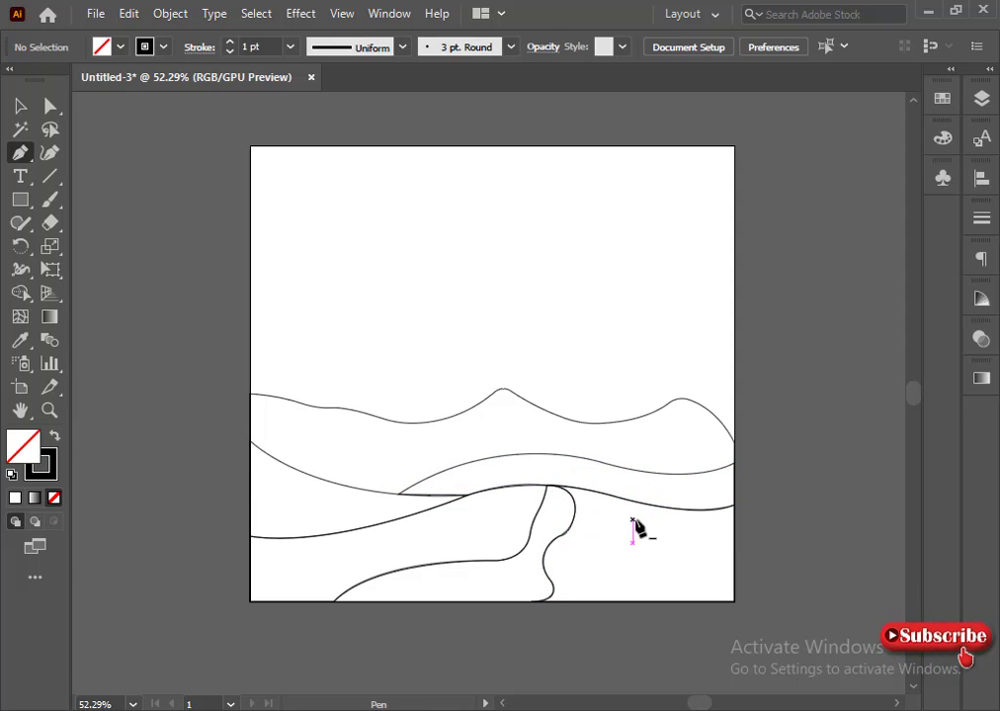
Draw the sky's straight edges from the wavy line's left end around both upper artboard corners to its right end.
left_click(249, 147)
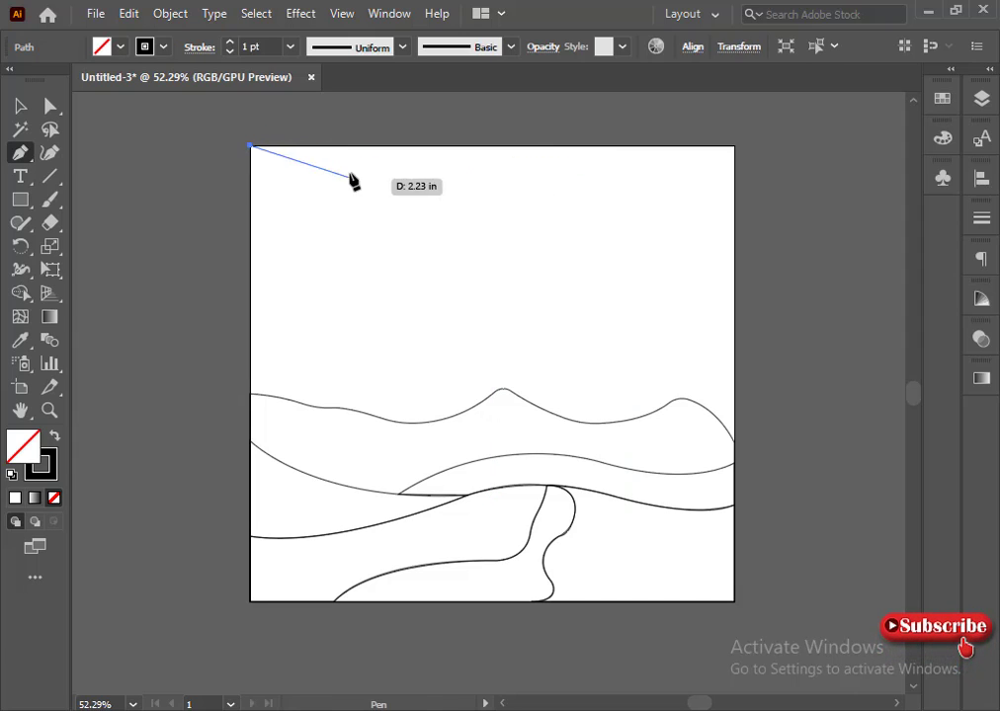
key("ctrl+z")
left_click(250, 393)
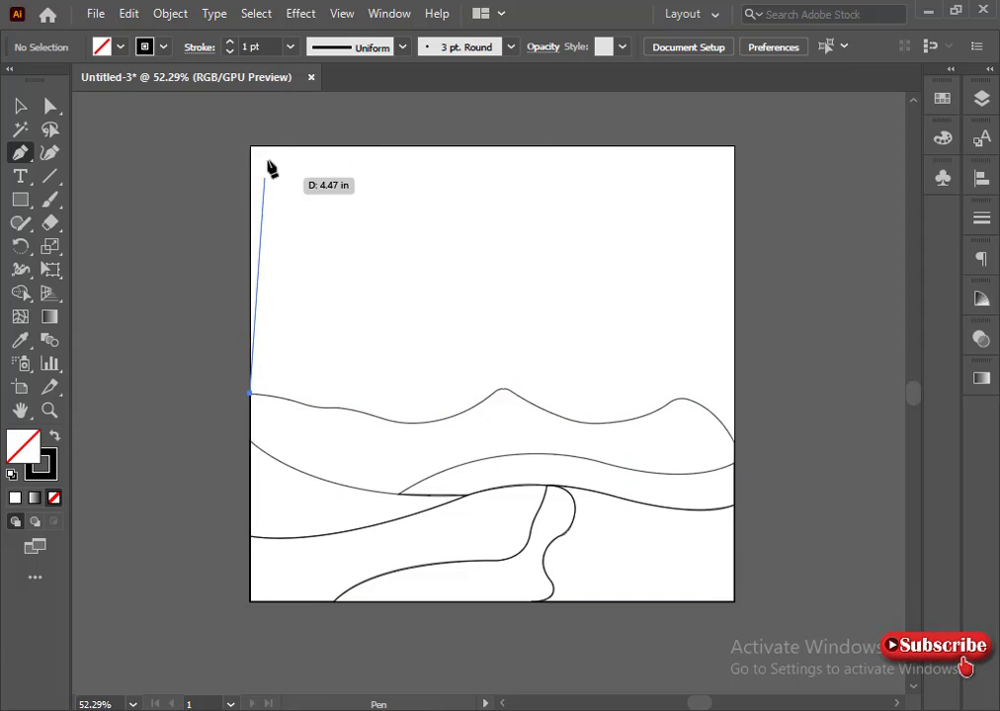
left_click(250, 147)
left_click(732, 146)
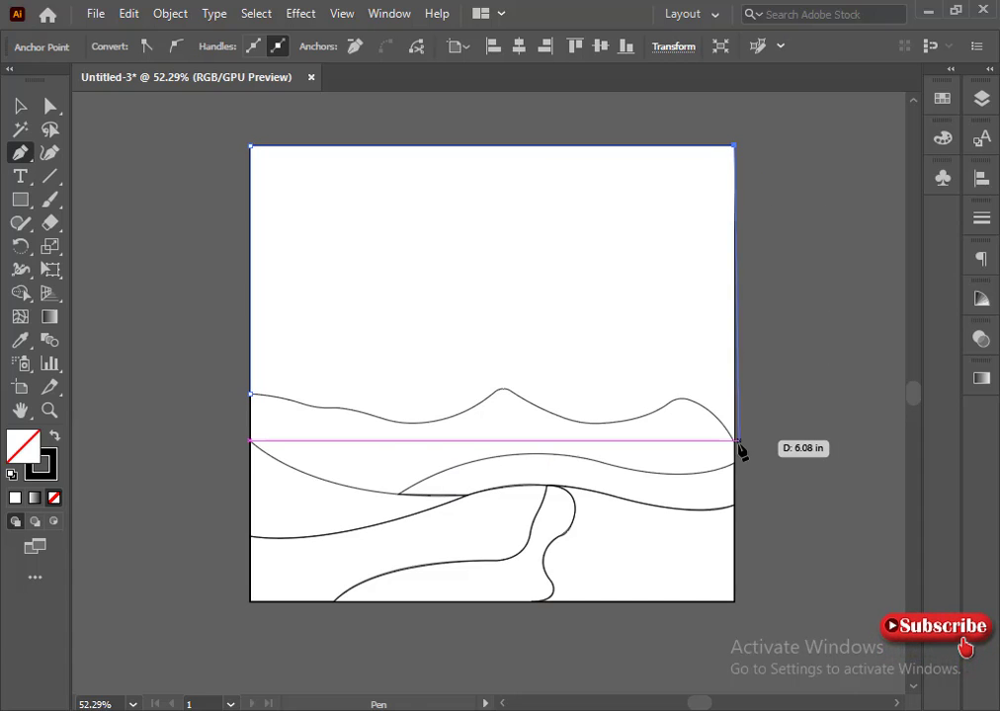
left_click(734, 441)
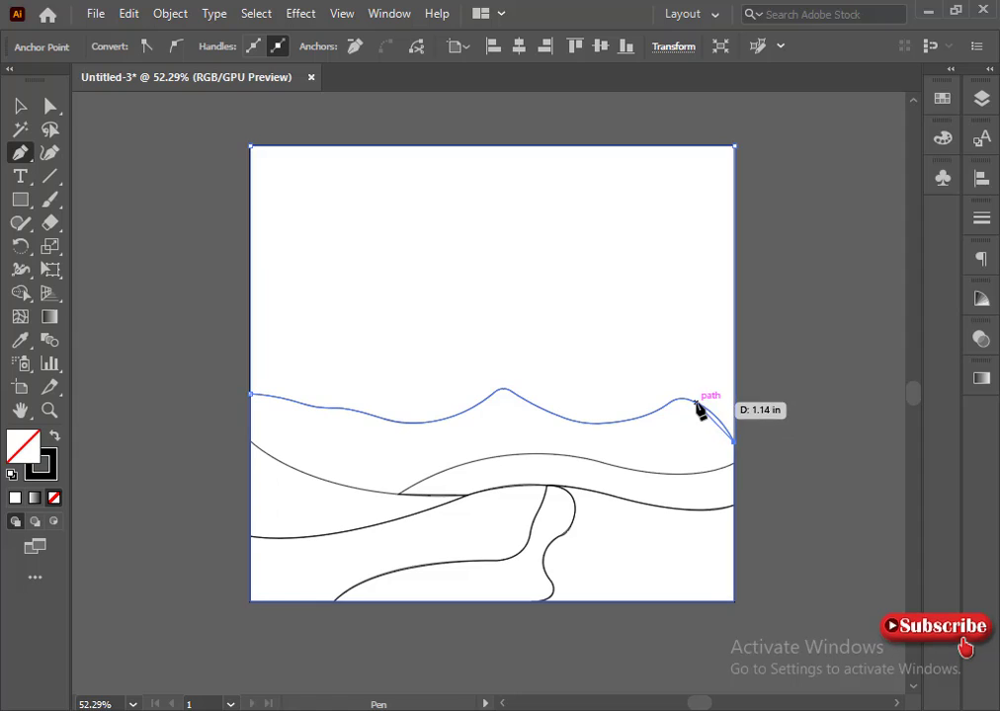
Trace the sky shape's lower edge over the right-hand peak of the wavy line.
left_click_drag(688, 401, 654, 386)
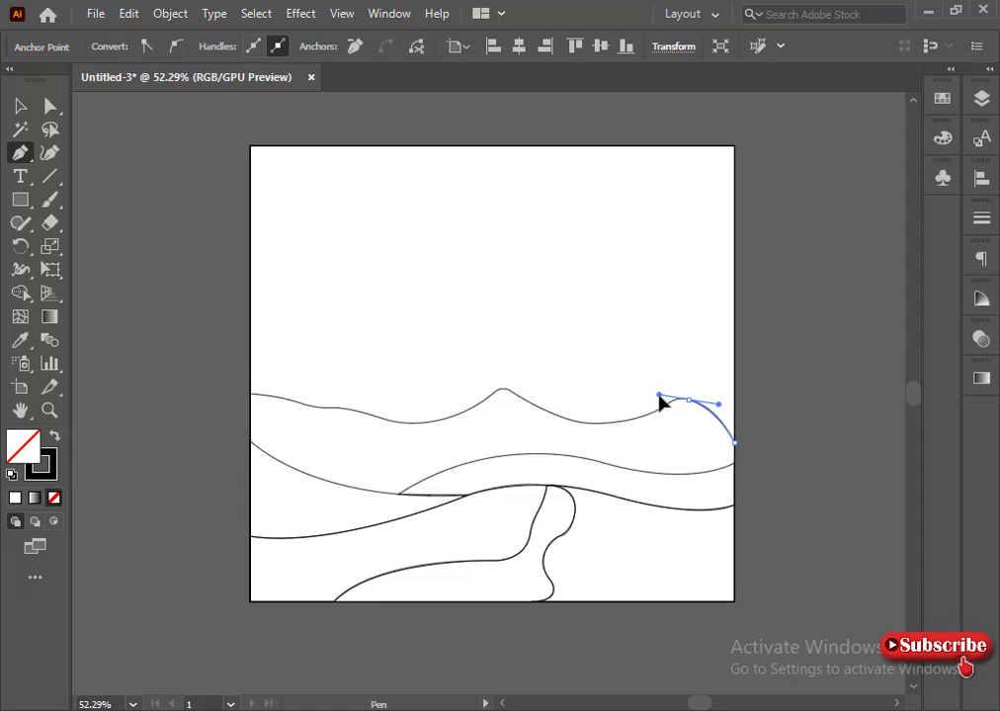
left_click(689, 400)
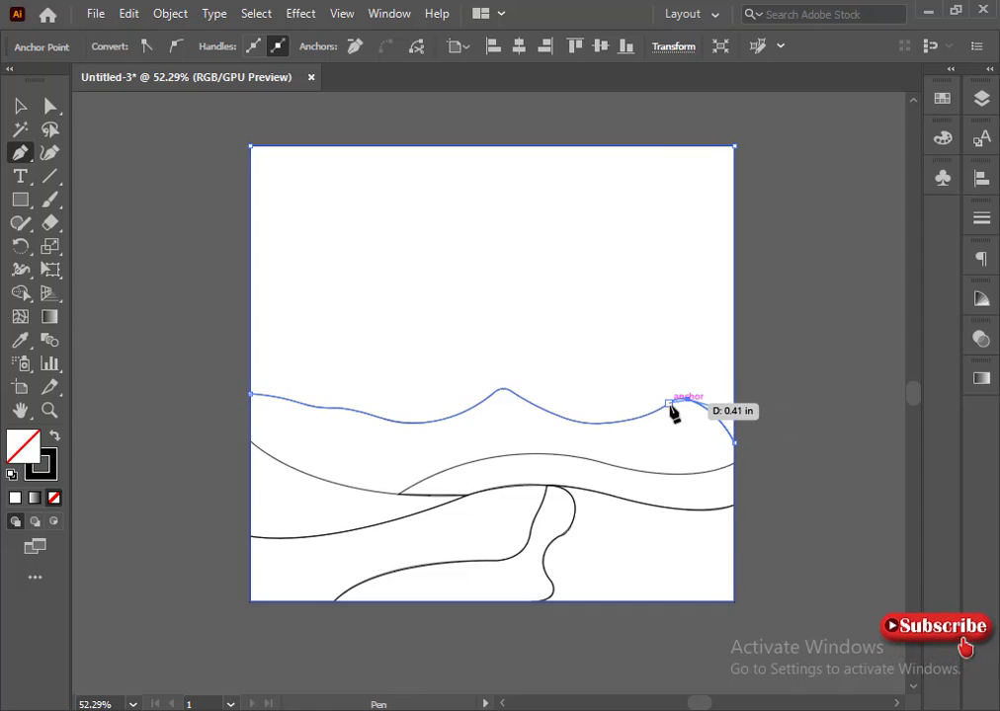
left_click_drag(669, 403, 492, 380)
left_click(564, 419)
left_click(511, 391)
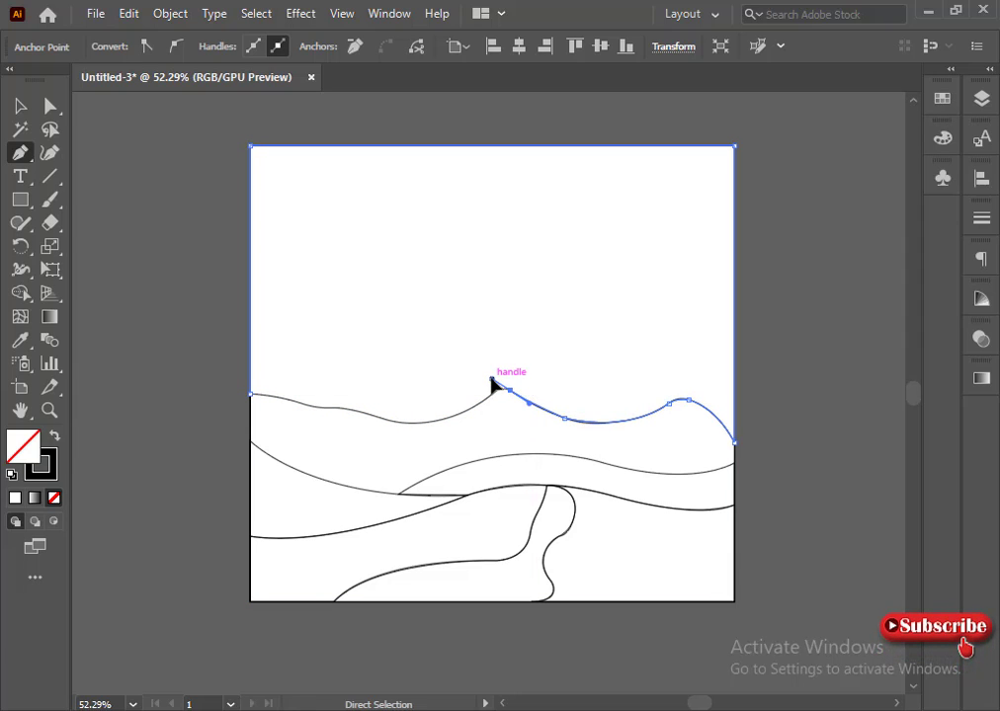
key("ctrl+z")
key("ctrl+z")
key("ctrl+z")
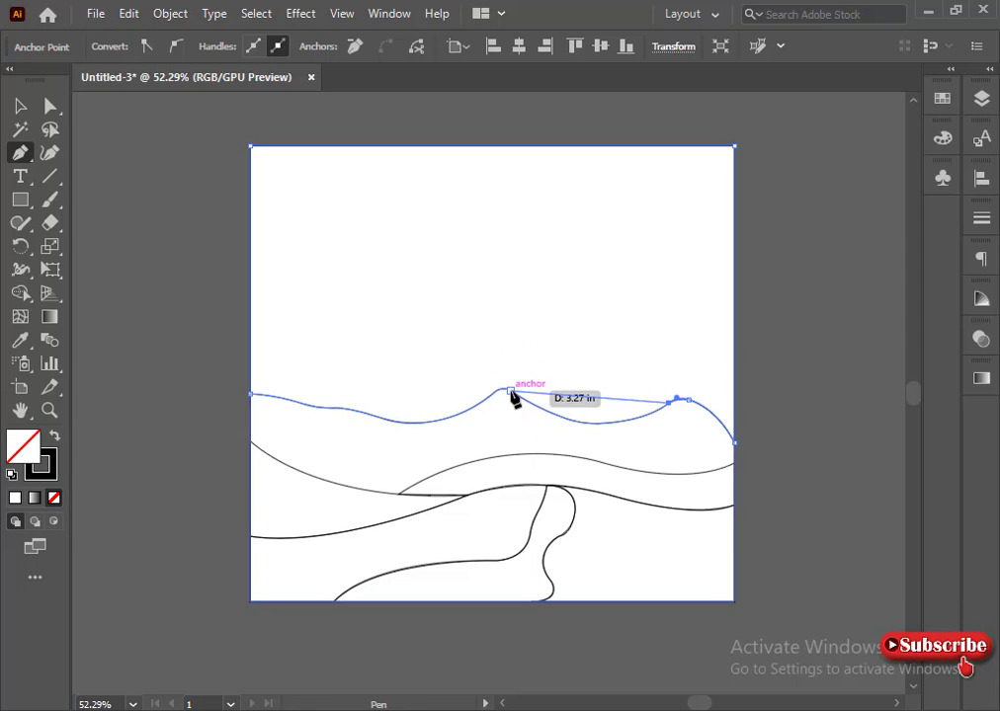
Trace the sky shape's lower edge through the central dip and over the middle peak of the wavy line.
left_click_drag(511, 393, 421, 326)
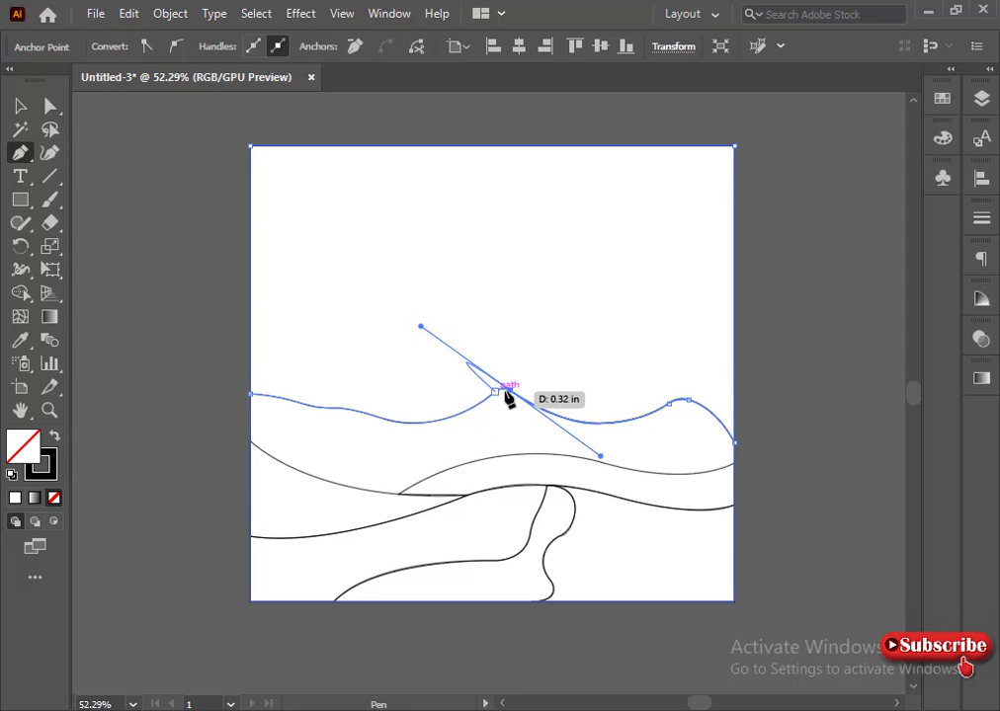
left_click(511, 391)
left_click_drag(496, 392, 487, 397)
left_click(495, 392)
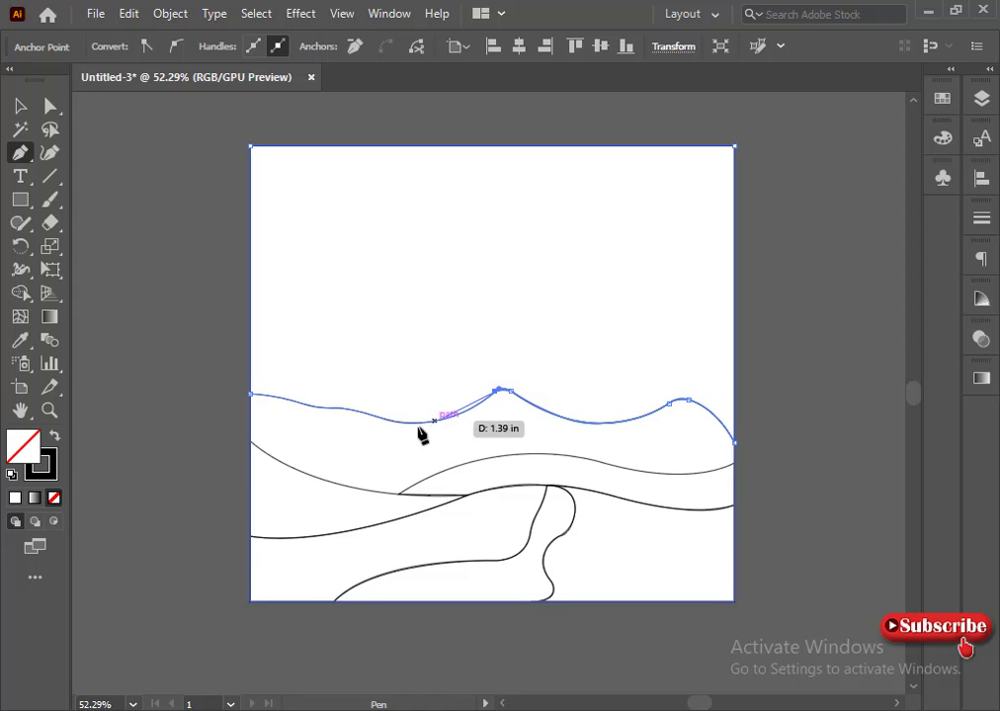
Close the sky shape along the wavy line's left stretch to its starting point at the artboard's left edge, and deselect it.
left_click_drag(411, 422, 252, 401)
left_click(381, 418)
left_click(332, 409)
left_click(301, 403)
left_click(301, 403)
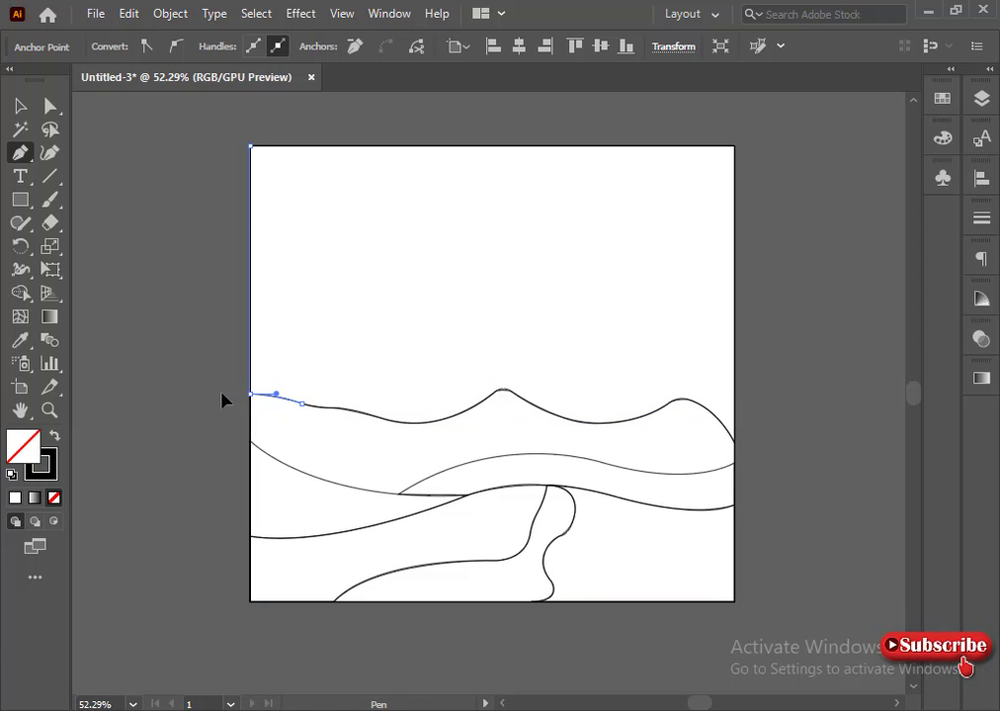
left_click(333, 459, "ctrl")
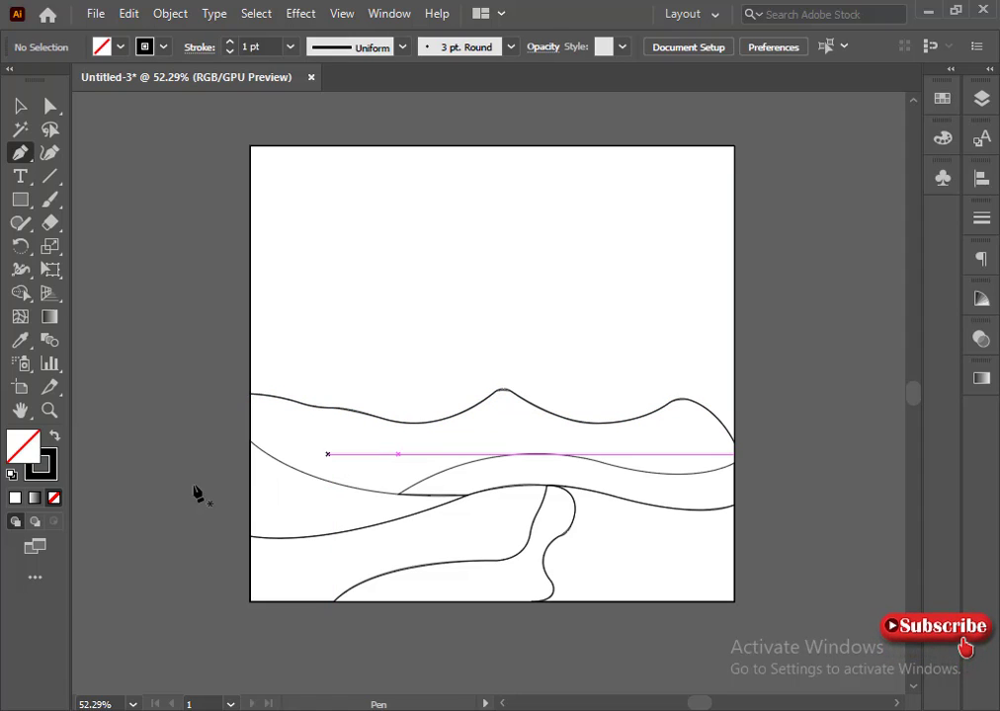
Display the color sliders and set the default fill to white with nothing selected.
left_click(20, 105)
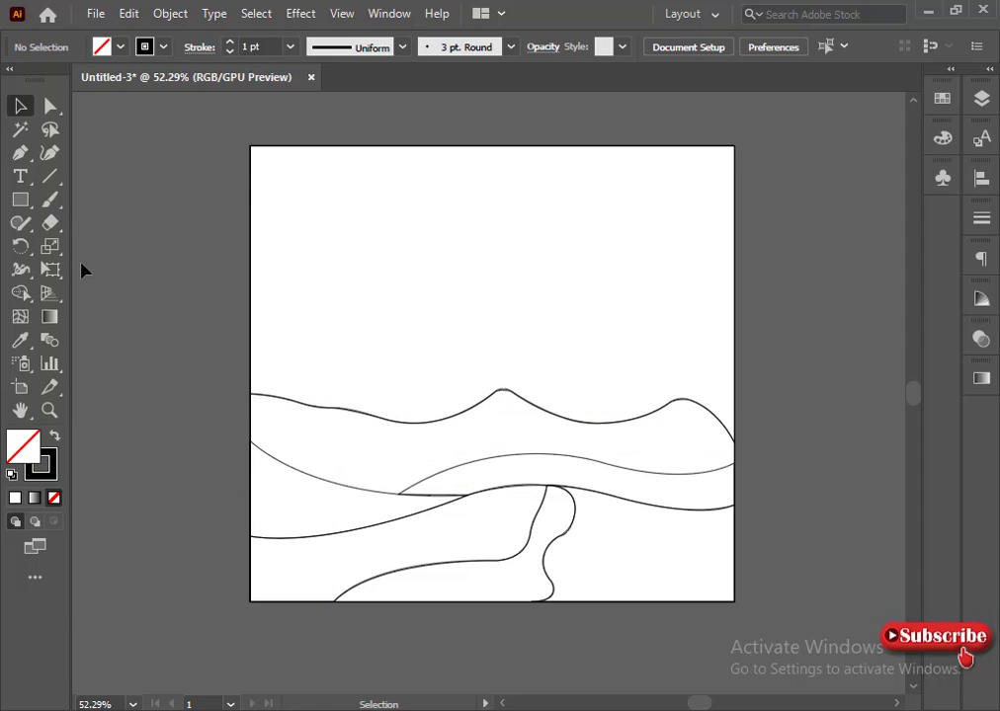
left_click(259, 443)
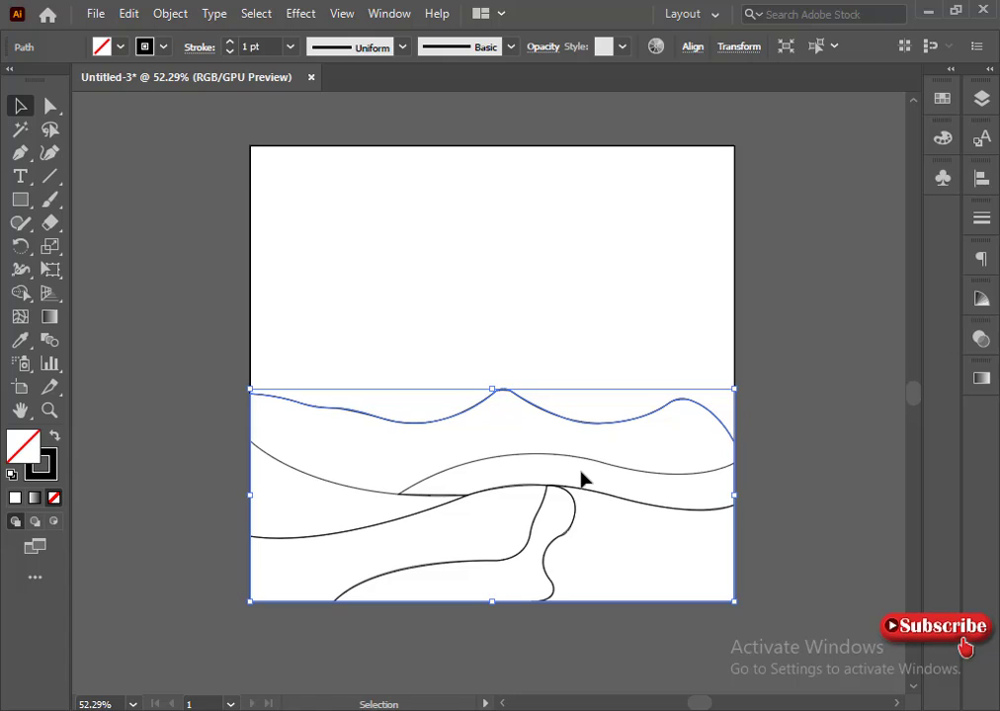
left_click(943, 138)
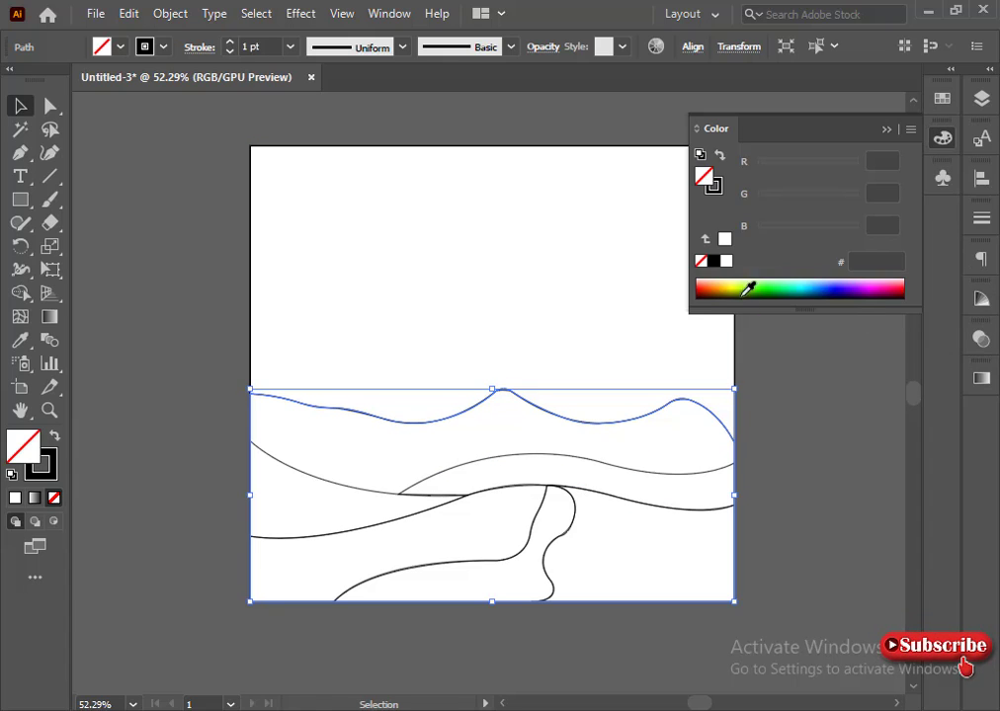
left_click(908, 132)
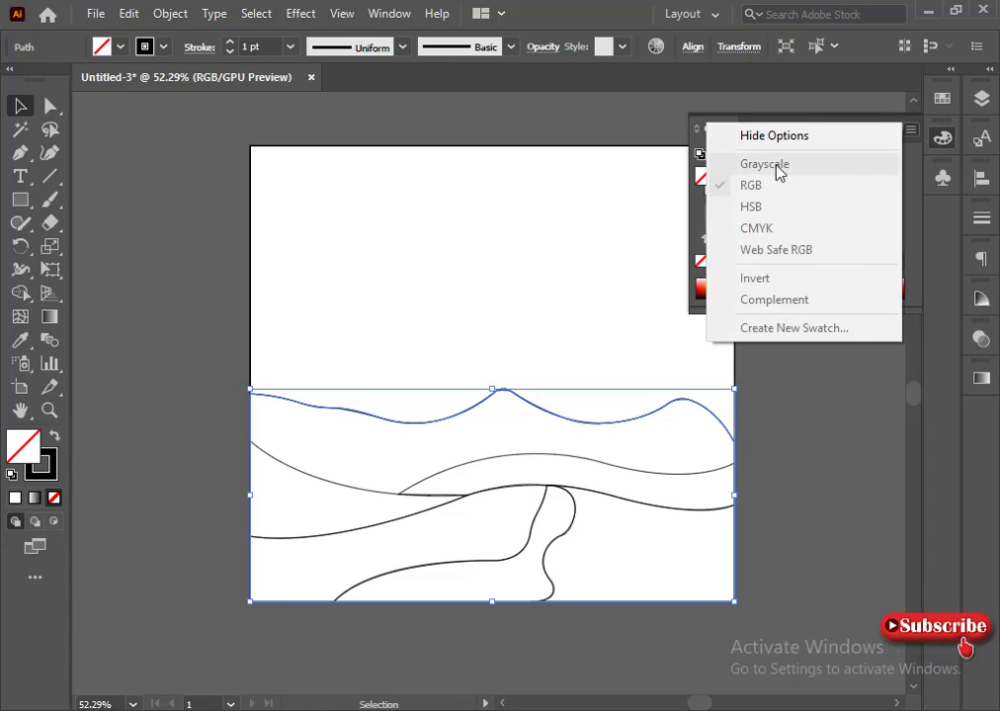
left_click(748, 365)
left_click(726, 260)
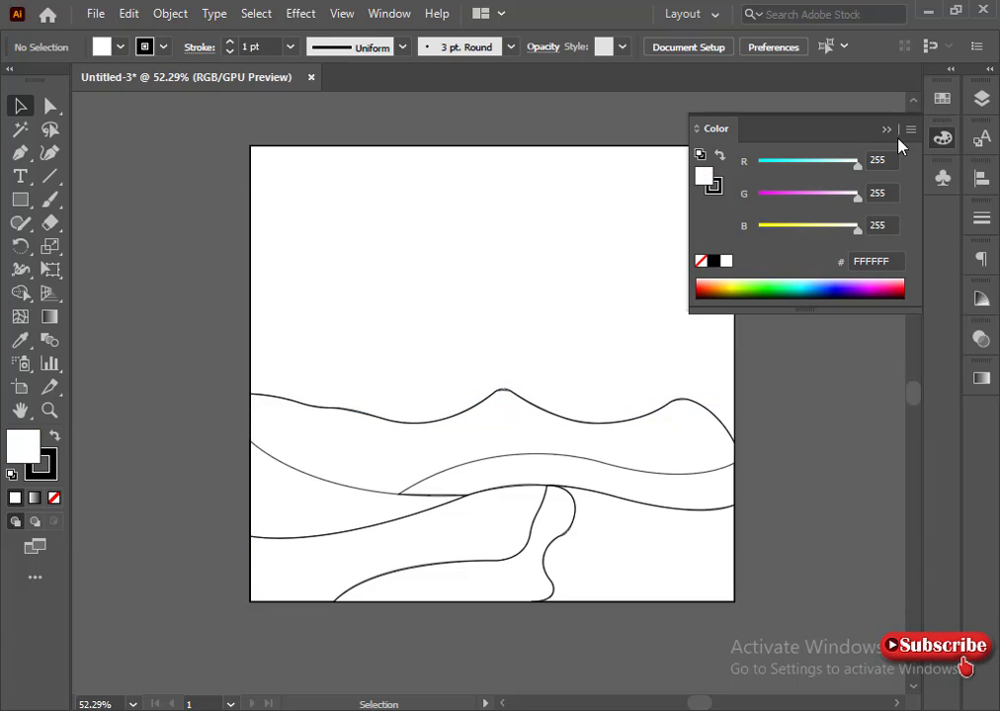
Switch the color sliders to CMYK mode and select the large back hill shape.
left_click(909, 129)
left_click(253, 423)
left_click(253, 423)
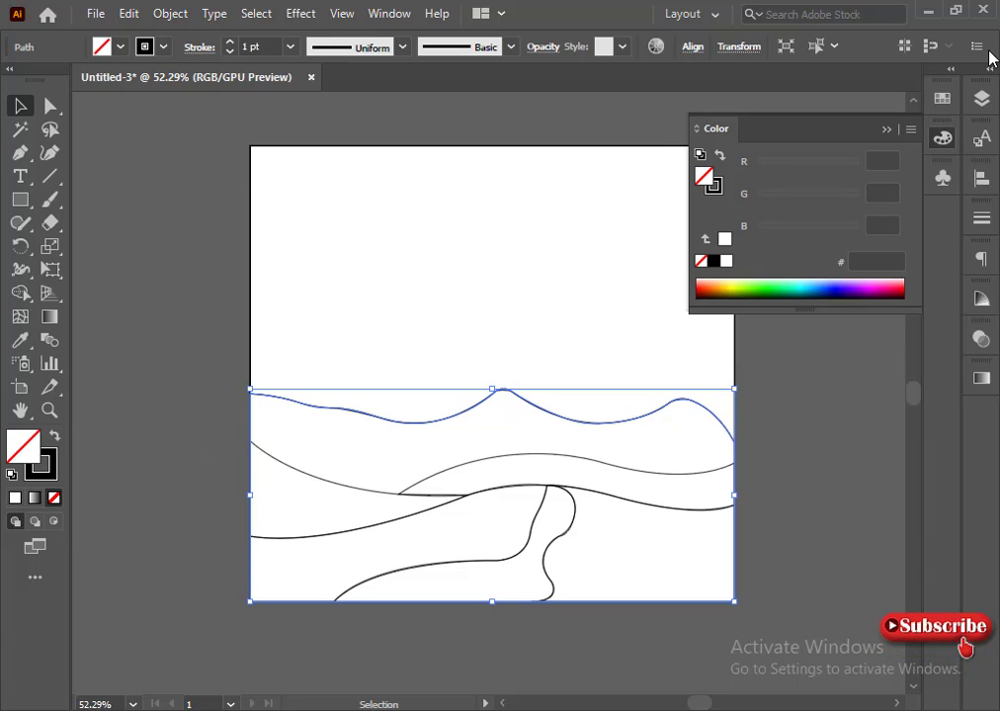
left_click(909, 130)
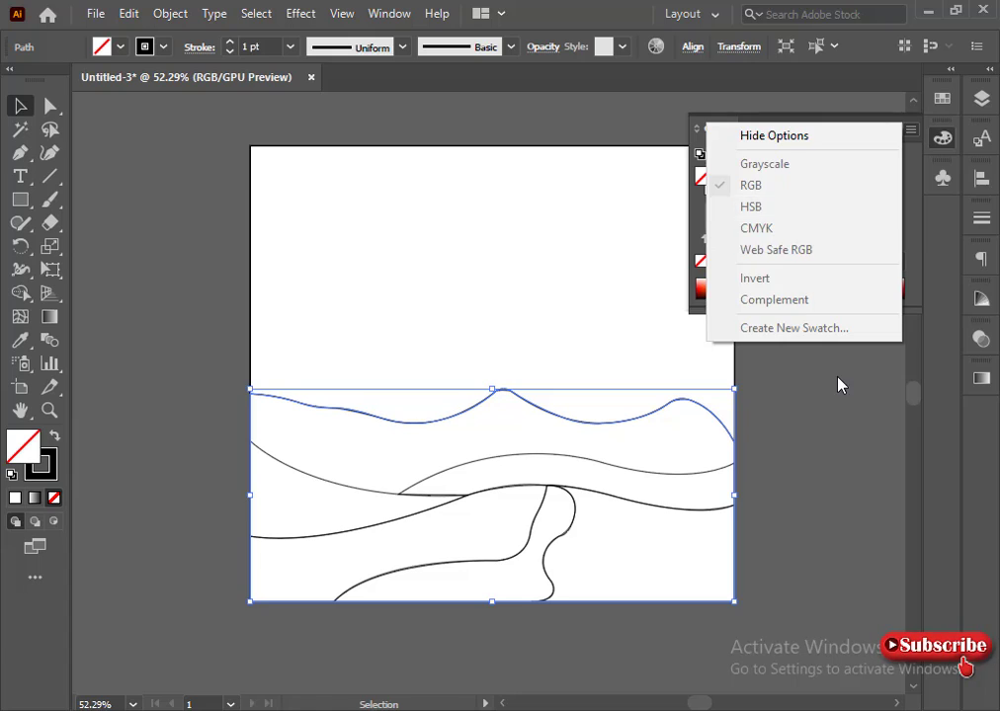
left_click(837, 385)
left_click(909, 130)
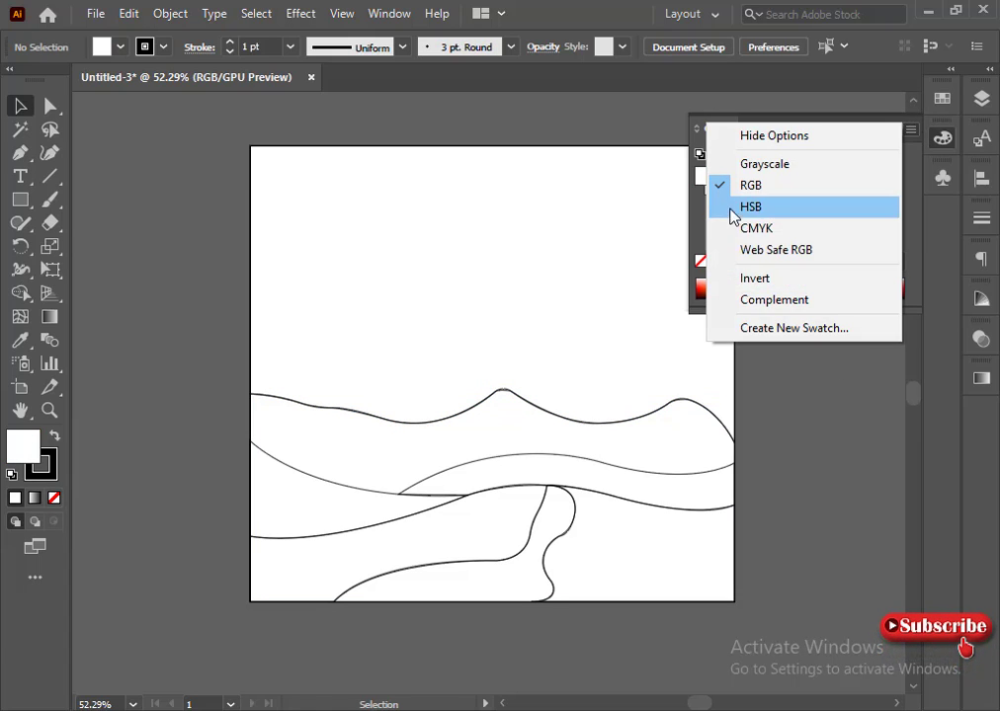
left_click(732, 227)
left_click(251, 420)
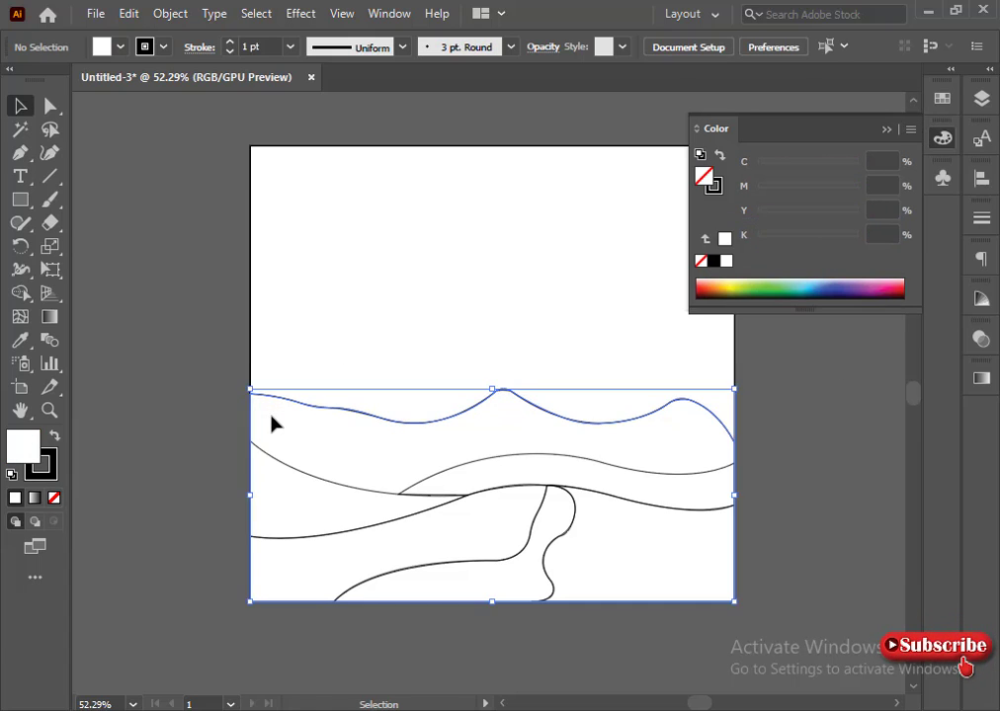
Fill the back hill shape with a salmon tone of 0% cyan, 44% magenta, 44% yellow and 0% black.
left_click(722, 283)
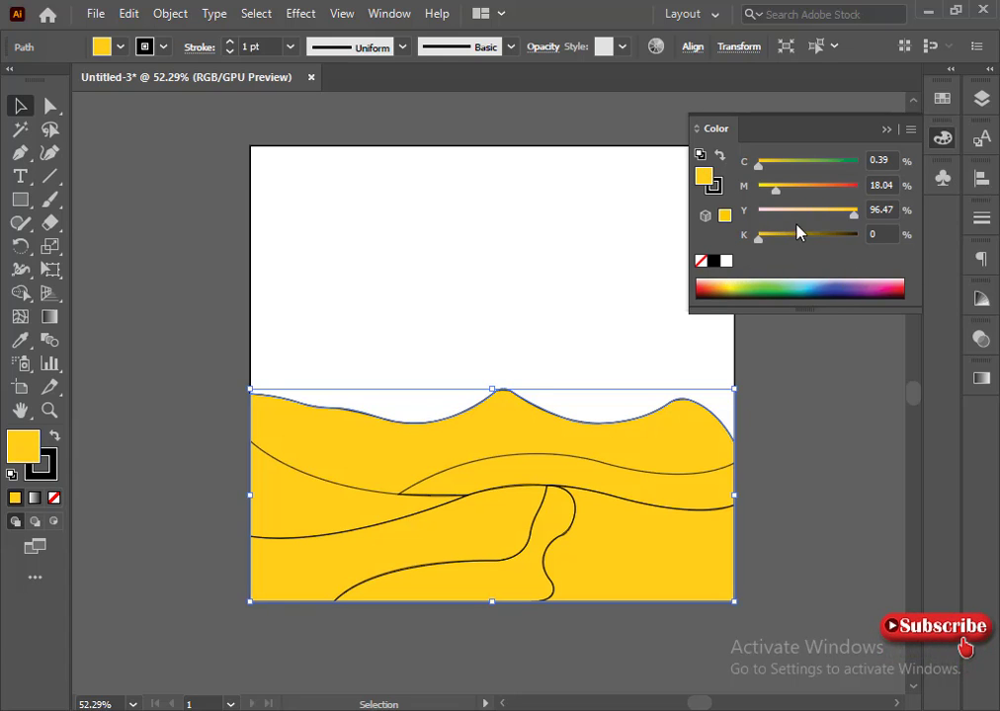
left_click(719, 291)
left_click(737, 280)
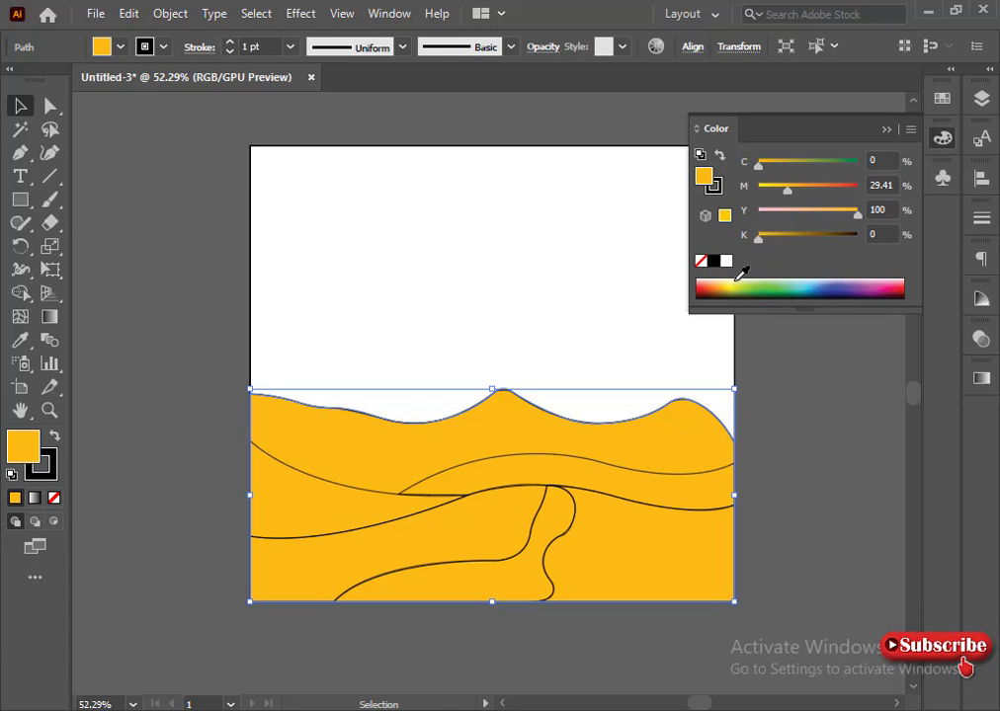
left_click(817, 210)
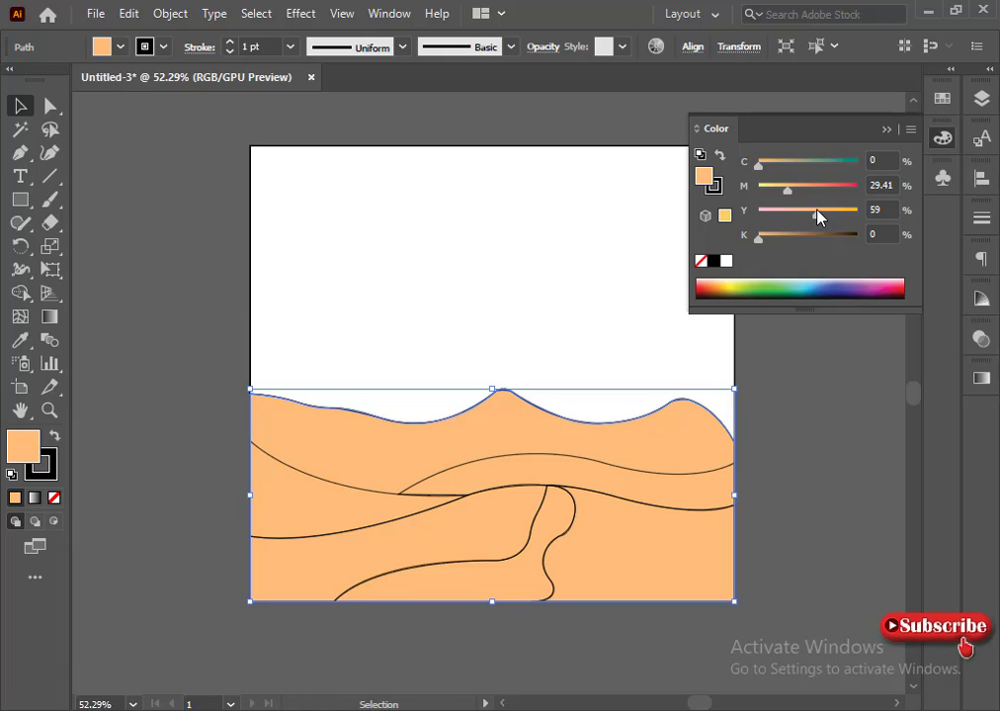
left_click_drag(817, 213, 793, 214)
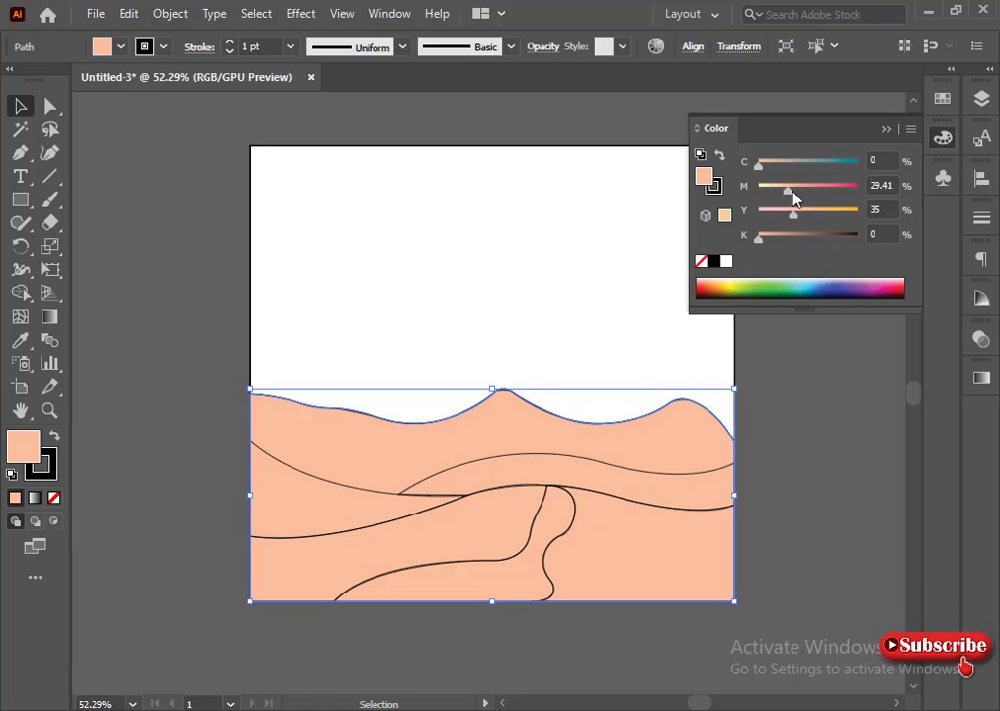
left_click(798, 192)
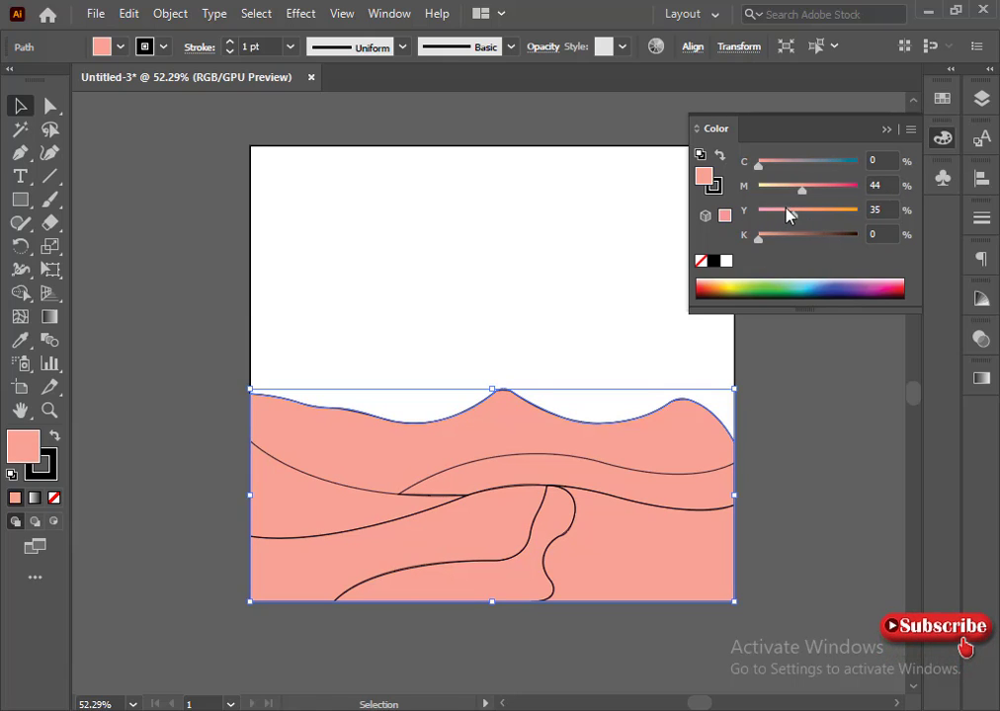
mouse_move(787, 214)
left_mouse_down()
mouse_move(810, 216)
mouse_move(803, 221)
left_mouse_up()
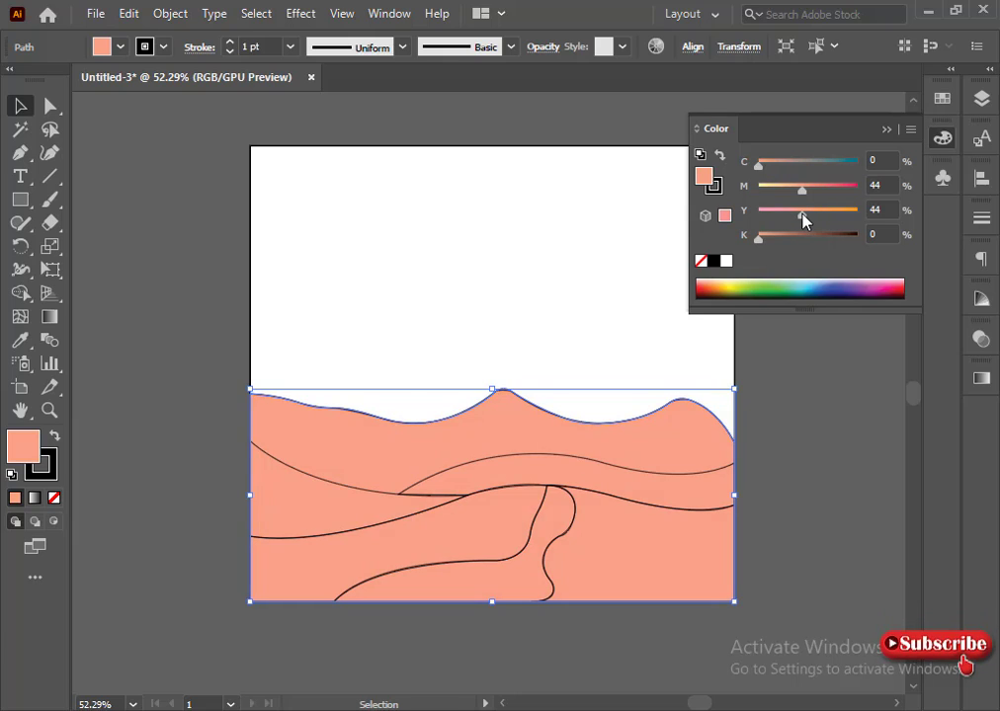
Remove the back hill shape's outline and make its fill the active color again.
left_click(40, 474)
left_click(54, 498)
left_click(27, 441)
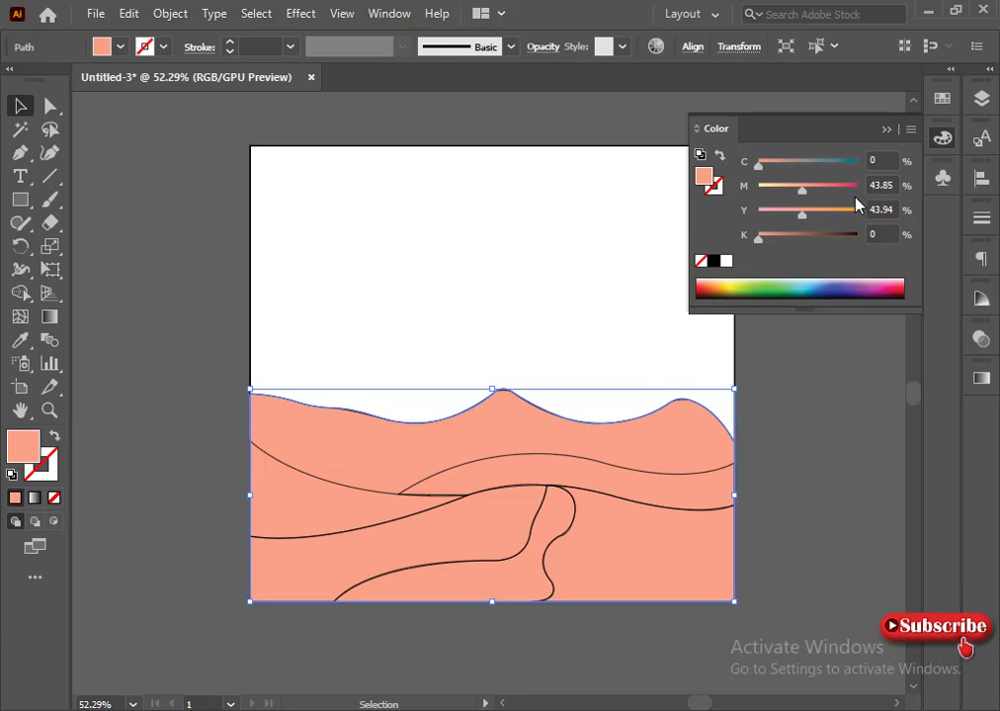
Adjust the back hill's fill to 48% magenta and 57% yellow.
left_click(812, 217)
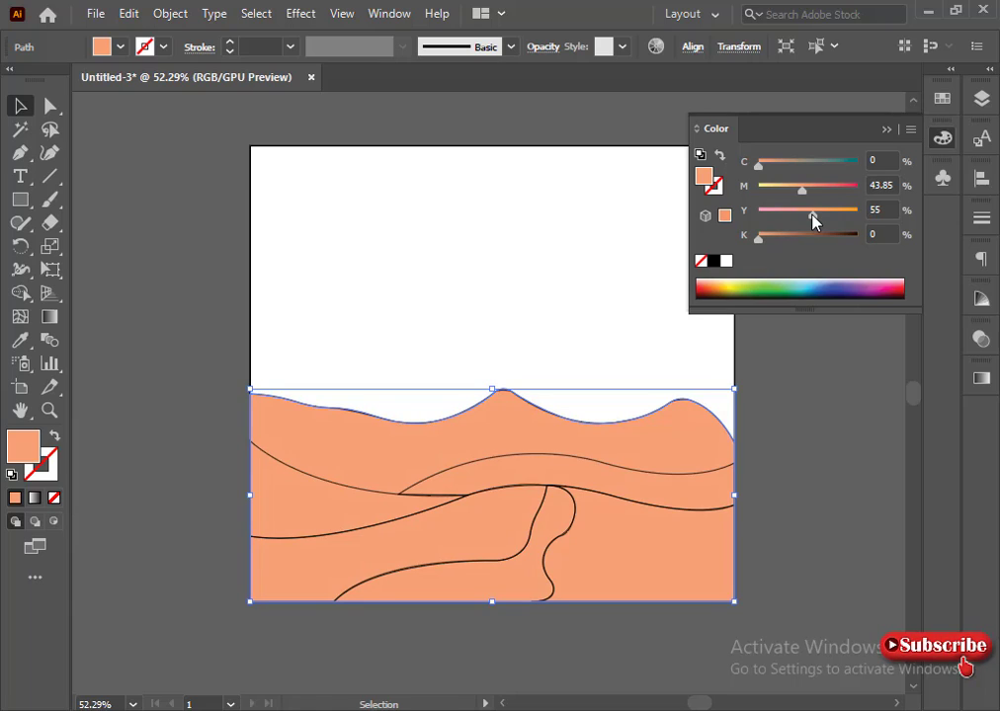
left_click_drag(801, 191, 807, 195)
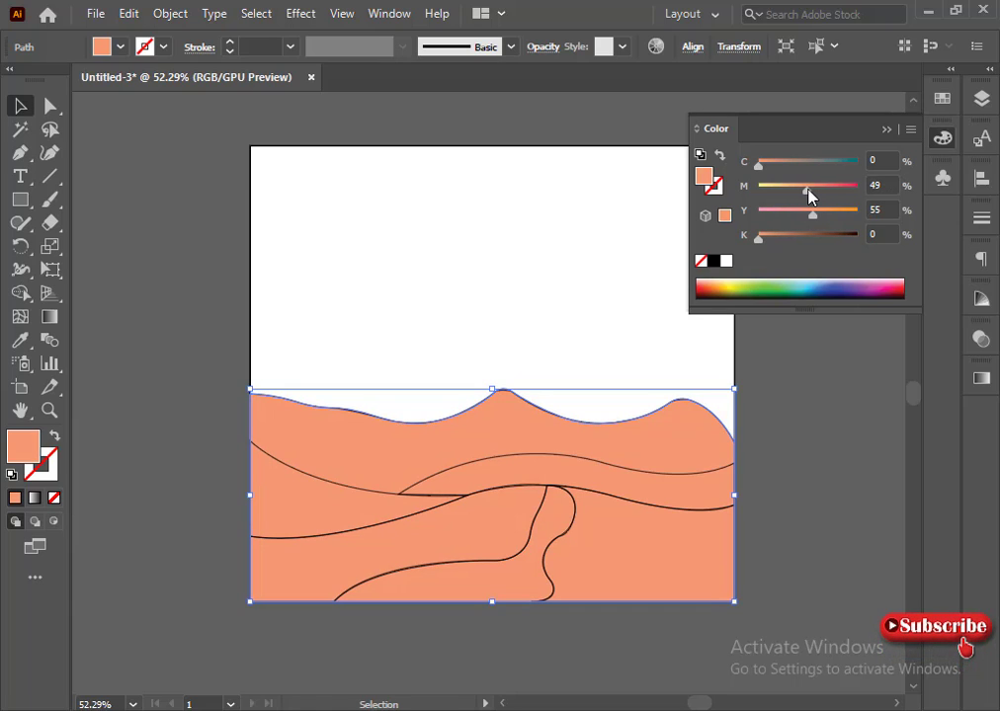
left_click(909, 130)
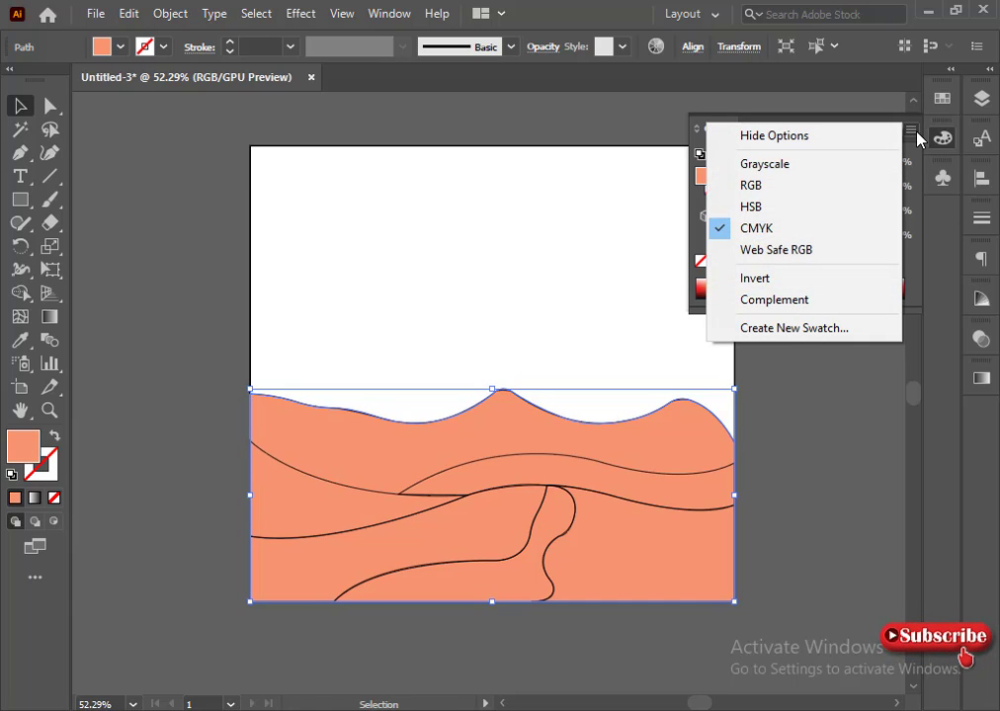
left_click(730, 225)
left_click(815, 216)
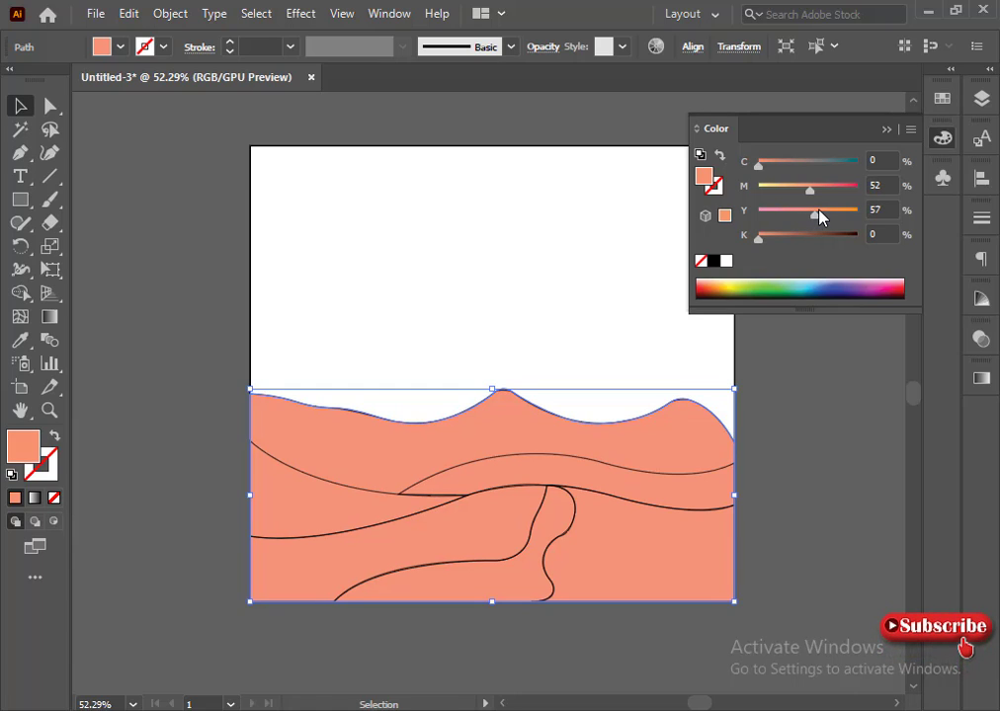
left_click(804, 194)
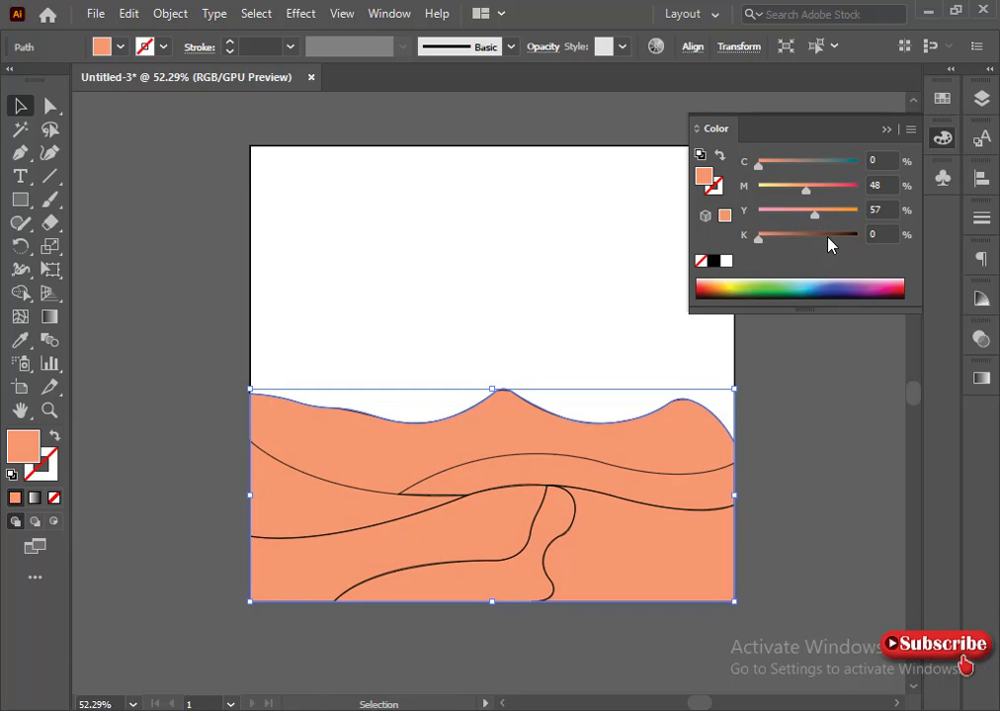
Switch the sliders to HSB and set the back hill's fill to 49.8% saturation and 100% brightness.
left_click(910, 129)
left_click(780, 207)
left_click_drag(830, 227, 897, 232)
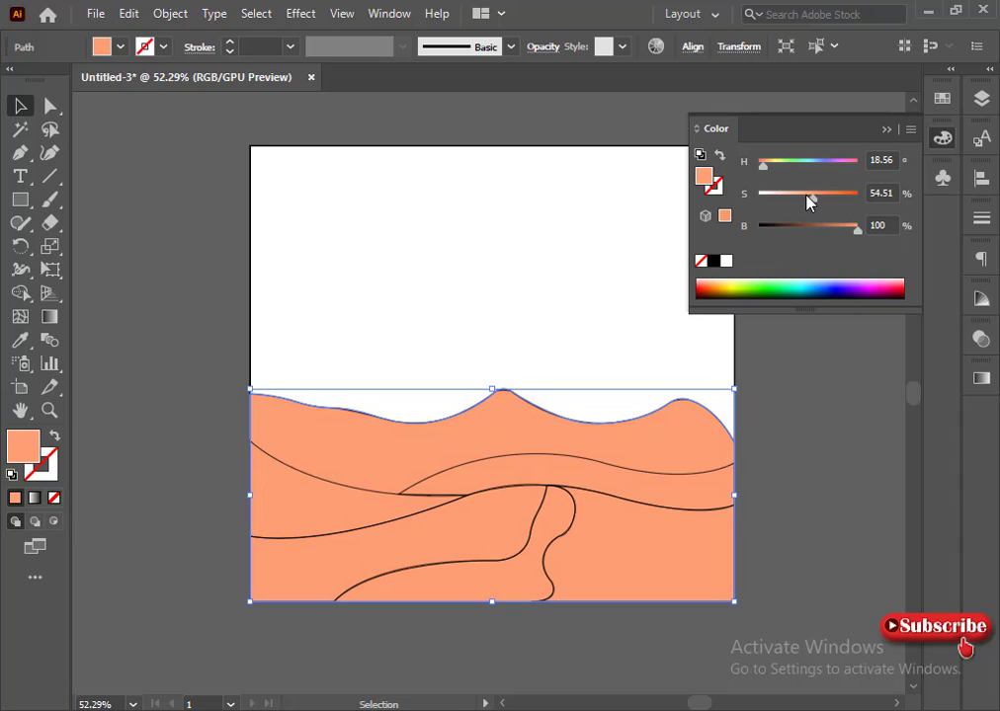
left_click_drag(810, 201, 808, 202)
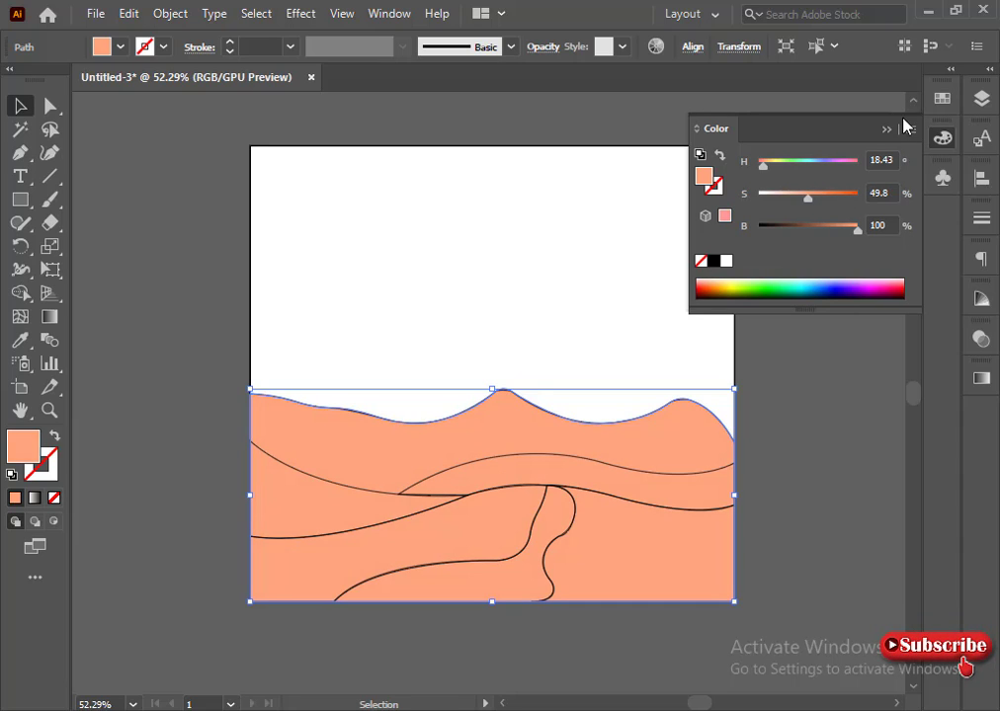
Lower the back hill fill's magenta in CMYK, set it in HSB to 42.75% saturation and 100% brightness, and deselect the shape.
left_click(910, 131)
left_click(814, 226)
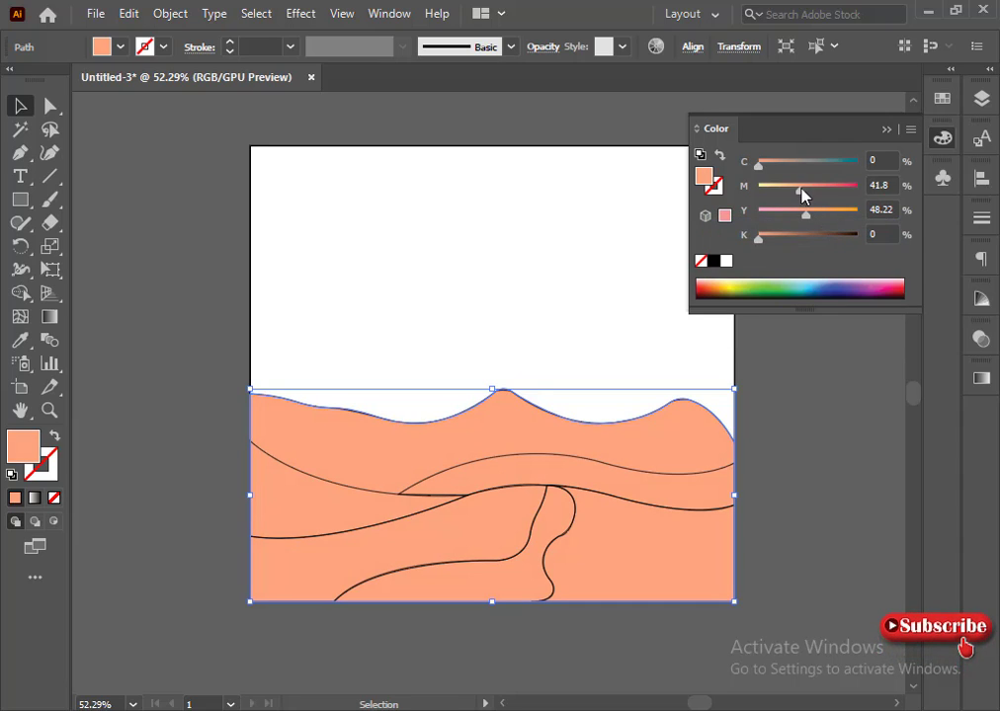
left_click_drag(802, 195, 882, 225)
left_click(910, 131)
left_click(810, 204)
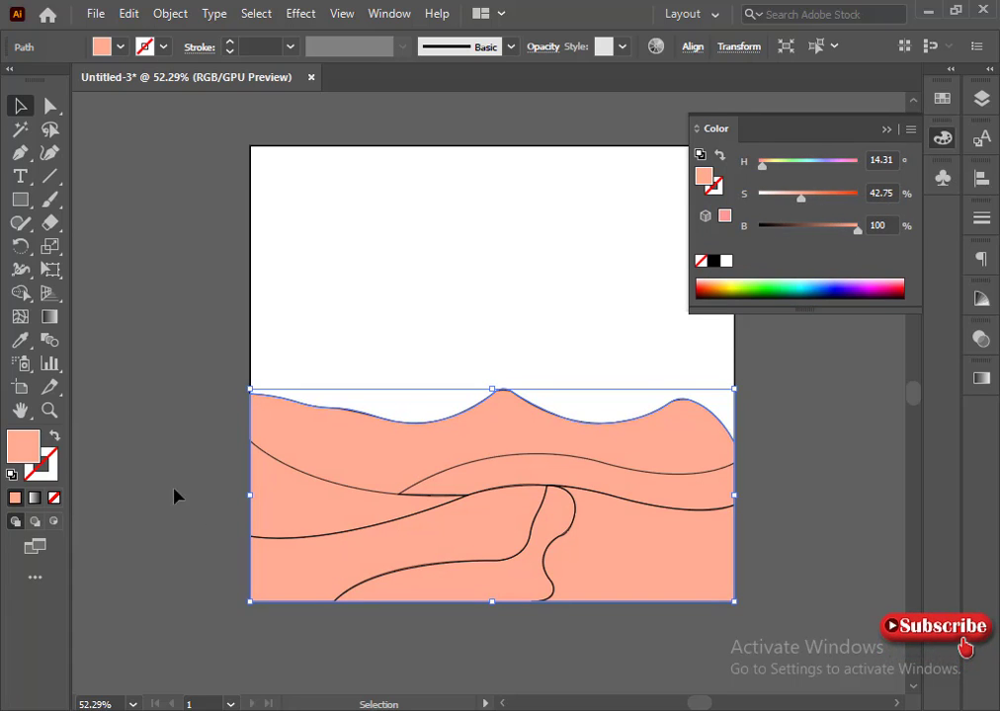
left_click(164, 539)
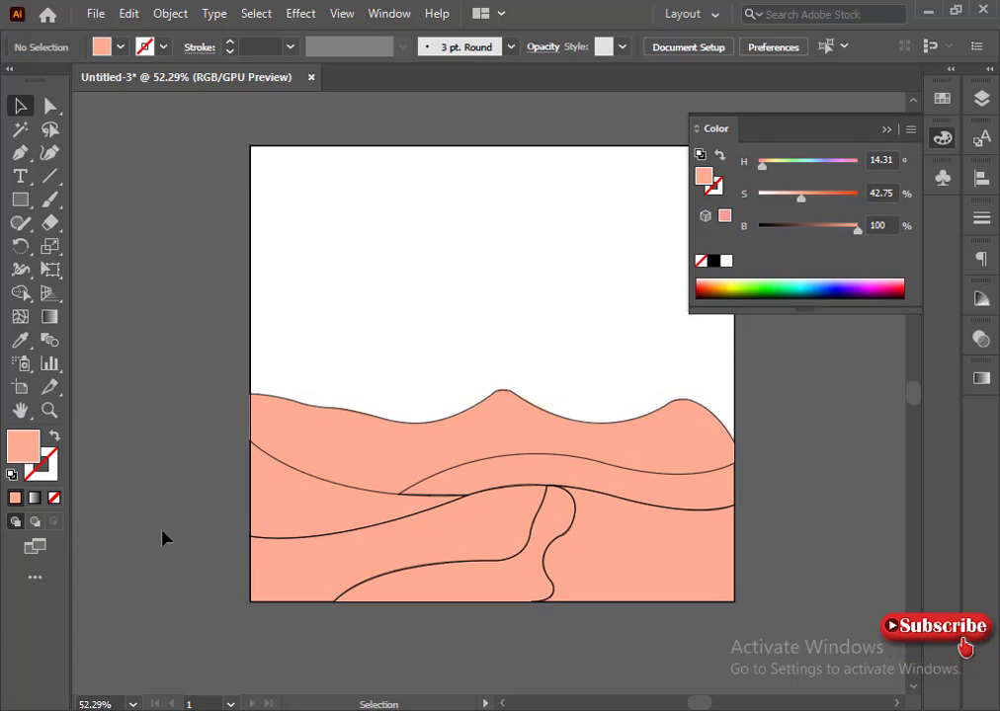
Fill the left band between the two curves with orange at 55% magenta and 86% yellow, and brighten it in HSB mode.
left_click(352, 491)
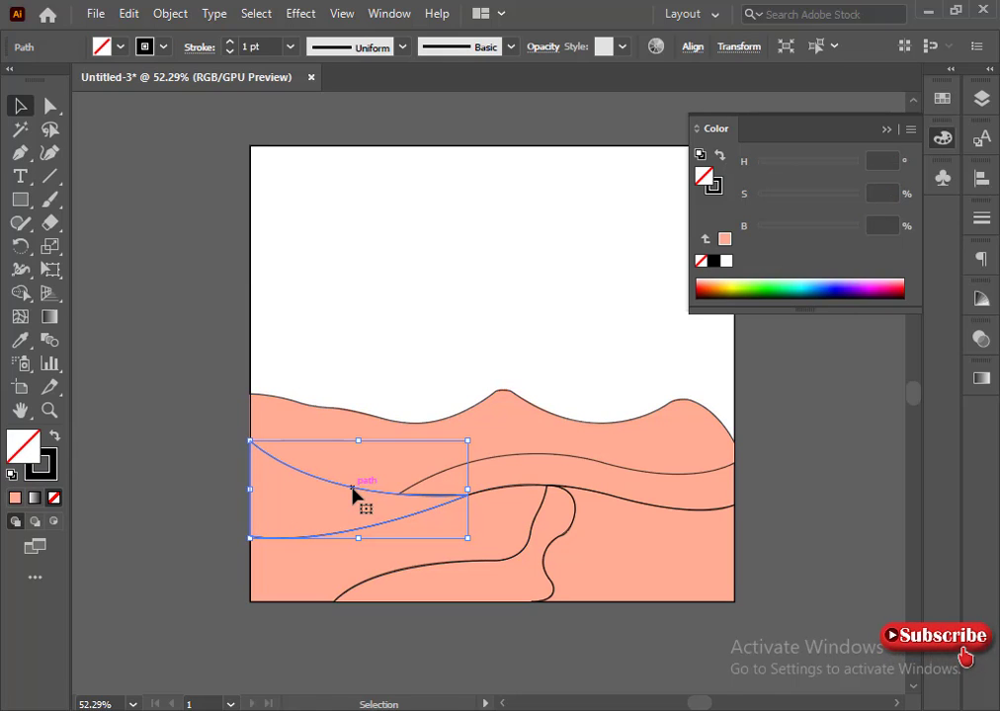
left_click(724, 239)
left_click(910, 128)
left_click(783, 230)
left_click_drag(812, 209, 811, 189)
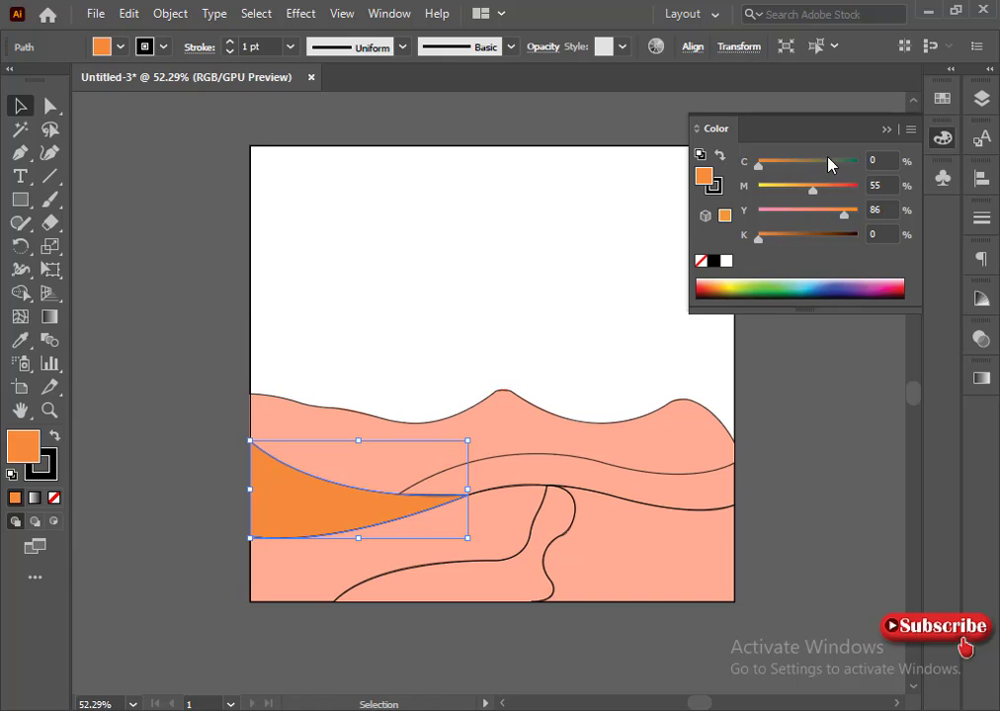
left_click(910, 129)
left_click(846, 205)
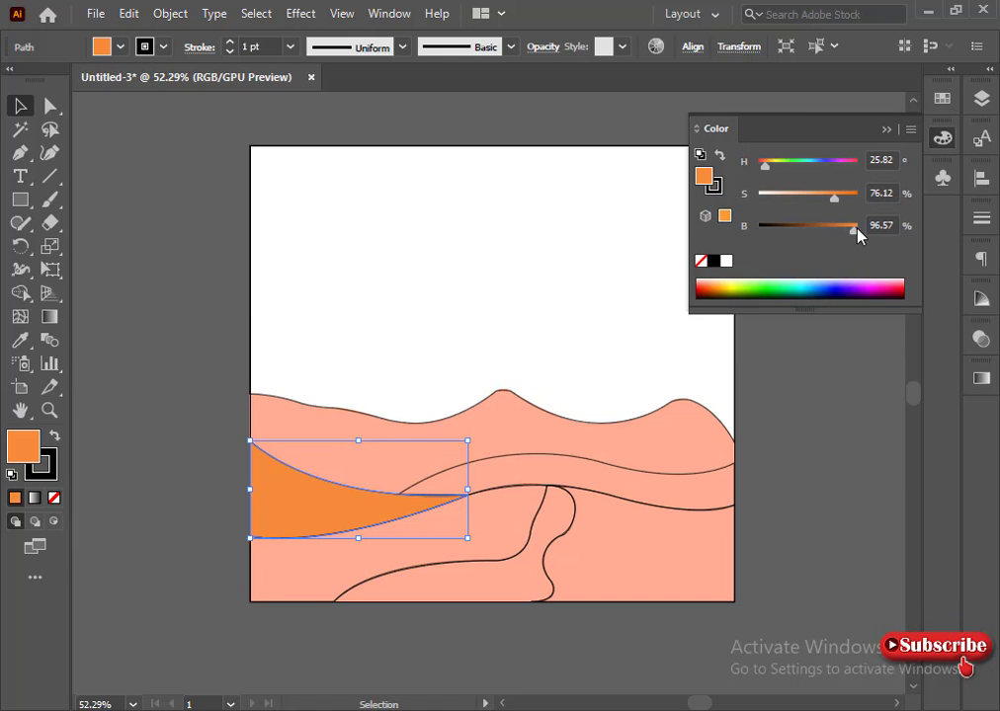
Set the back hill's fill to 52.94% saturation in HSB, then raise its yellow in CMYK.
mouse_move(828, 198)
left_mouse_down()
mouse_move(837, 196)
mouse_move(812, 203)
left_mouse_up()
left_click(665, 423)
left_click(909, 129)
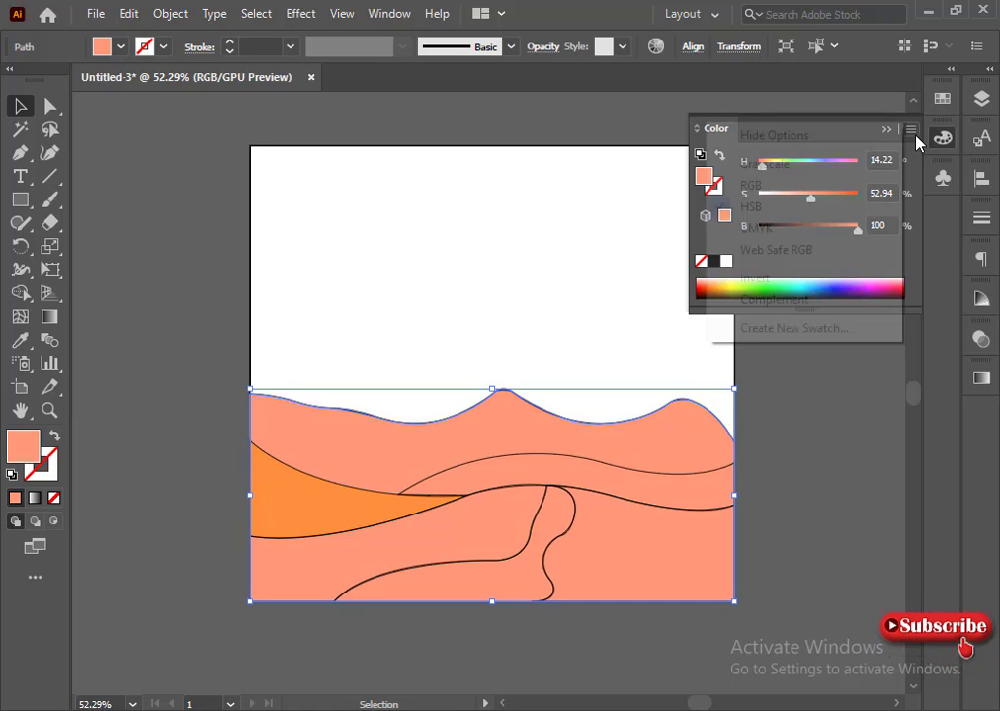
left_click(805, 227)
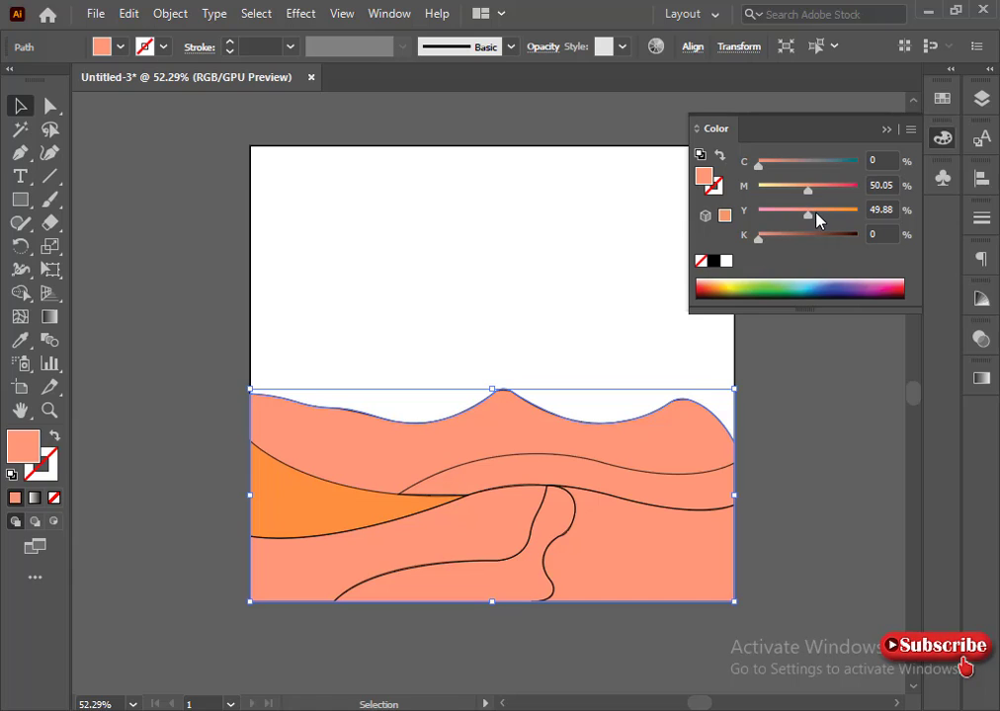
left_click(815, 213)
Remove the stroke from the orange band at the left of the landscape.
left_click(221, 474)
key("ctrl+a")
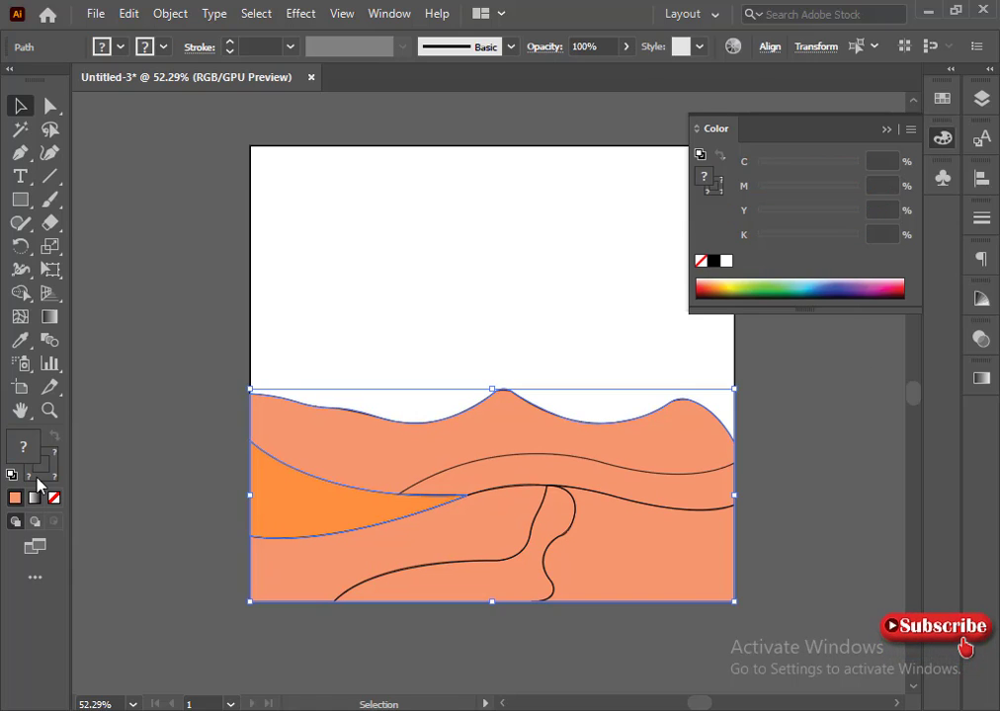
left_click(167, 488)
left_click(280, 491)
left_click(49, 471)
left_click(55, 498)
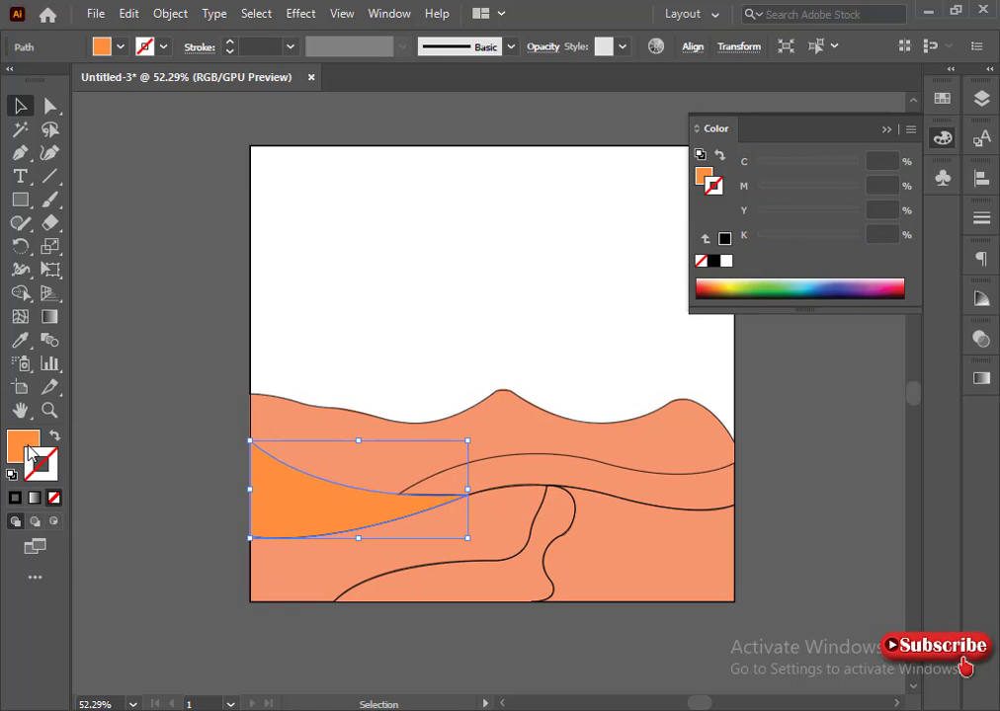
left_click(22, 447)
left_click(190, 486)
Fill the wavy band behind the road with brown at 58% magenta, 86% yellow and 58% black.
left_click(406, 495)
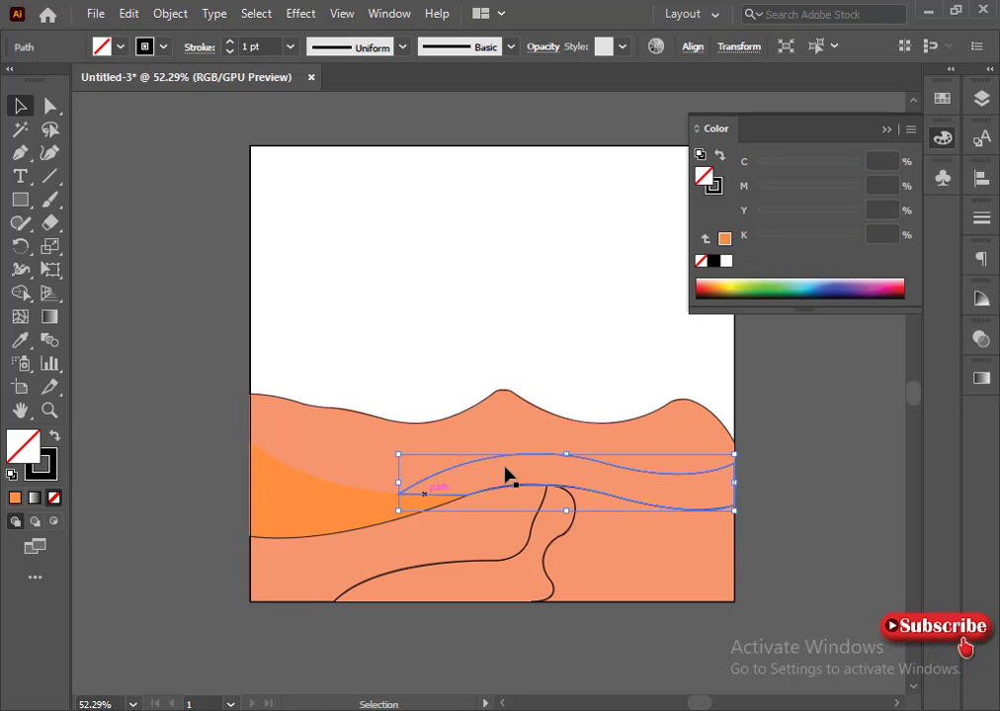
left_click(725, 240)
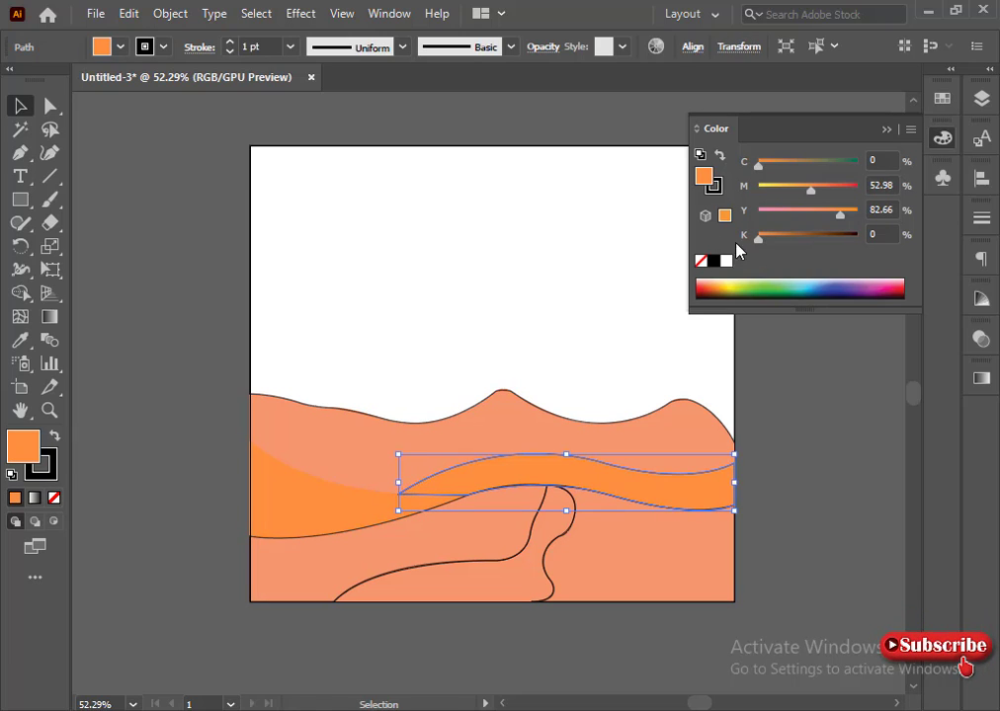
left_click_drag(759, 238, 818, 243)
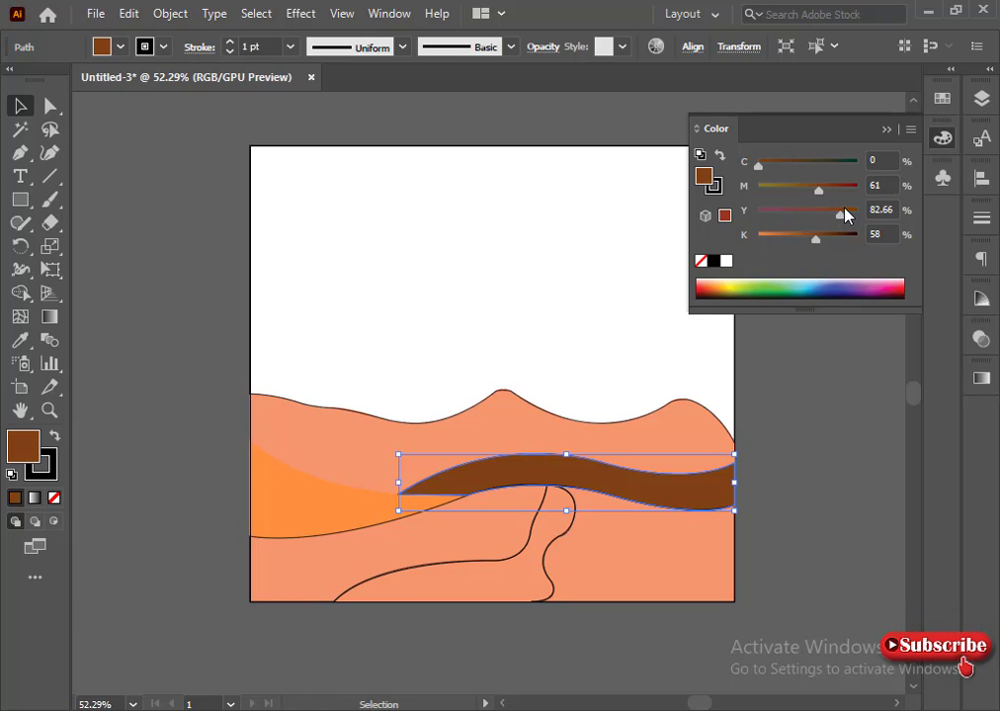
left_click_drag(838, 219, 826, 194)
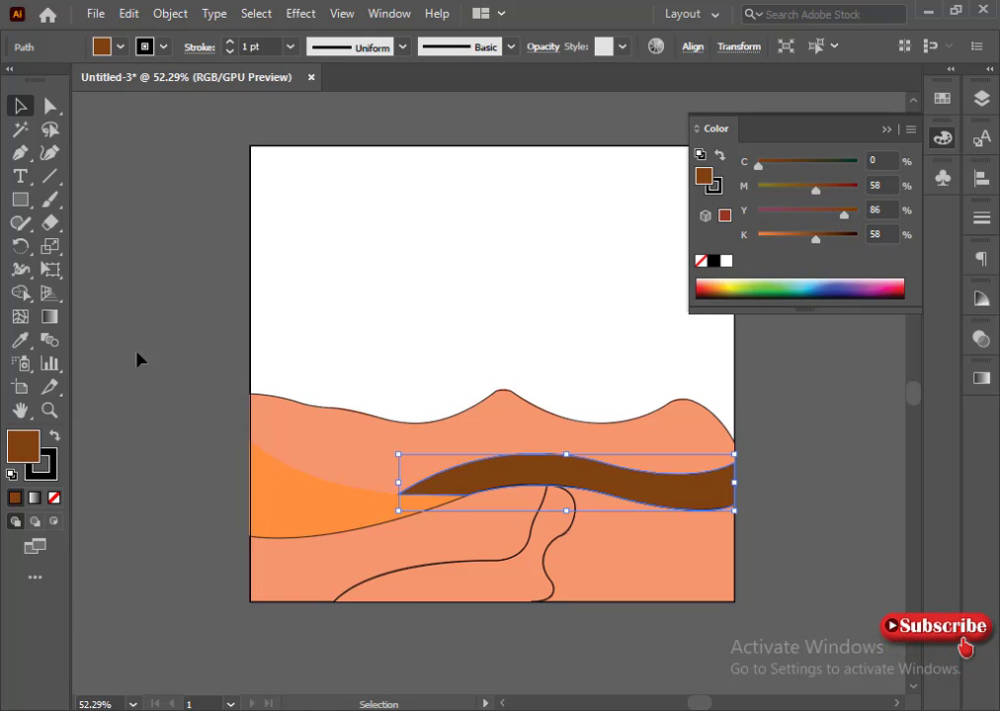
Remove the wavy band's stroke, set its fill to 80% magenta, and deselect it.
left_click(54, 498)
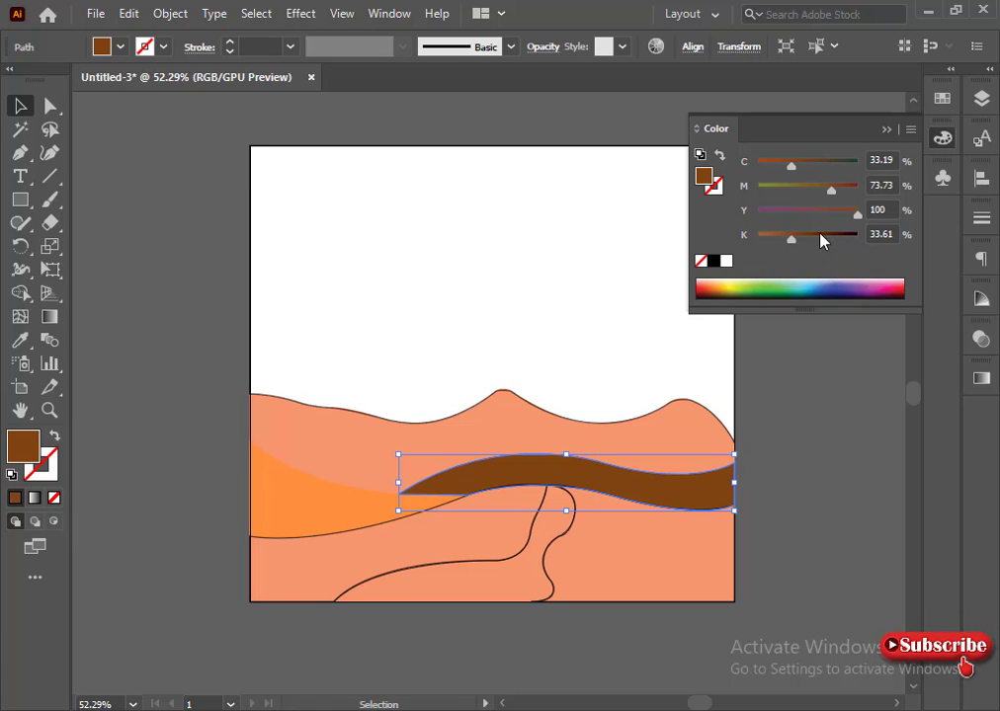
left_click_drag(833, 192, 838, 191)
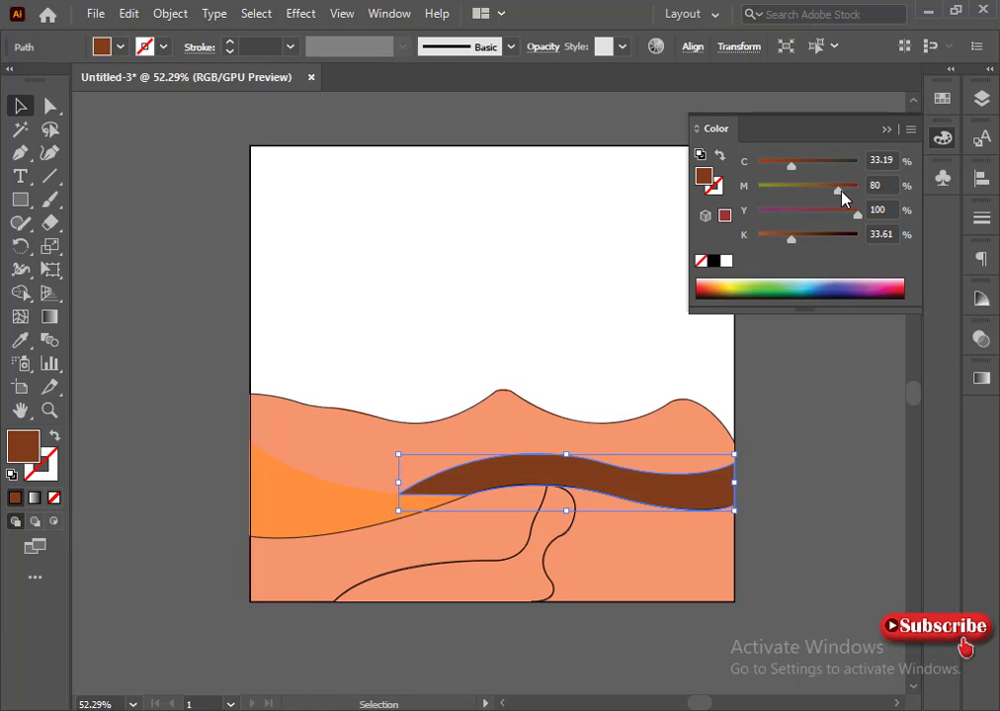
left_click(697, 361)
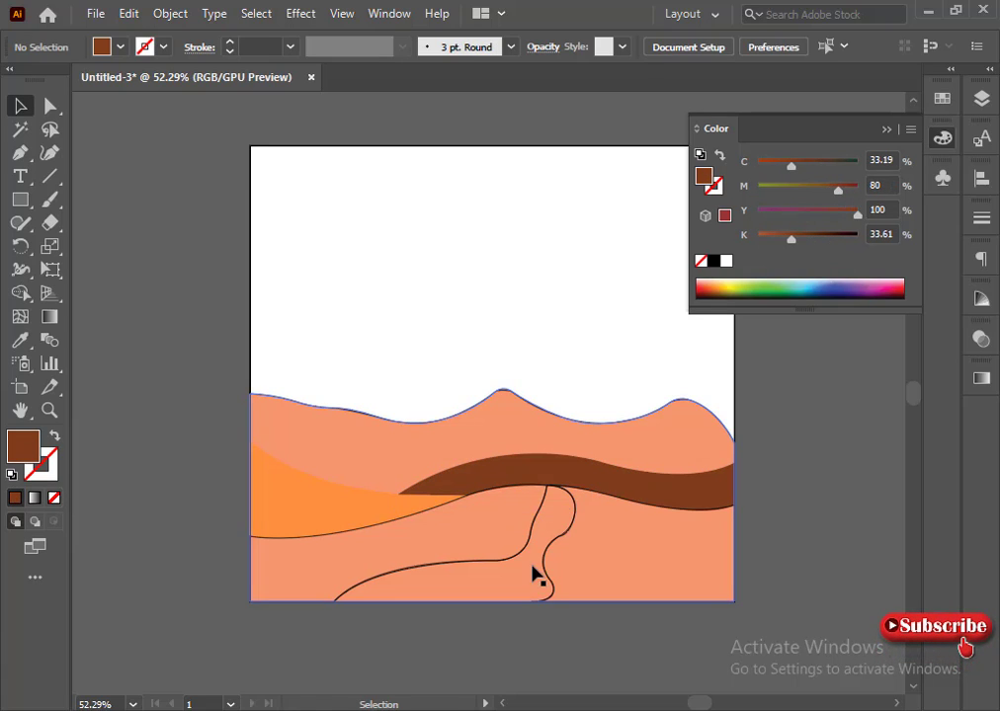
Fill the left foreground shape with the brown and darken it to 77% magenta with a much higher black value.
left_click(274, 541)
left_click(725, 238)
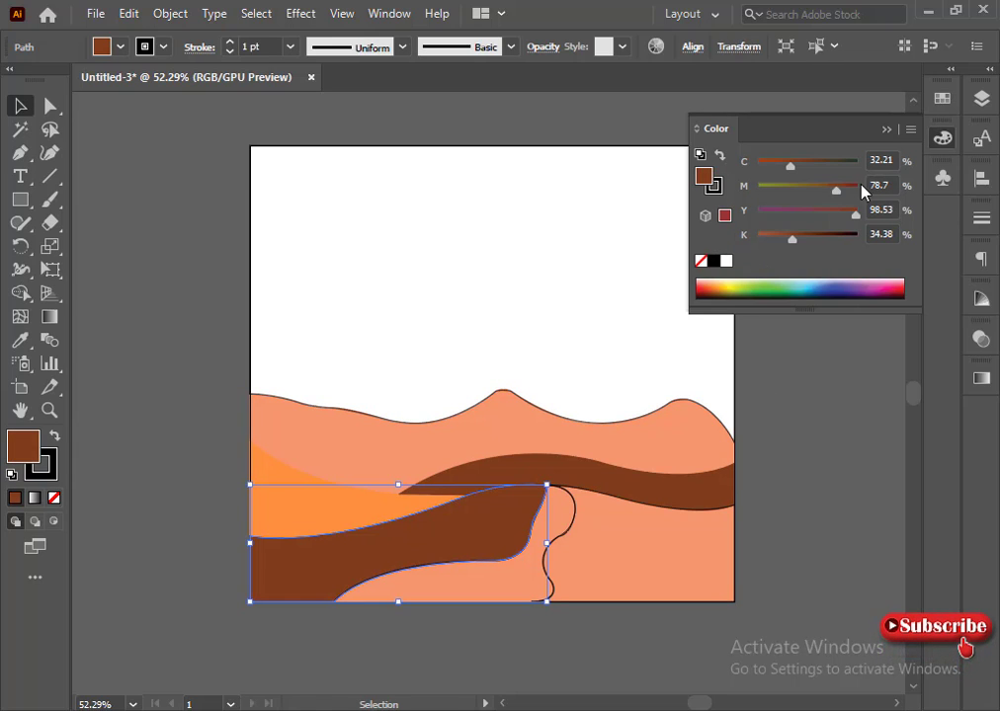
left_click(847, 189)
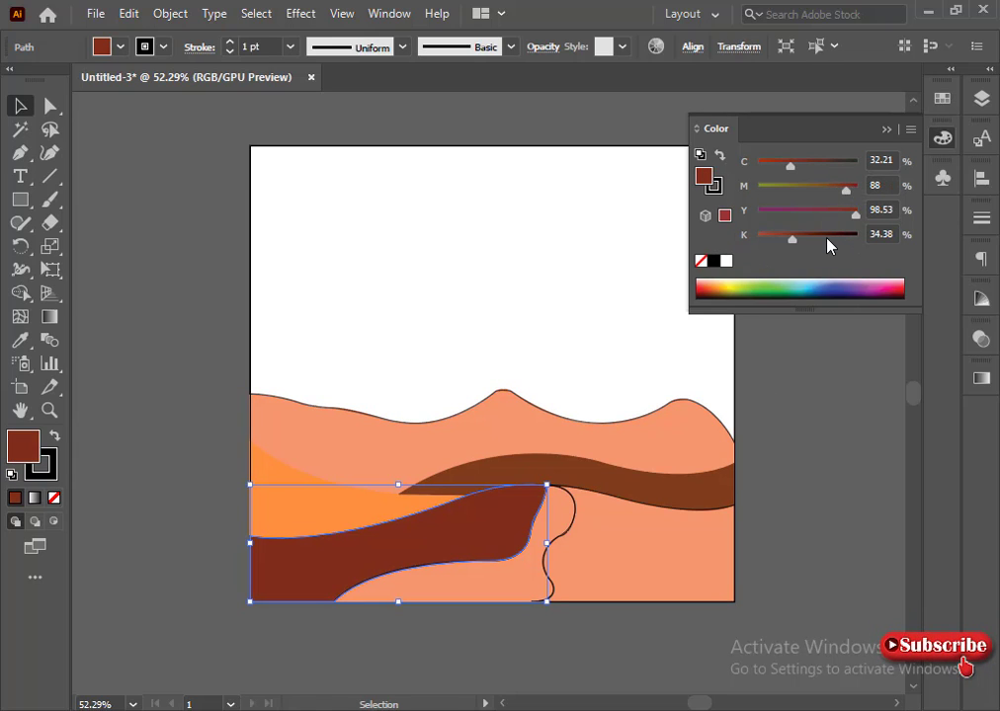
left_click_drag(827, 240, 810, 243)
left_click_drag(845, 189, 835, 192)
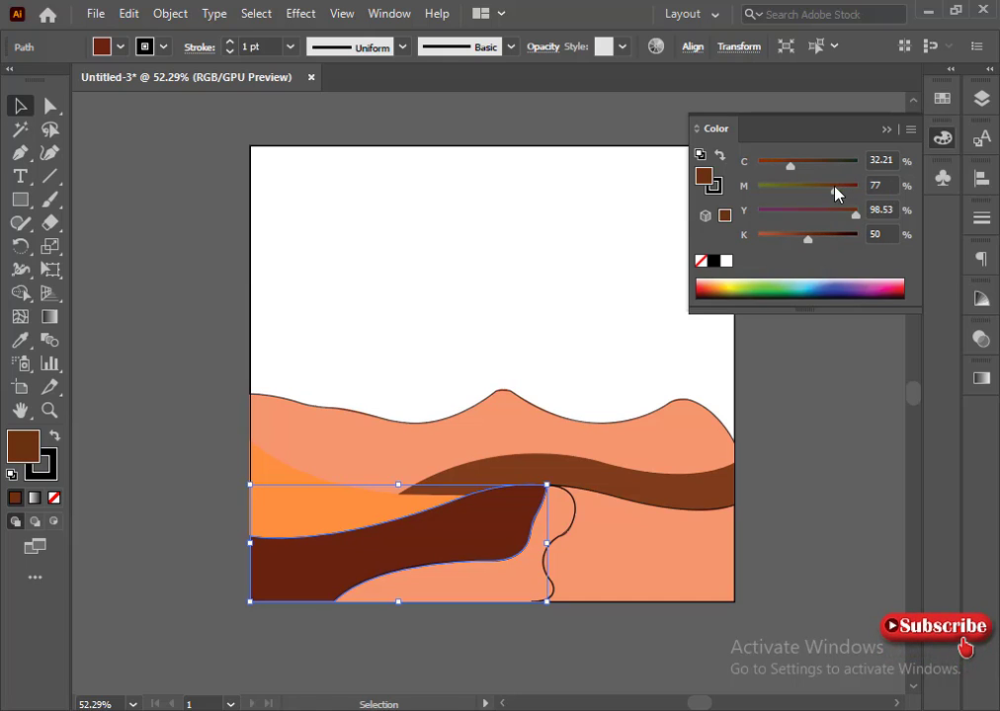
left_click_drag(841, 241, 830, 239)
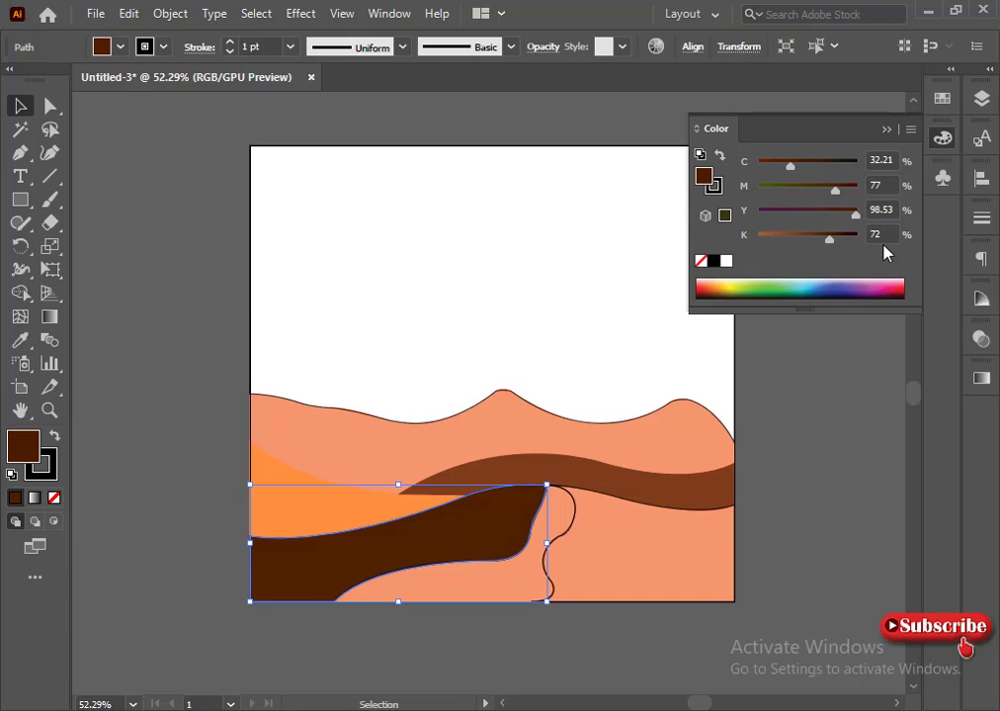
scroll(878, 236, "up", 2)
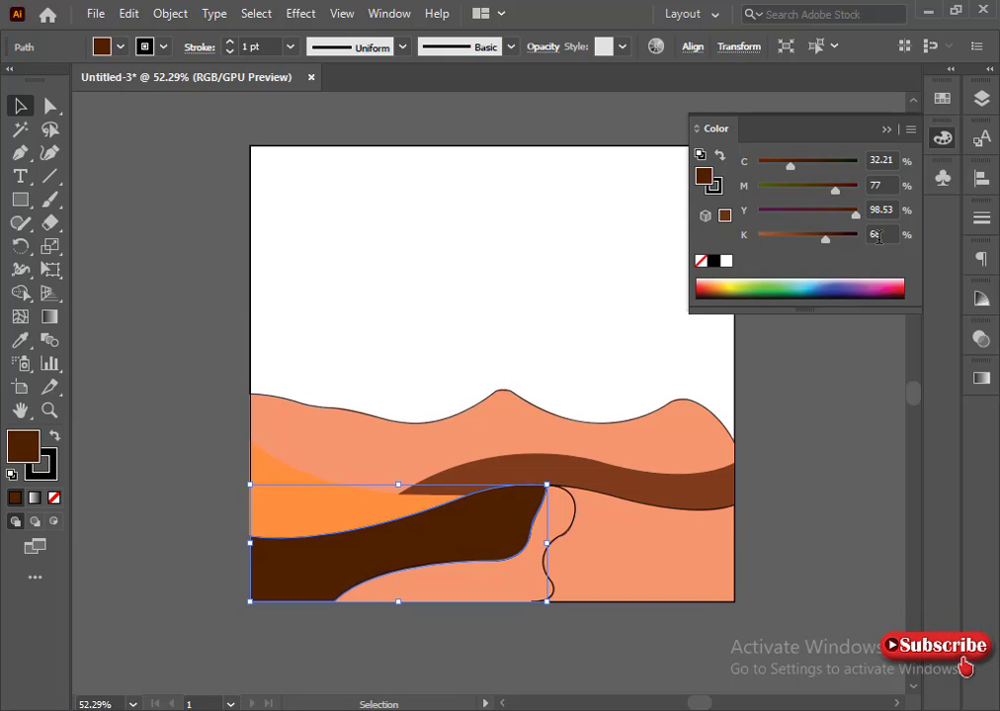
Remove the stroke from the dark brown foreground shape and deselect it.
left_click(47, 469)
left_click(53, 497)
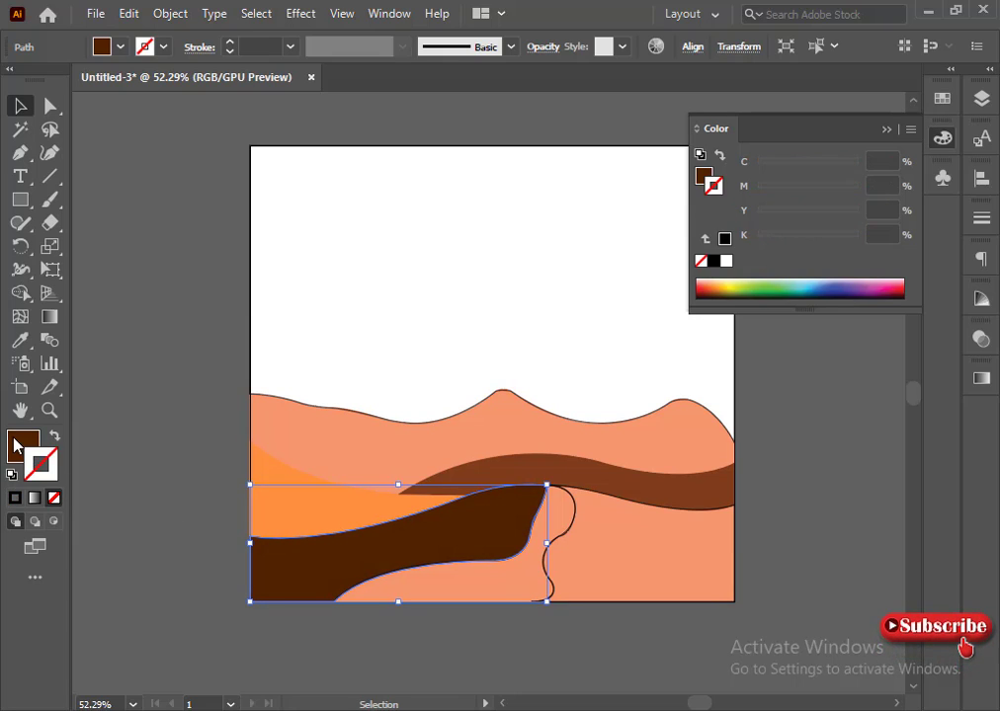
key("x")
left_click(508, 613)
Fill the road with the last brown and turn it orange with 8% cyan, 0% black and slightly more magenta.
left_click(506, 603)
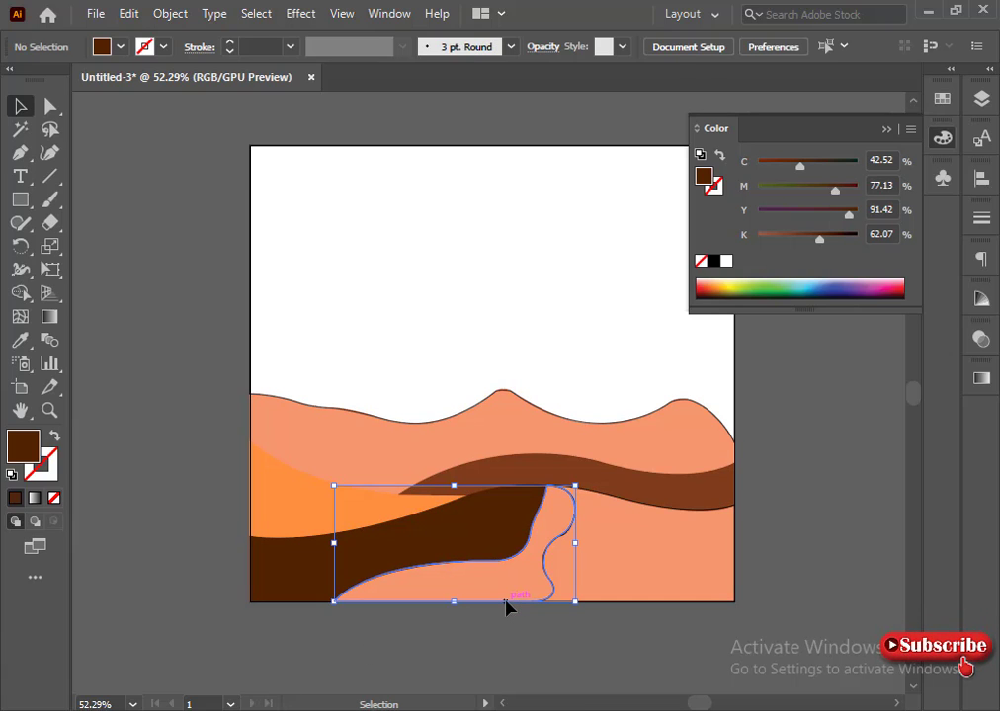
left_click(724, 238)
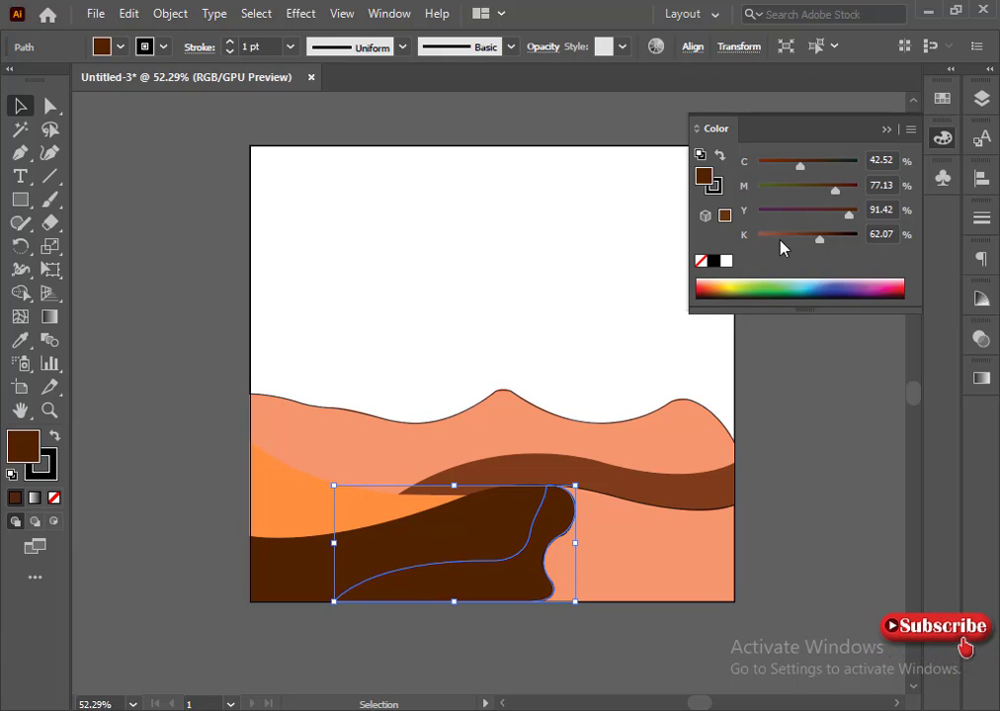
left_click_drag(780, 242, 592, 254)
mouse_move(783, 164)
left_mouse_down()
mouse_move(795, 161)
mouse_move(765, 163)
left_mouse_up()
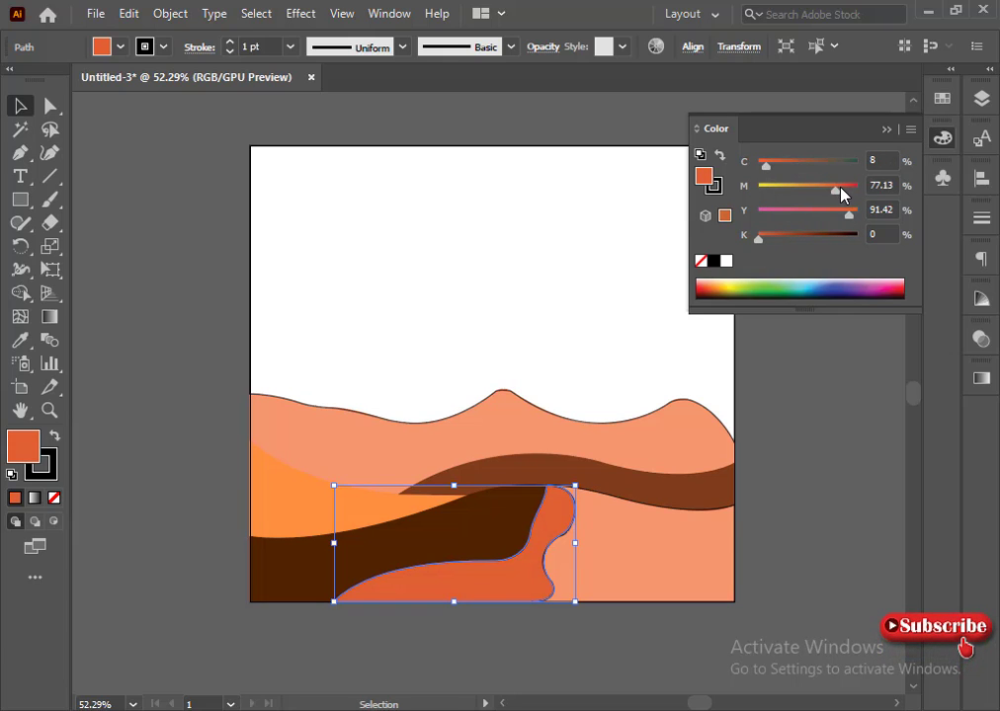
mouse_move(840, 195)
left_mouse_down()
mouse_move(821, 197)
mouse_move(838, 197)
left_mouse_up()
Switch the color sliders to HSB and set the road's fill to 89.02% saturation and 100% brightness.
left_click(910, 129)
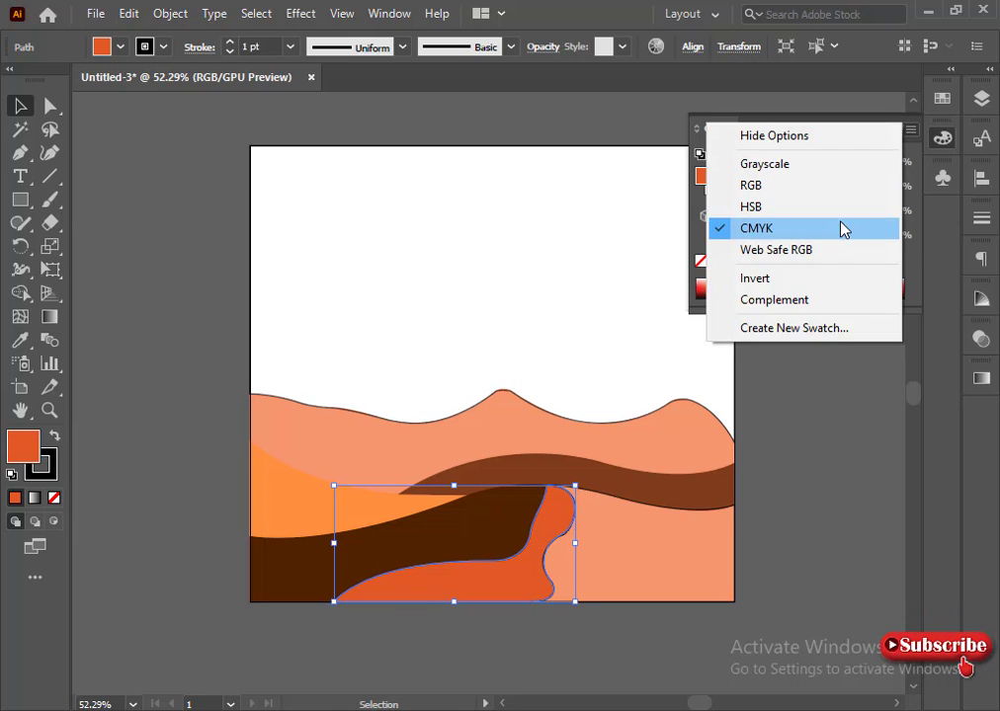
left_click(839, 226)
left_click(911, 129)
left_click(840, 205)
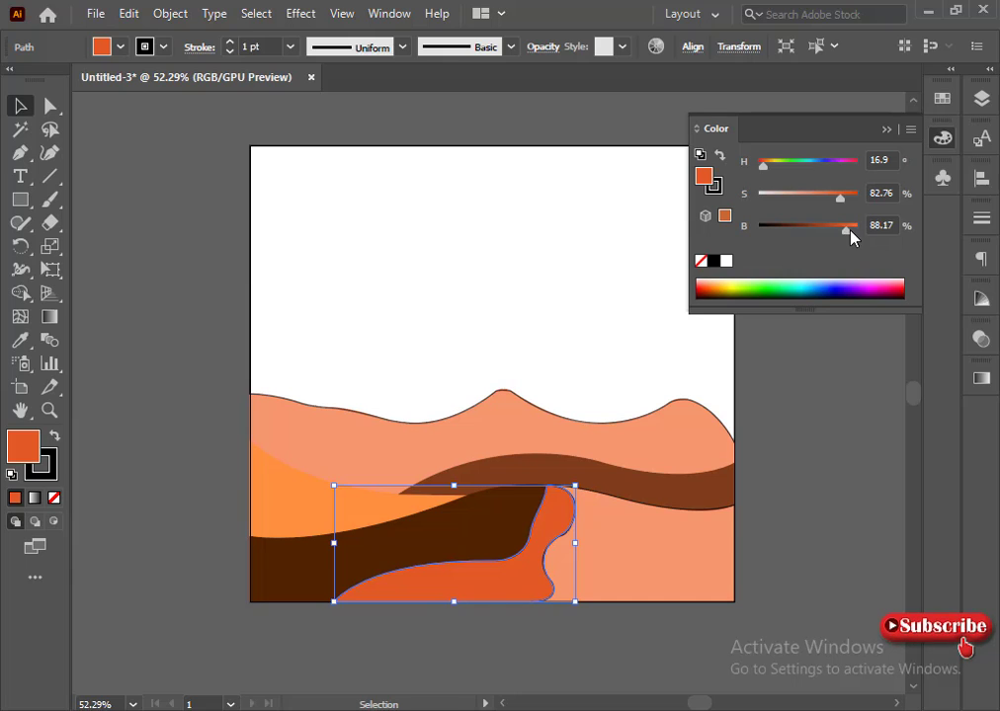
left_click_drag(848, 231, 847, 197)
left_click_drag(849, 228, 870, 223)
left_click(55, 496)
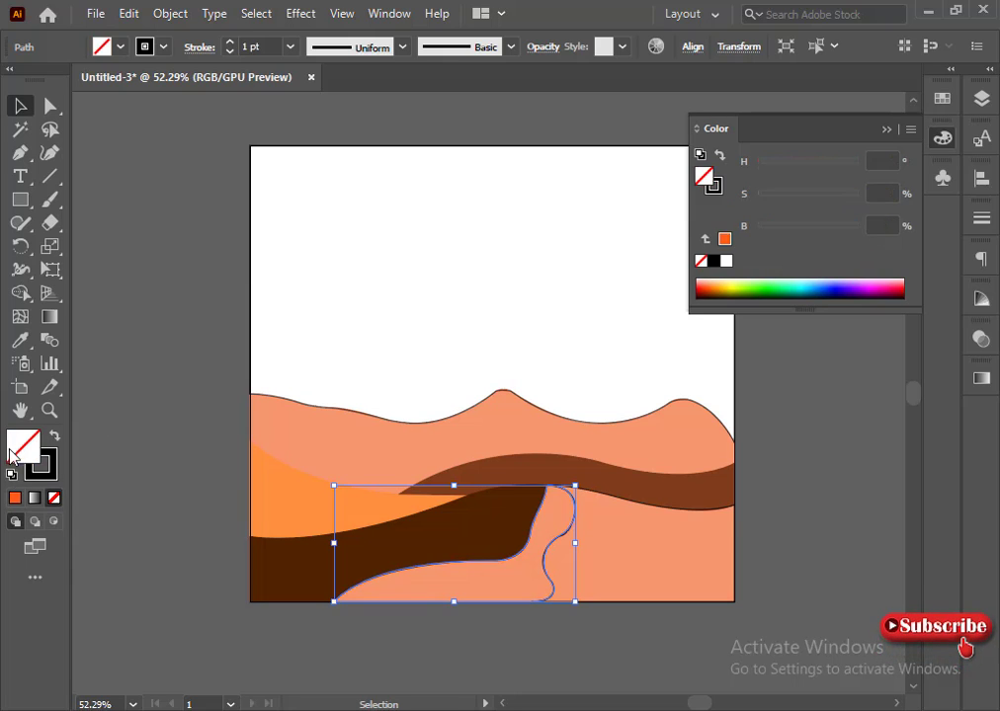
left_click(41, 474)
left_click(55, 496)
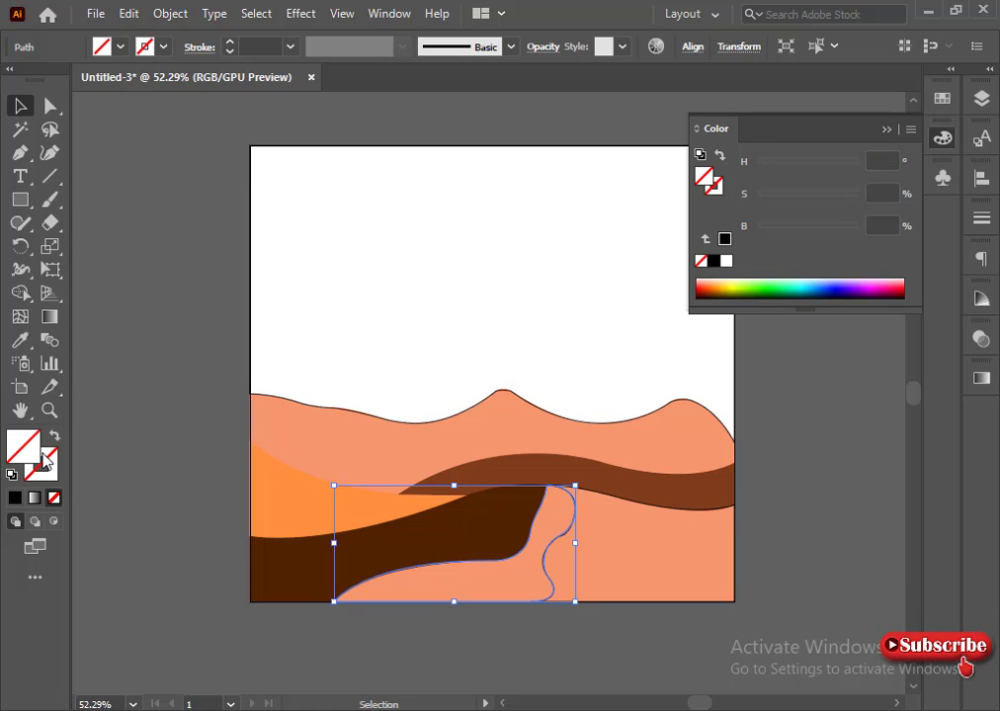
key("ctrl+z")
key("ctrl+z")
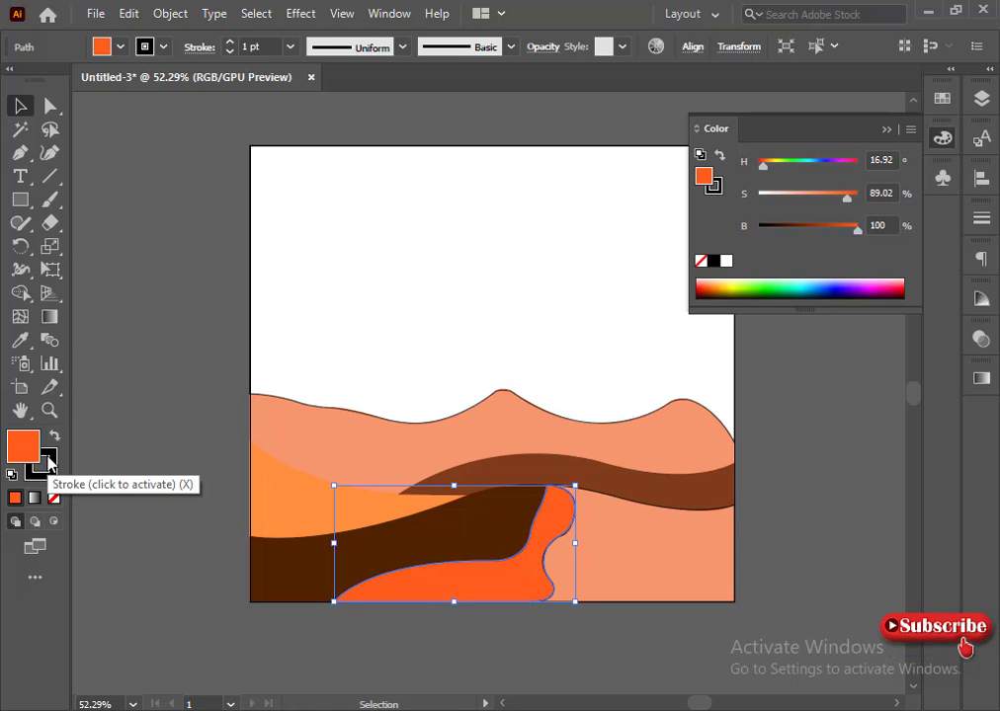
Remove the stroke from the orange road and make its fill active again.
left_click(48, 464)
left_click(55, 496)
left_click(25, 452)
Copy the road's orange onto the left band with the Eyedropper and lower its saturation to 72.94%.
left_click(287, 474)
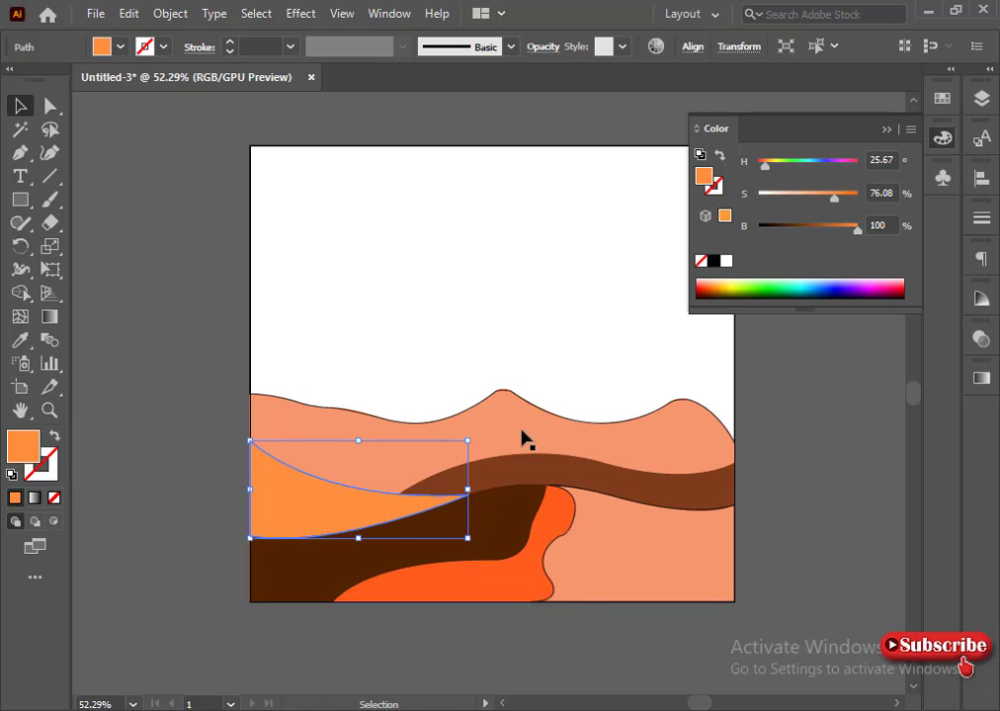
left_click(20, 339)
left_click(473, 592)
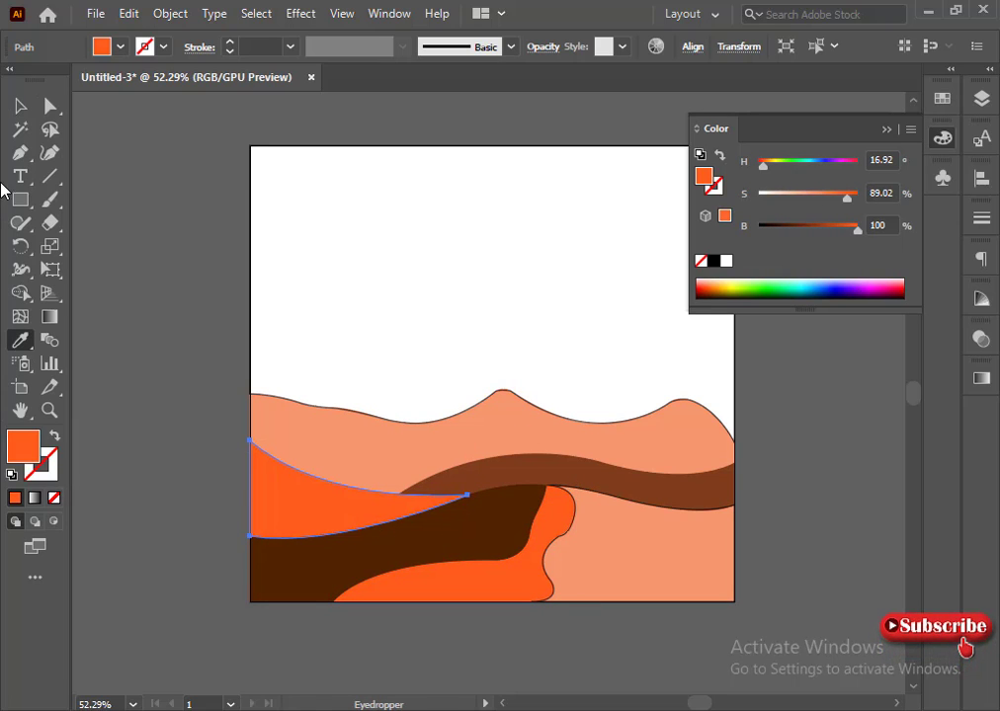
key("v")
left_click_drag(839, 197, 821, 199)
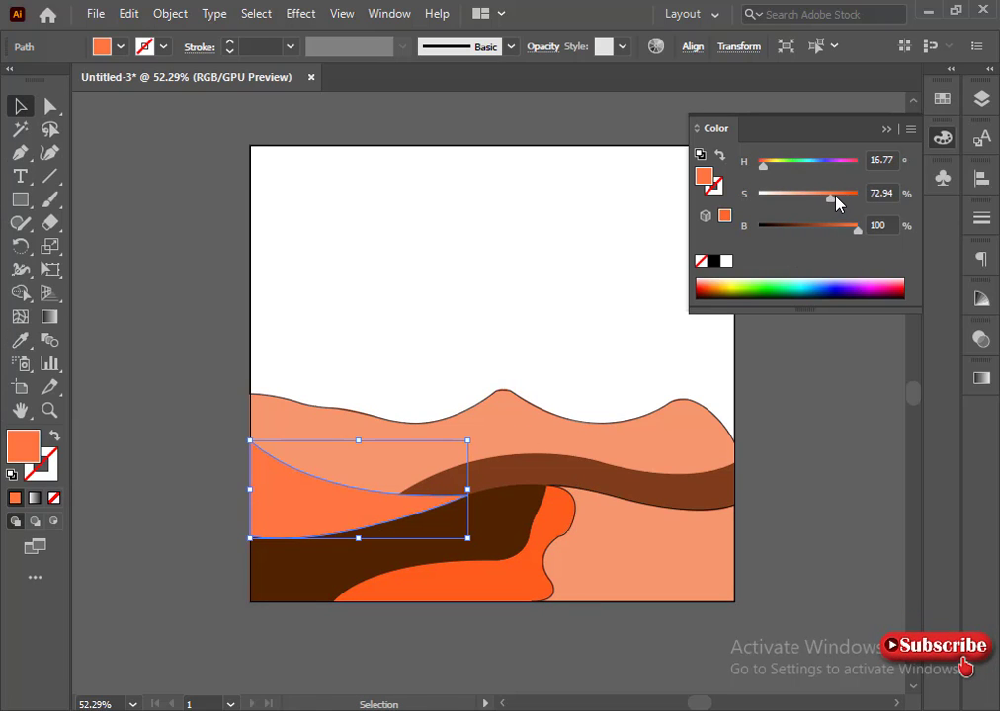
Switch the sliders to CMYK, set the left band's fill to 56% magenta and 88% yellow, and deselect it.
left_click(909, 128)
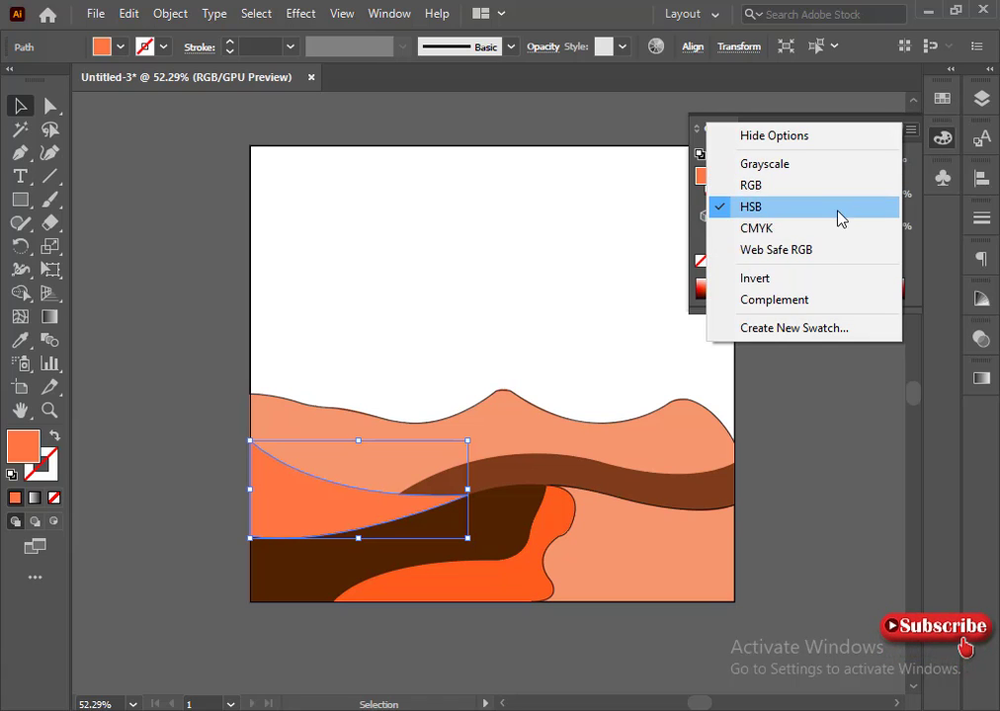
left_click(835, 230)
mouse_move(823, 189)
left_mouse_down()
mouse_move(802, 192)
mouse_move(849, 215)
mouse_move(803, 187)
mouse_move(814, 185)
left_mouse_up()
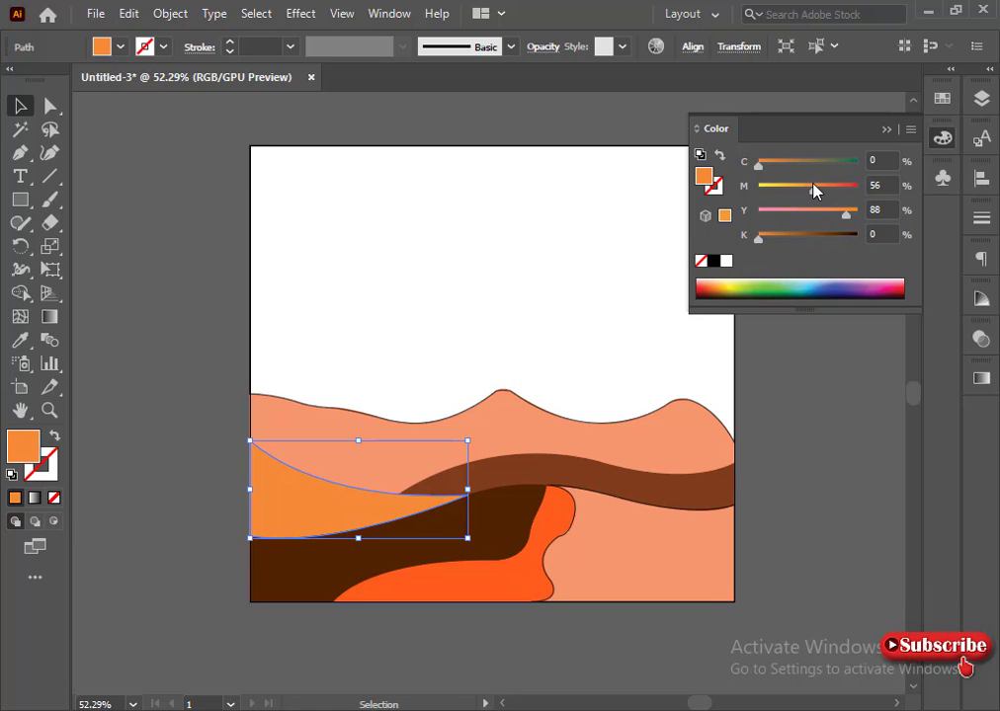
left_click(862, 529)
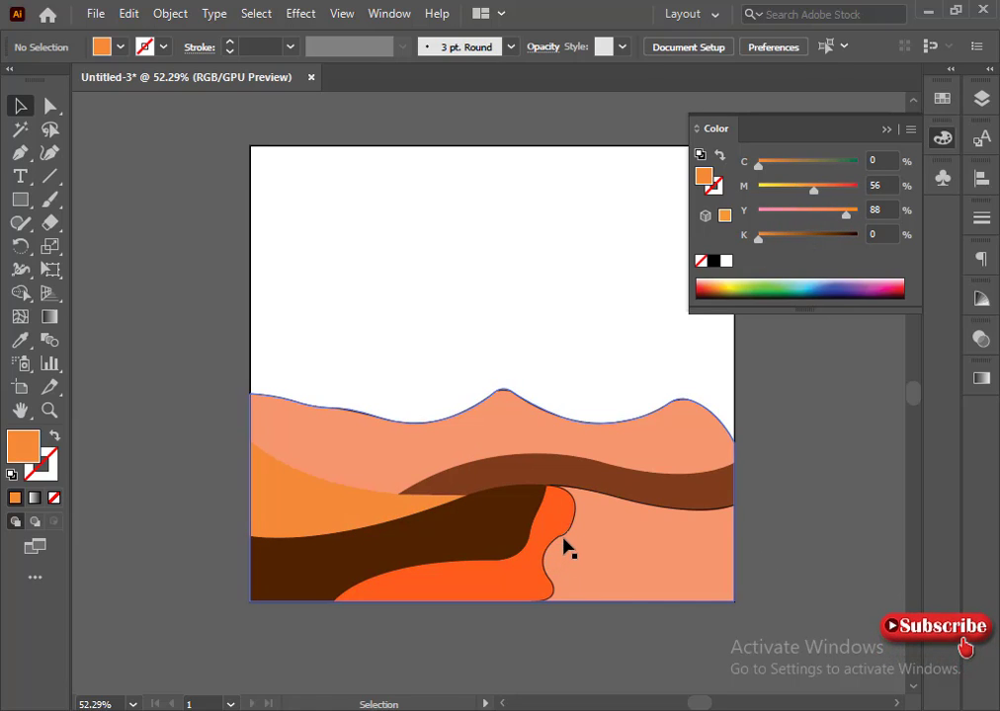
Try to reshape the road's right edge by adjusting its middle anchor with the Direct Selection tool, then undo.
left_click(565, 546)
left_click(49, 105)
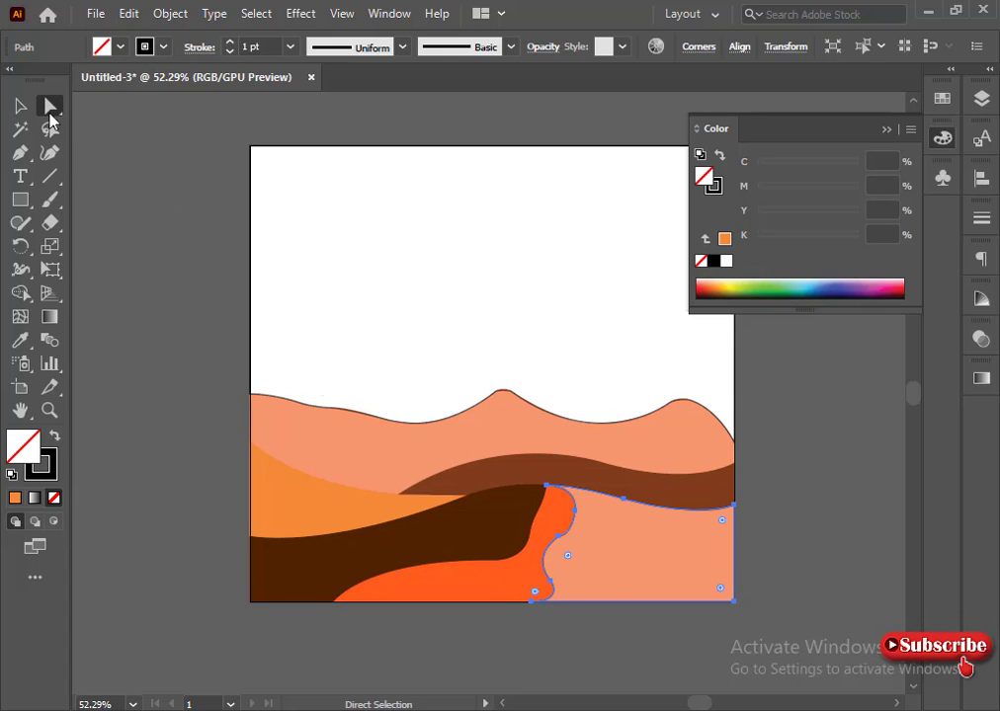
left_click(559, 537)
left_click(558, 539)
left_click_drag(565, 551, 569, 559)
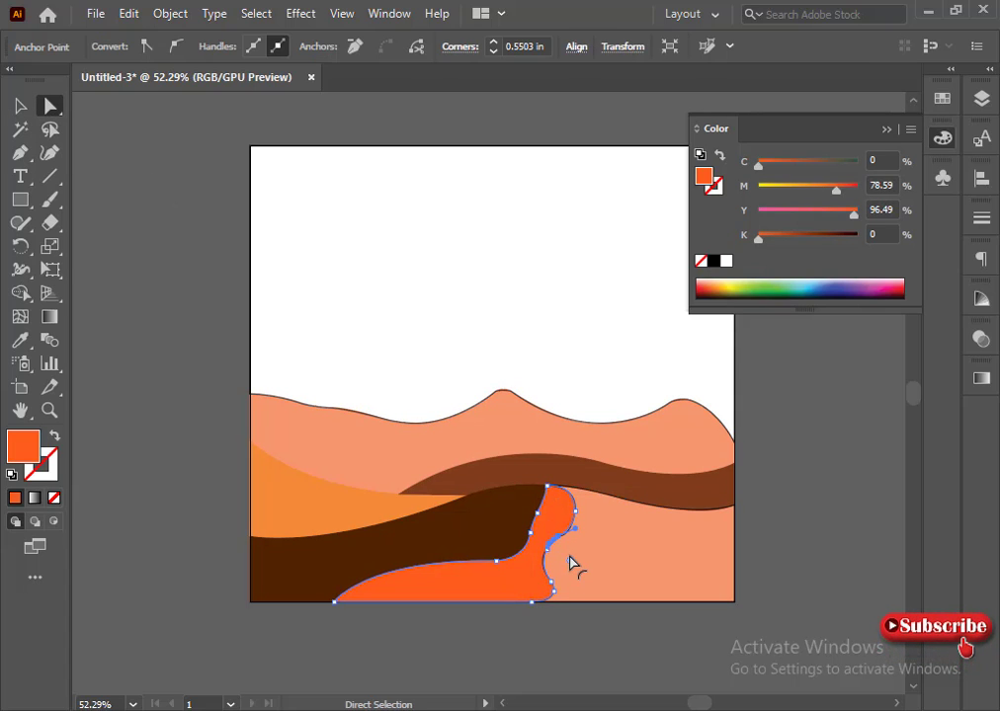
key("ctrl+z")
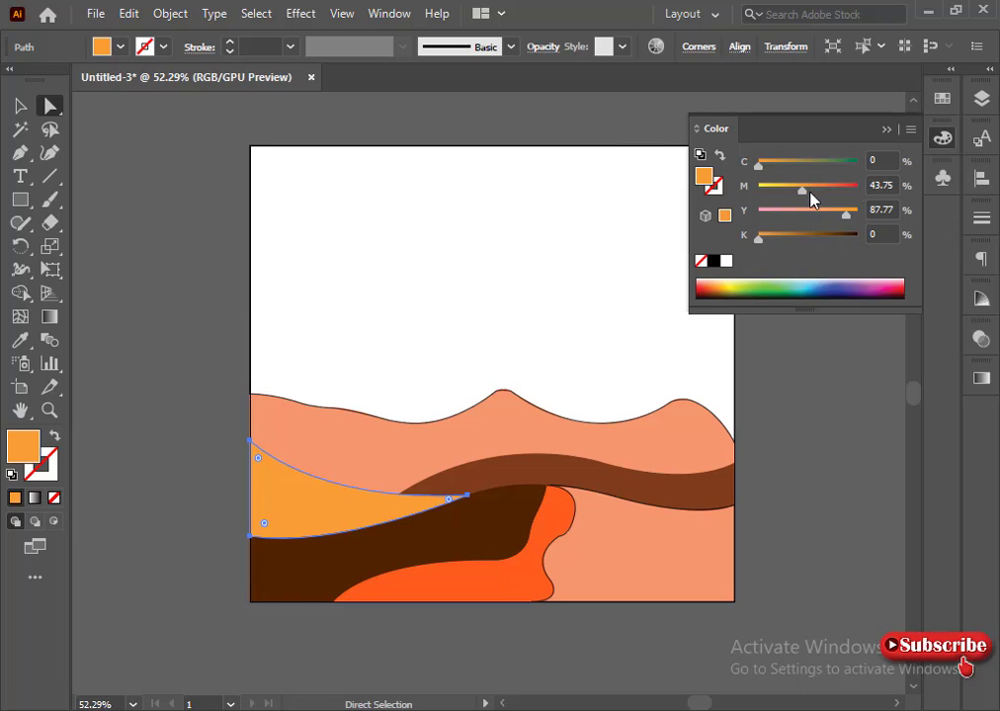
Set the left band's fill to 60% magenta and 94% yellow, and deselect it.
left_click(809, 188)
mouse_move(845, 212)
left_mouse_down()
mouse_move(872, 217)
mouse_move(852, 214)
left_mouse_up()
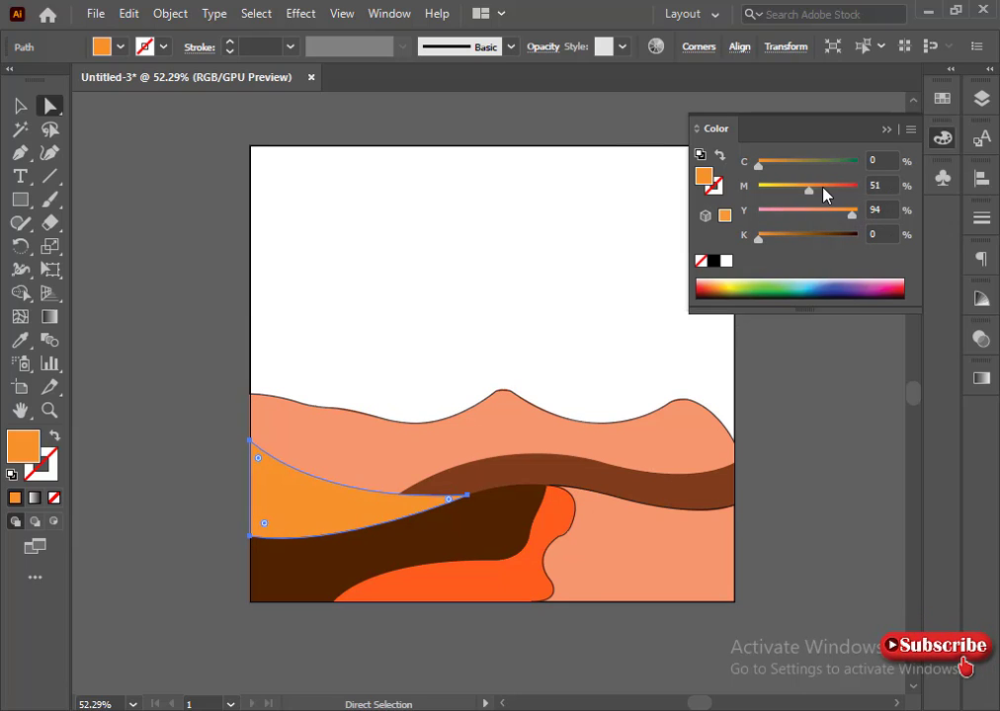
left_click(819, 190)
left_click(778, 511)
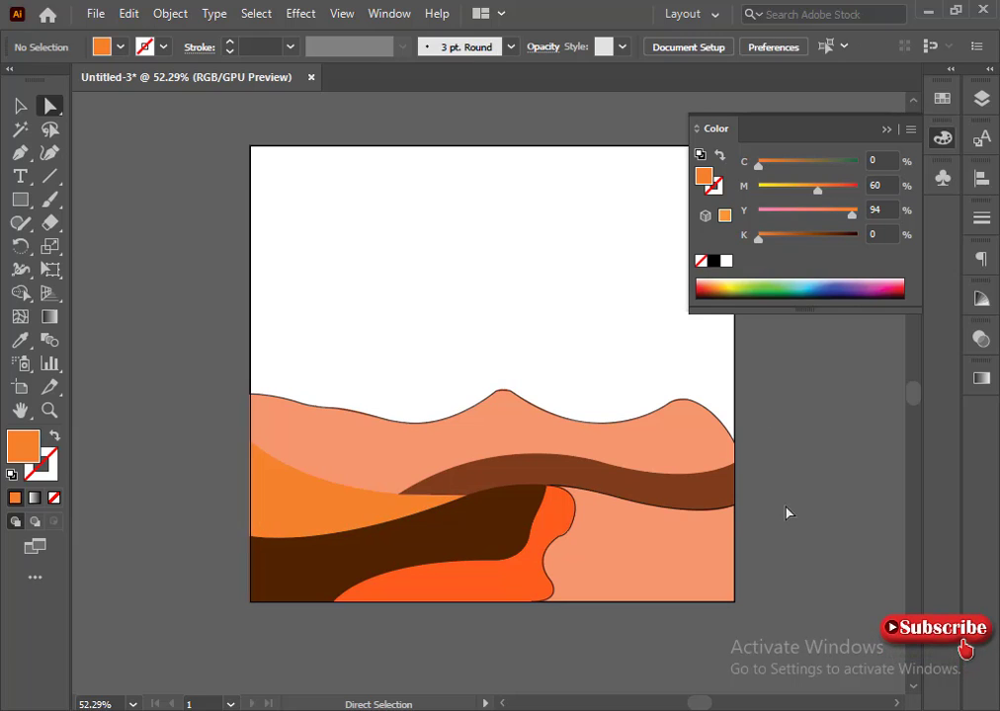
Reshape the right ground's curved edge along the road by adjusting its middle anchors with the Direct Selection tool.
left_click(599, 581)
left_click(576, 533)
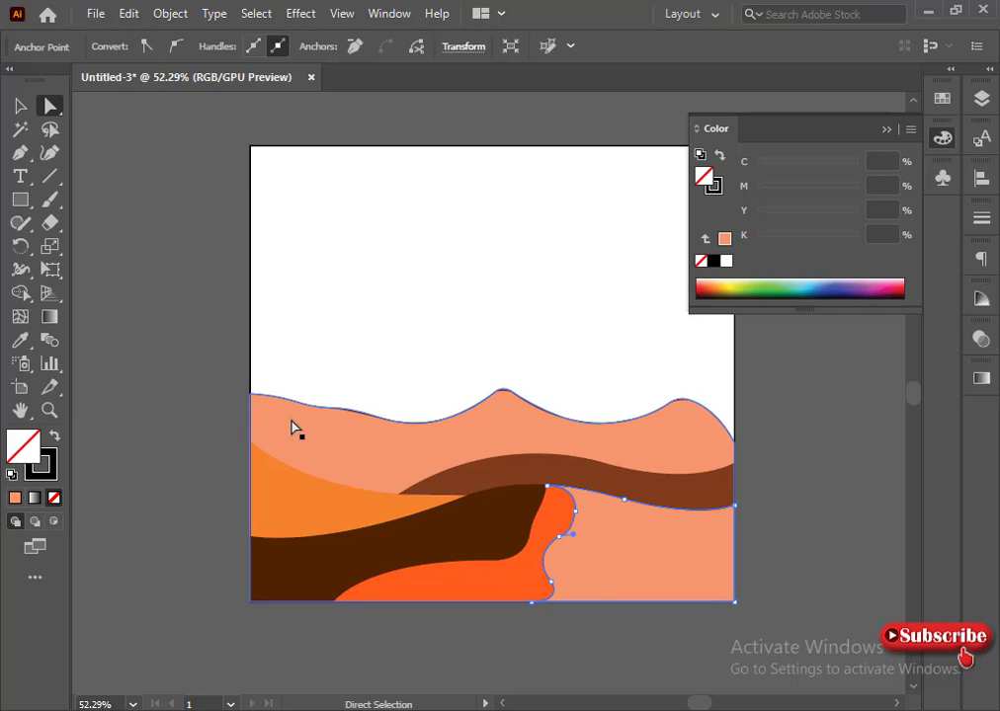
left_click(559, 537)
left_click_drag(564, 553, 570, 561)
left_click(575, 511)
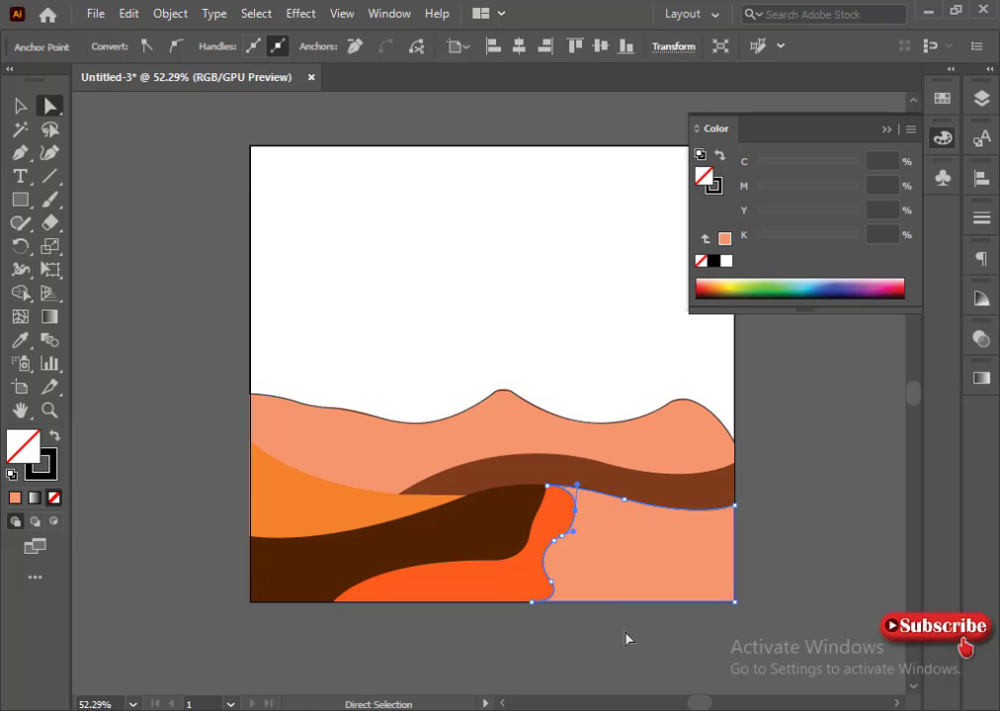
left_click(628, 639)
Copy the left band's orange onto the right ground with the Eyedropper, set its magenta to 69%, and deselect it.
left_click(20, 105)
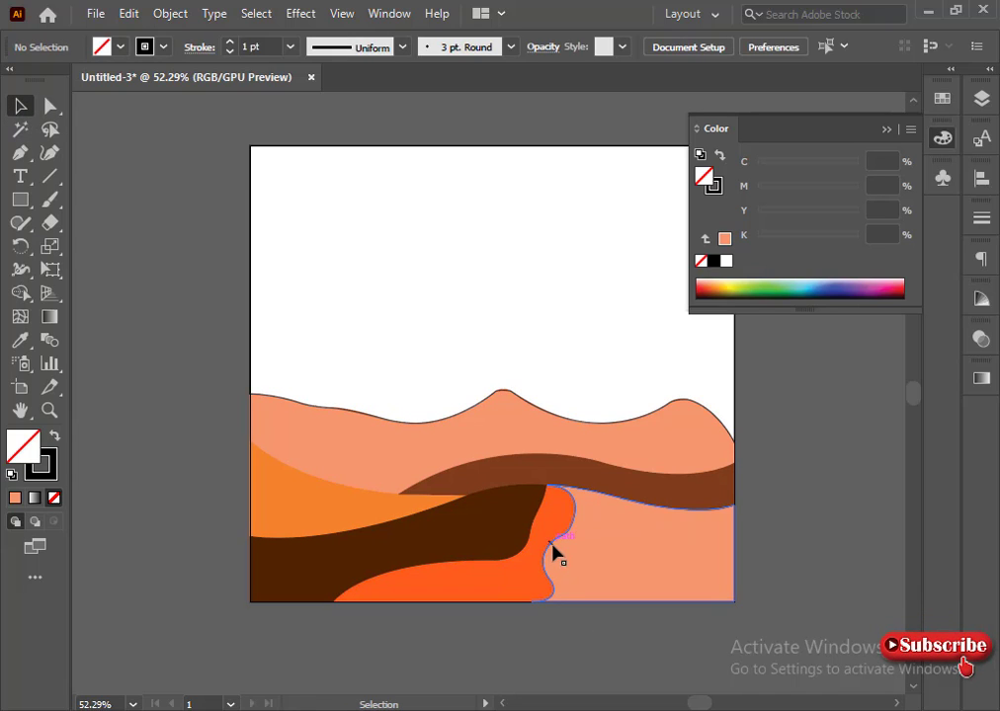
left_click(555, 559)
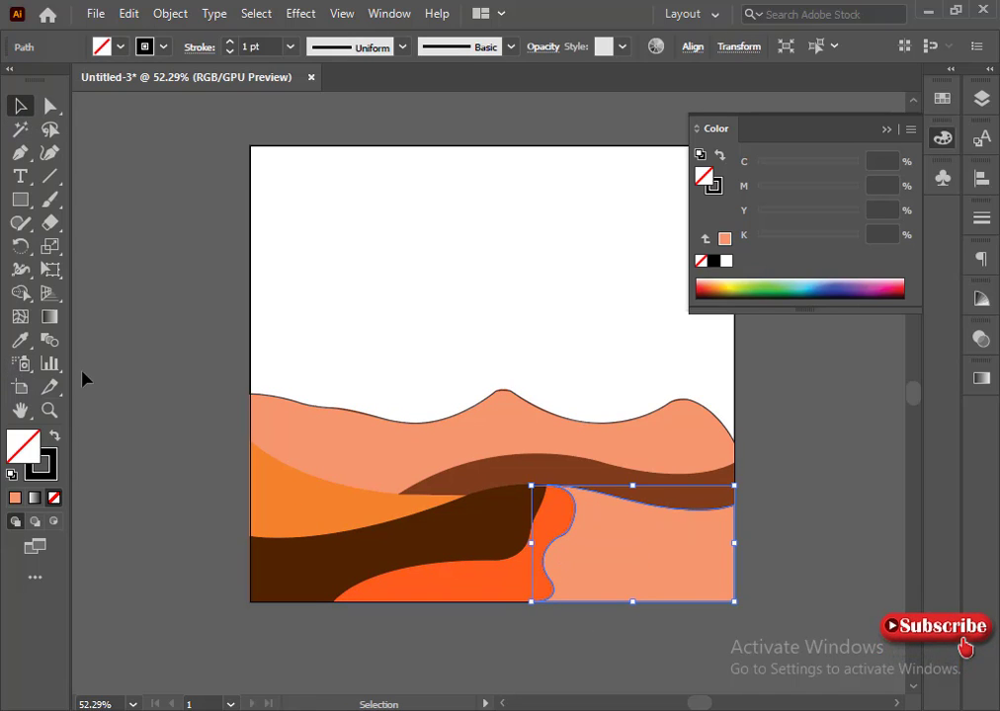
left_click(20, 340)
left_click(323, 506)
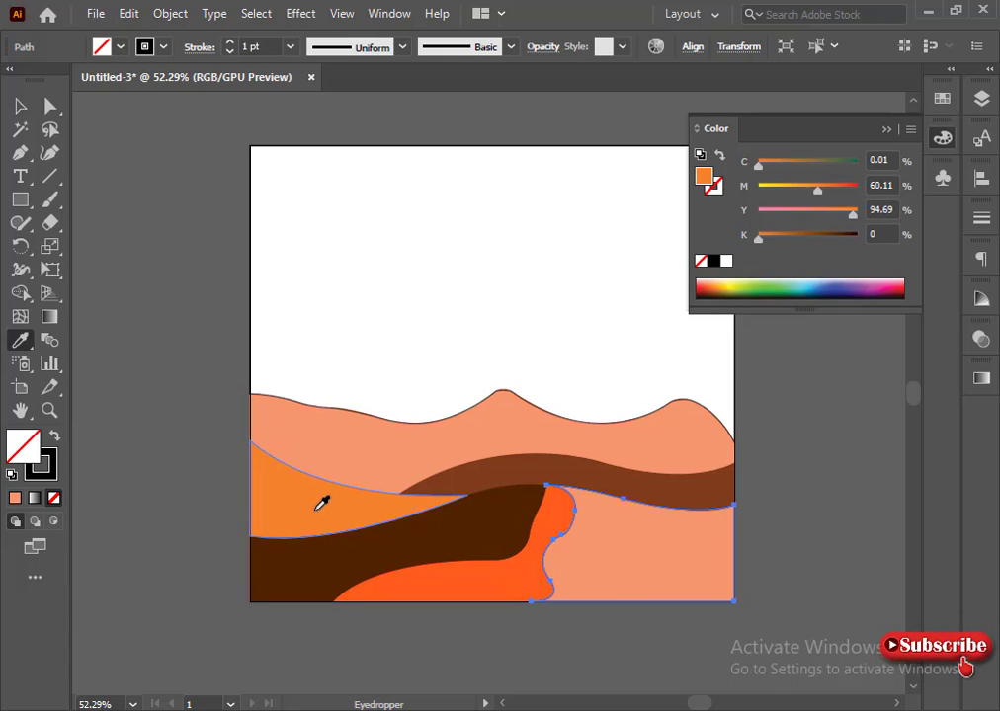
left_click_drag(819, 192, 826, 194)
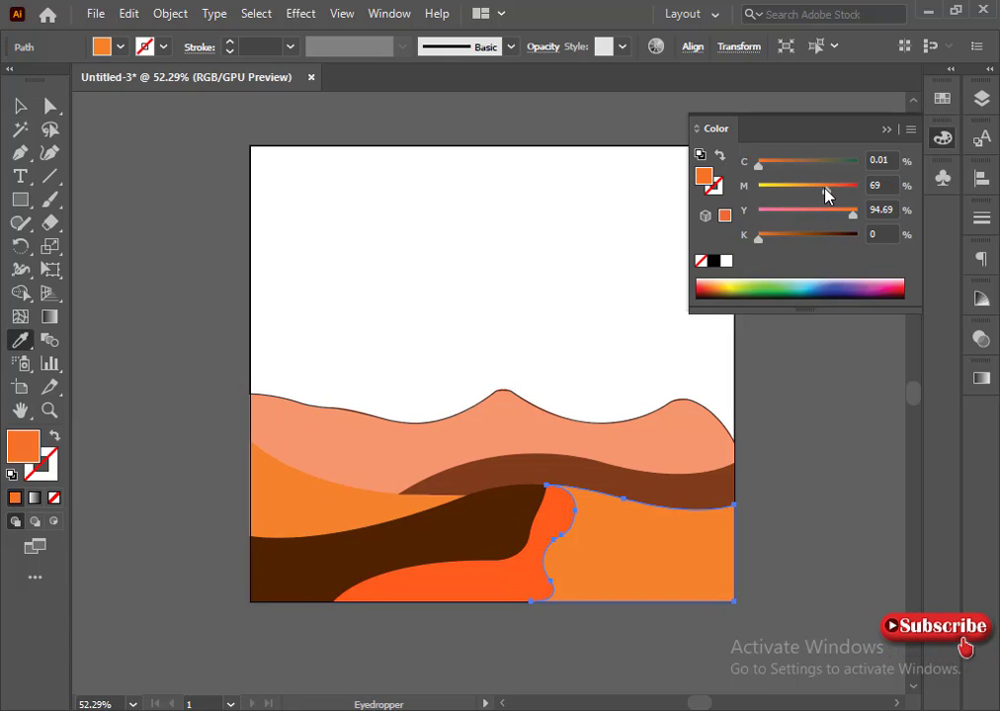
left_click(20, 107)
left_click(117, 316)
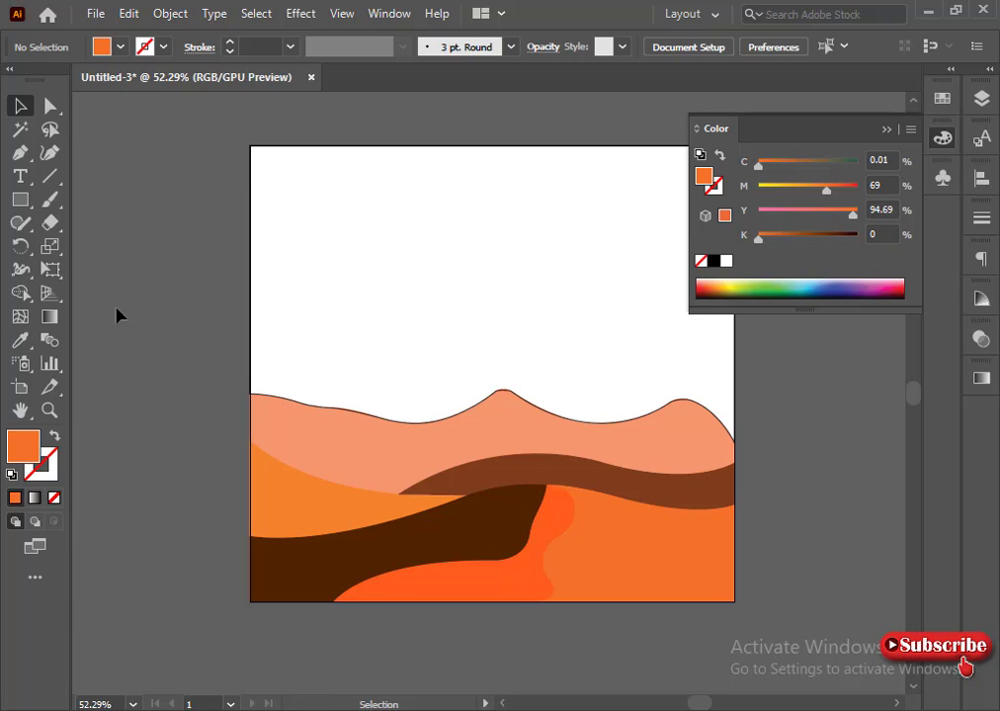
Fill the sky shape with a light blue of 45% cyan, 18% magenta, 0% yellow and 0% black.
left_click(251, 287)
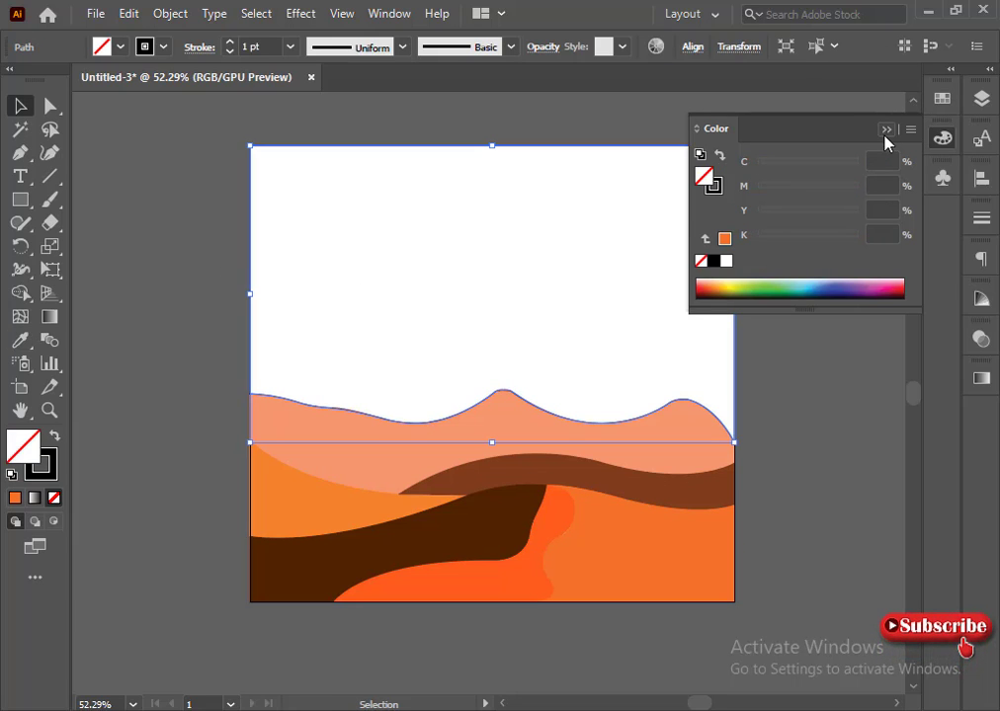
left_click(816, 282)
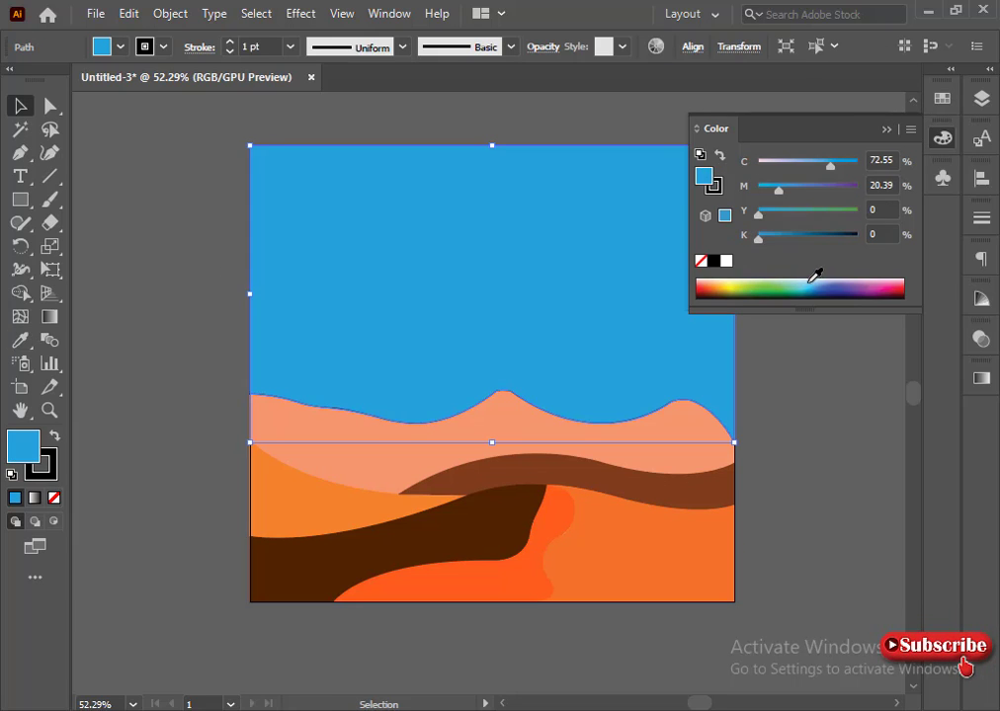
left_click_drag(782, 182, 714, 196)
mouse_move(830, 166)
left_mouse_down()
mouse_move(841, 167)
mouse_move(816, 166)
left_mouse_up()
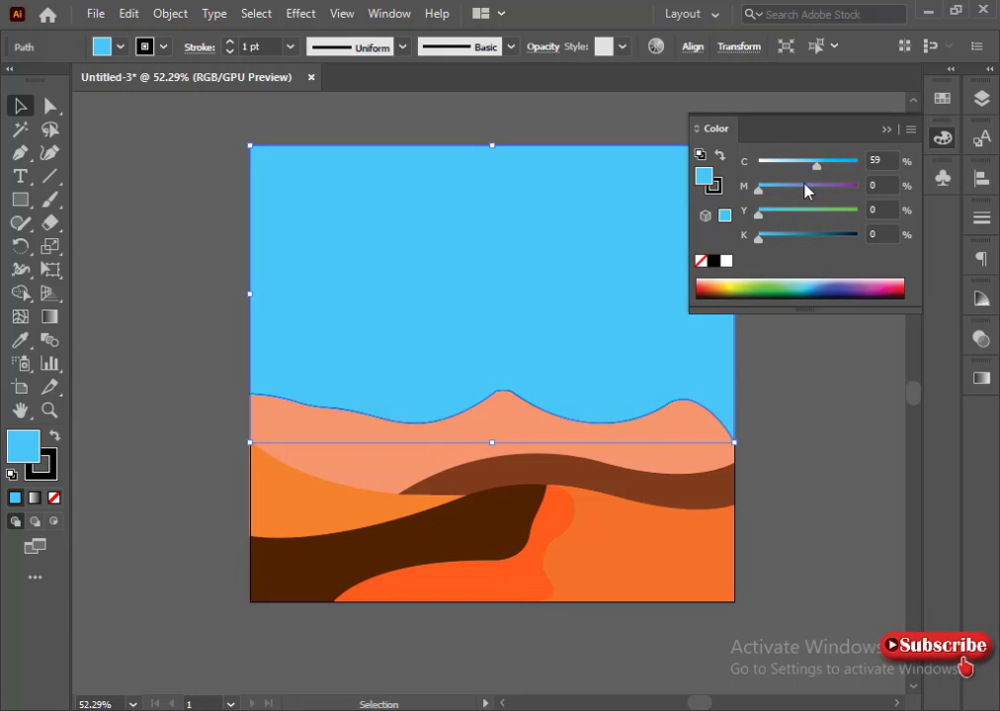
left_click(799, 190)
left_click_drag(816, 173, 787, 190)
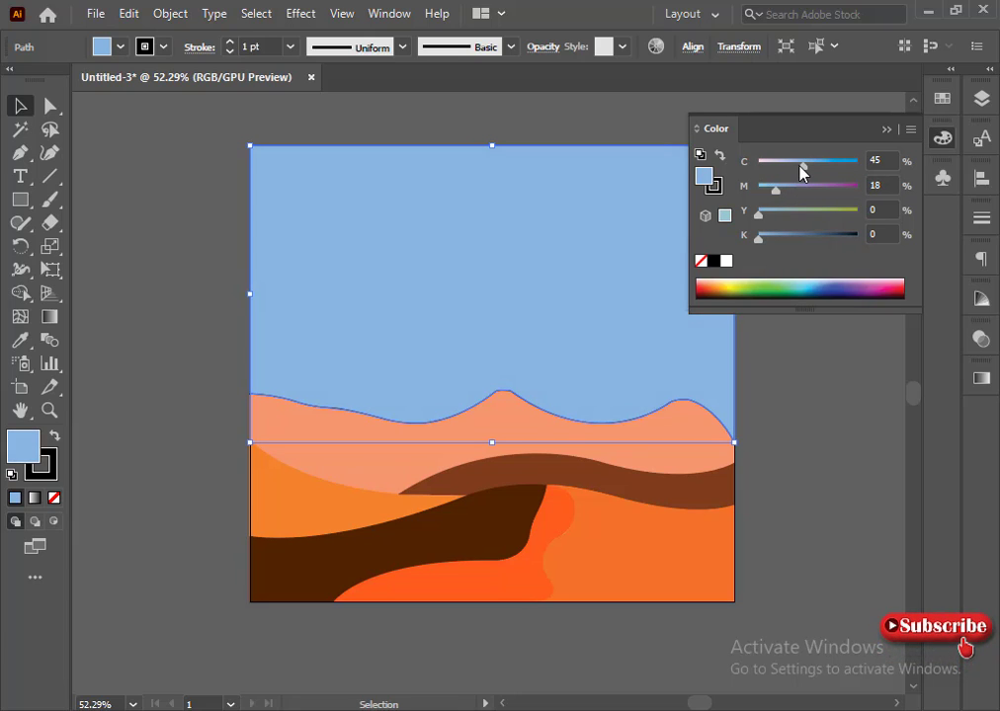
Remove the sky's stroke, send the sky to the back of the artwork, and deselect it.
left_click(44, 464)
left_click(54, 498)
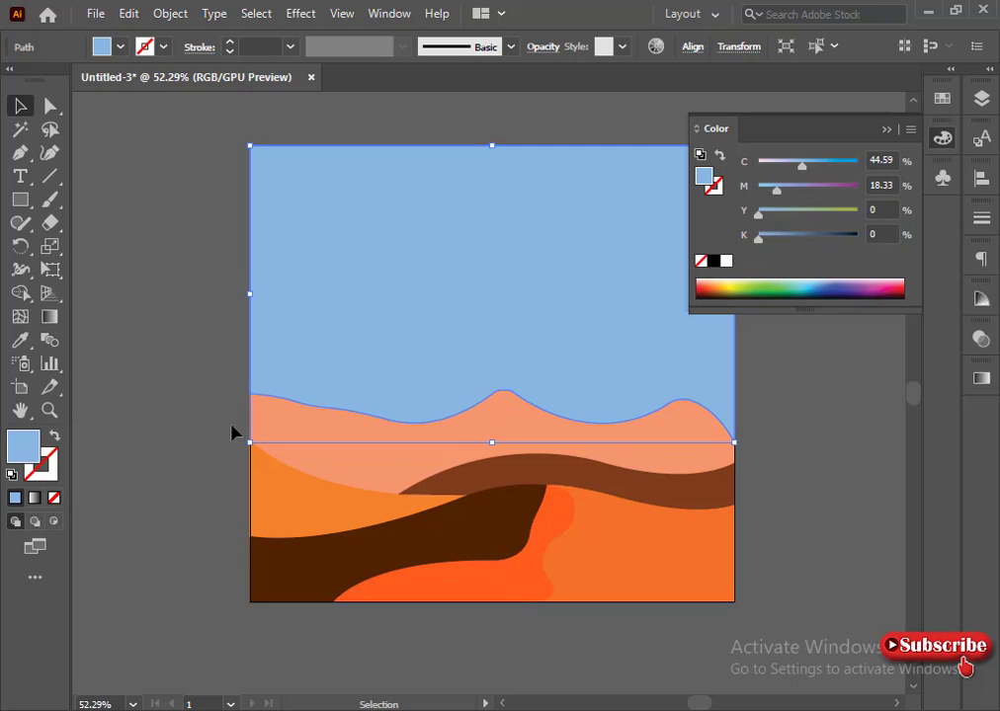
right_click(448, 408)
mouse_move(503, 611)
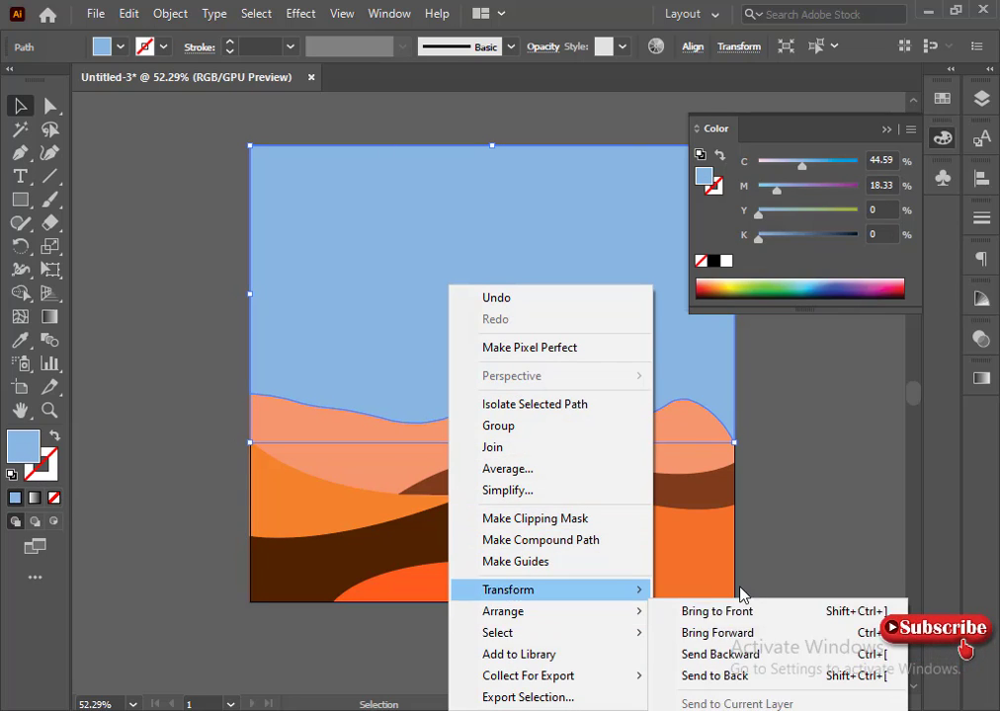
left_click(729, 671)
left_click(792, 495)
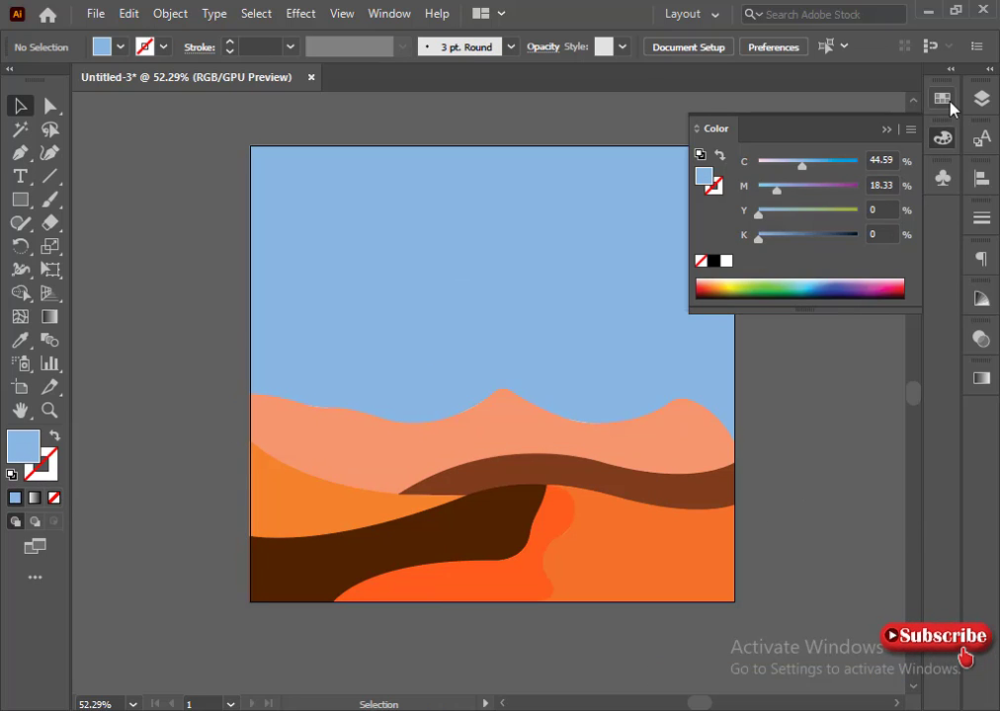
Refine the right ground's upper bend beside the road by adjusting the curve handle with the Direct Selection tool.
left_click(885, 128)
left_click(590, 535)
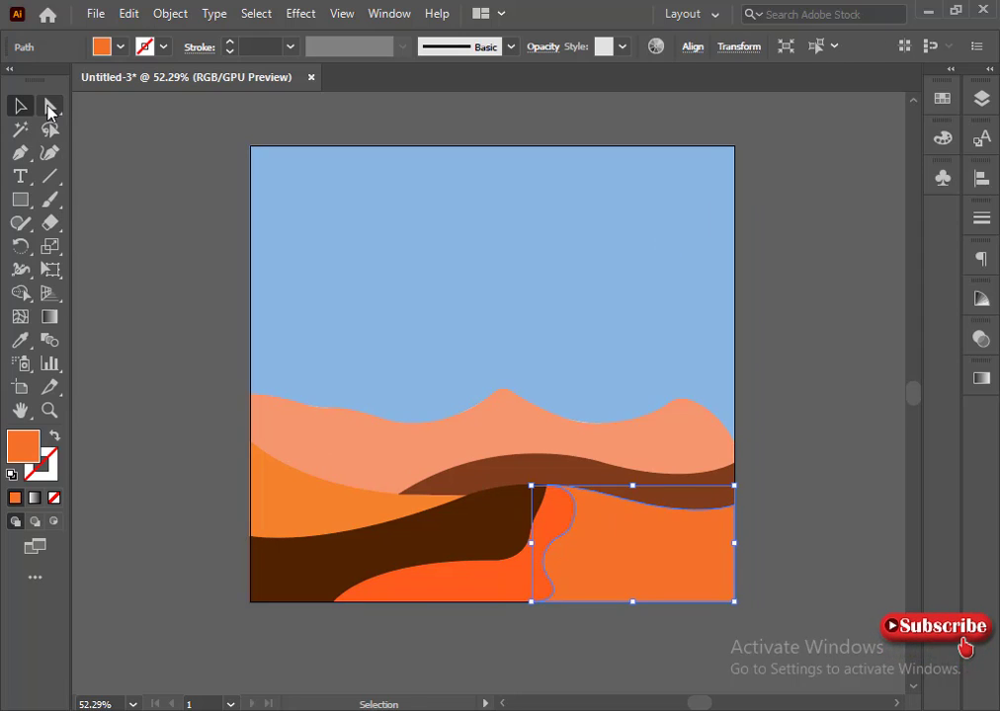
left_click(50, 106)
left_click(573, 530)
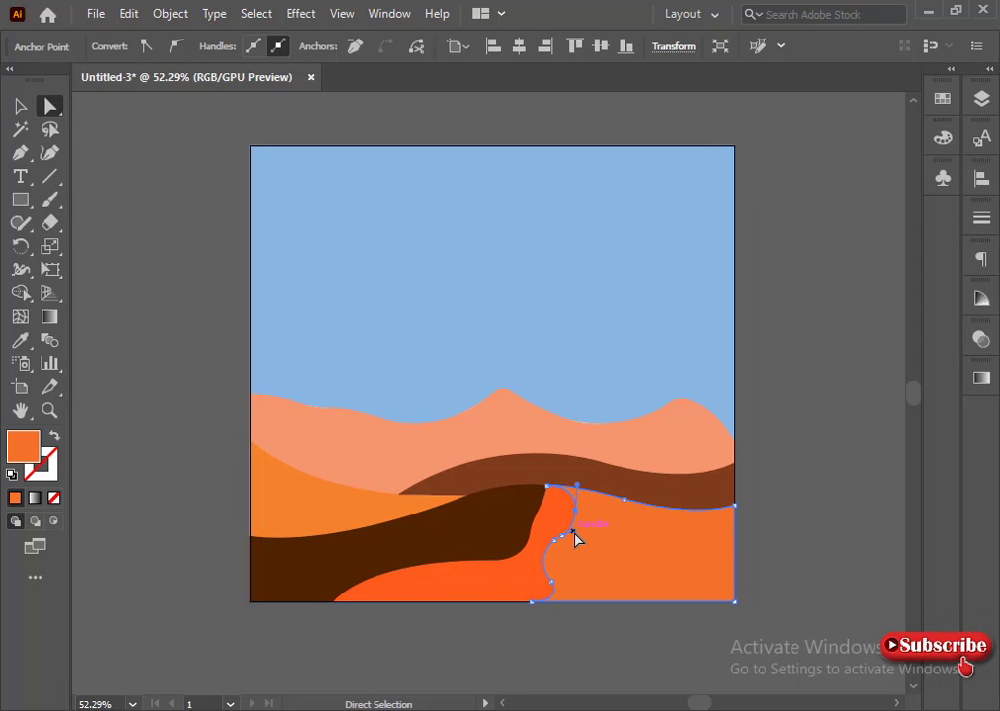
left_click_drag(573, 533, 574, 526)
left_click(600, 650)
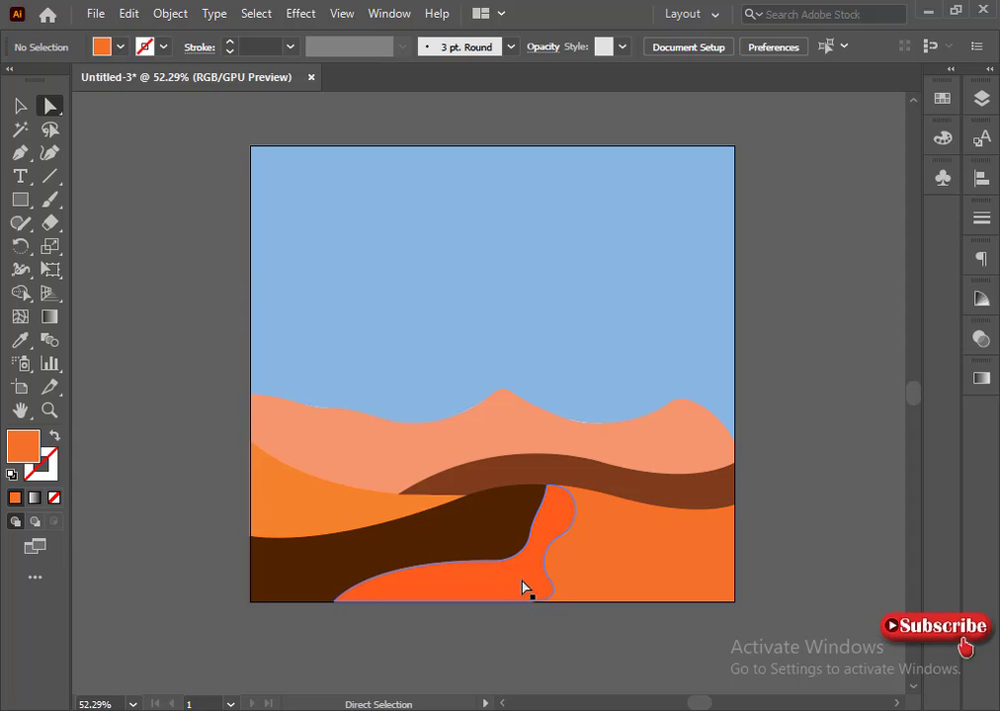
left_click(576, 519)
left_click(576, 511)
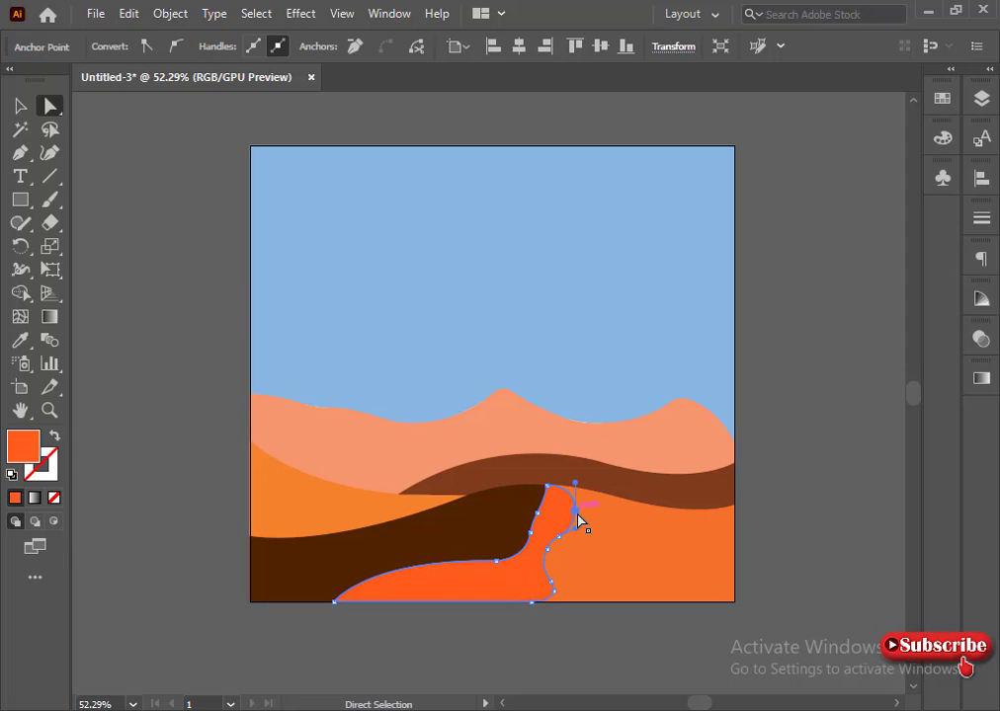
left_click(608, 649)
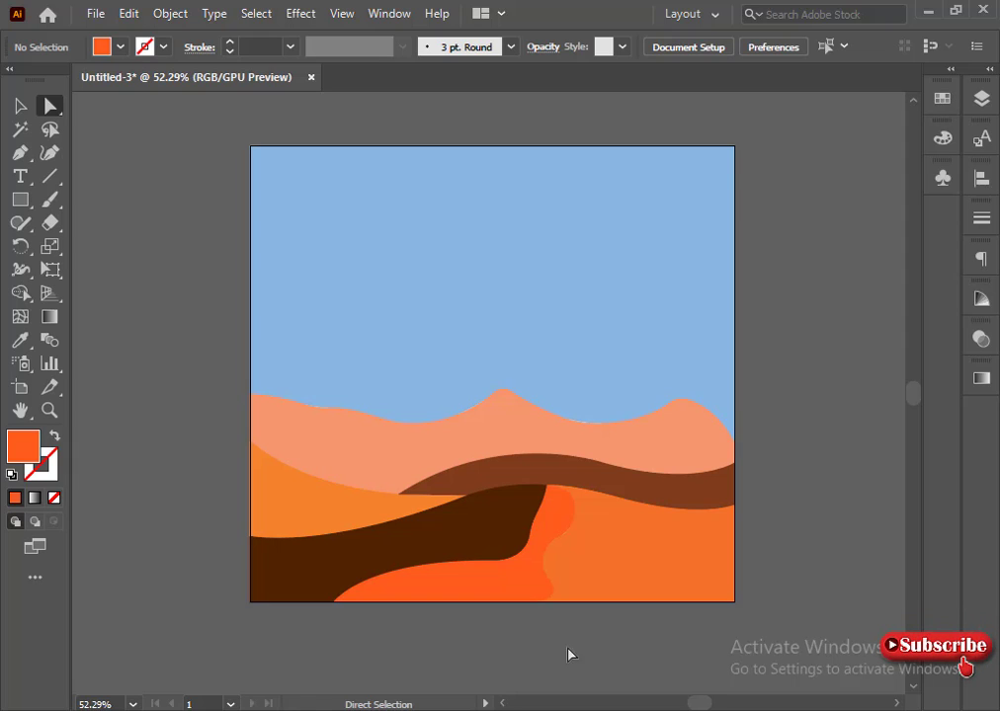
Draw a tall sun ellipse over the right side of the hills and fill it with 0% magenta and 72% yellow.
left_click_drag(20, 200, 94, 246)
left_click_drag(547, 281, 693, 461)
key("v")
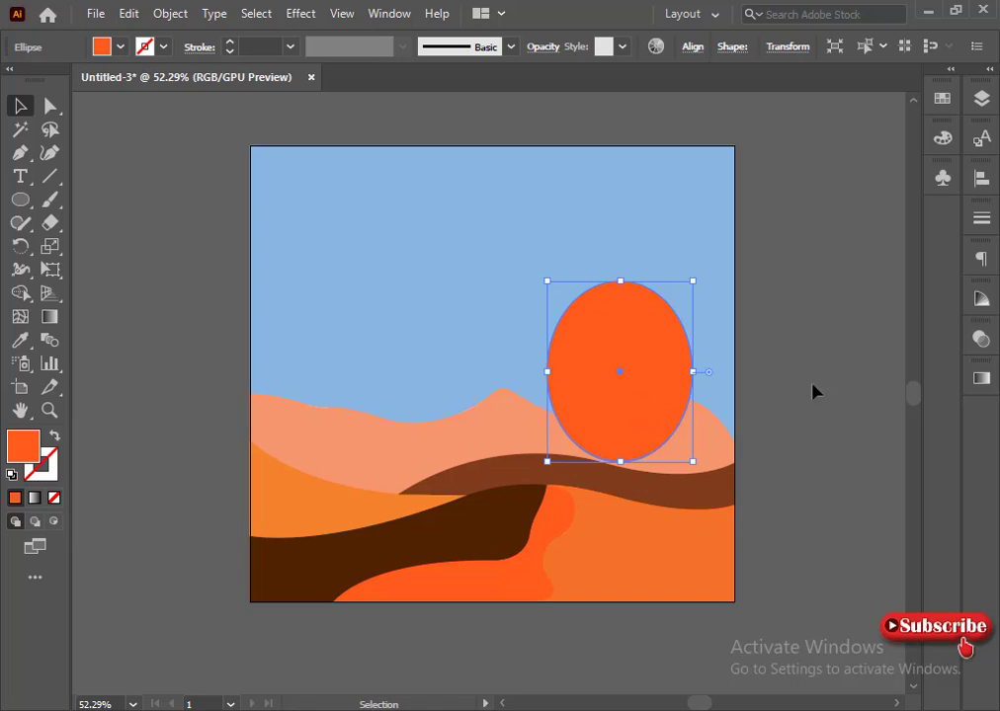
left_click(941, 138)
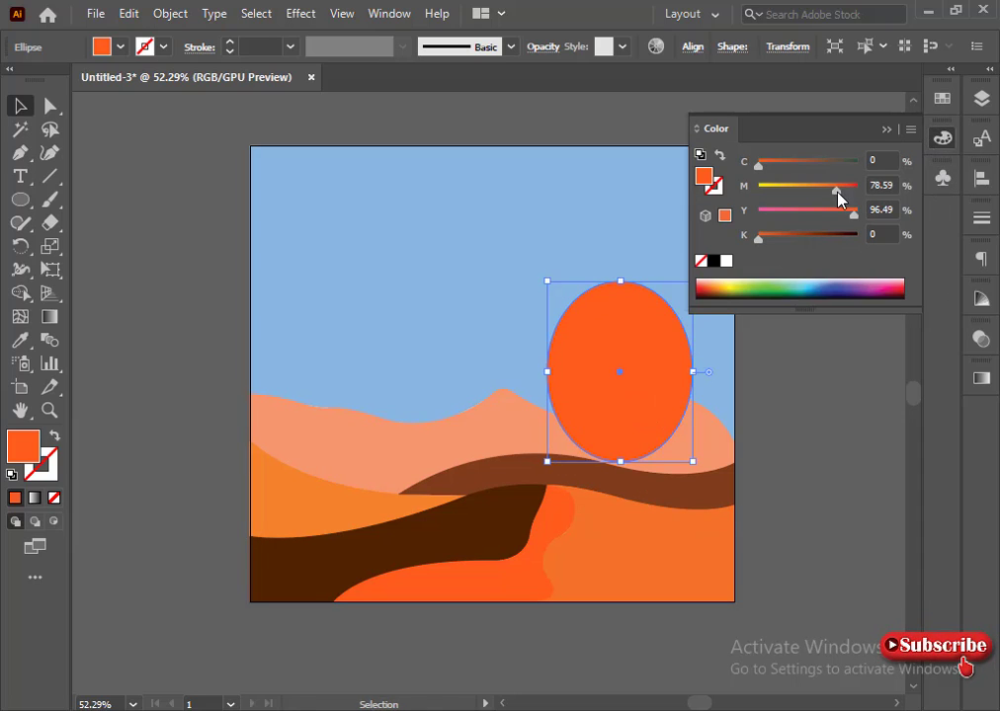
left_click_drag(838, 194, 757, 188)
left_click_drag(841, 216, 828, 216)
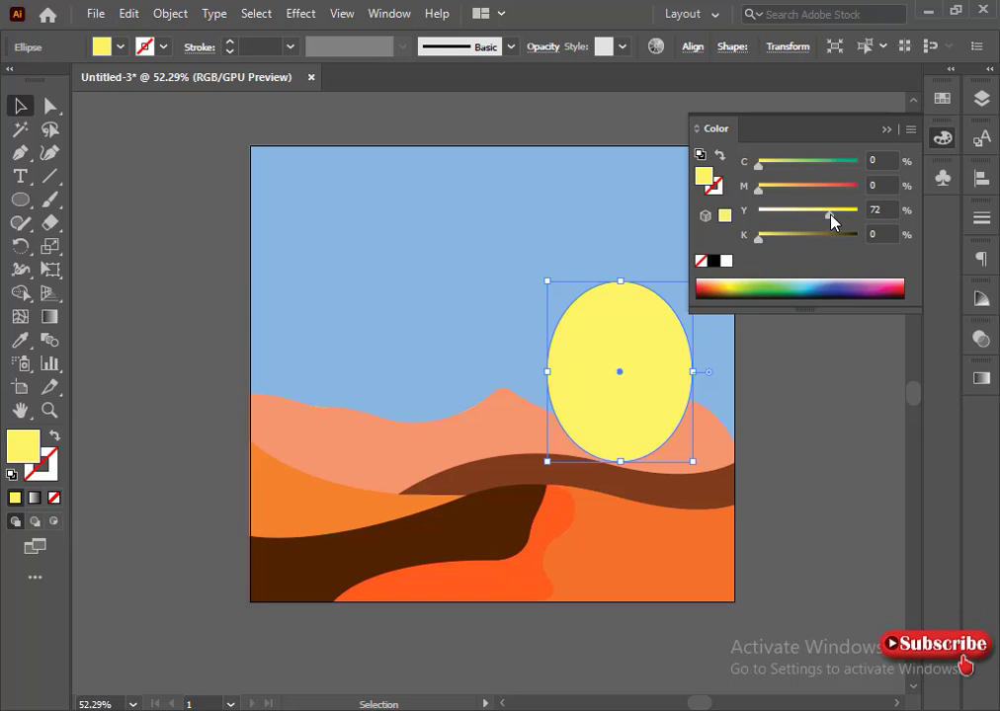
Move the sun slightly up and left, and send it backward two levels.
left_click_drag(640, 405, 613, 379)
right_click(613, 380)
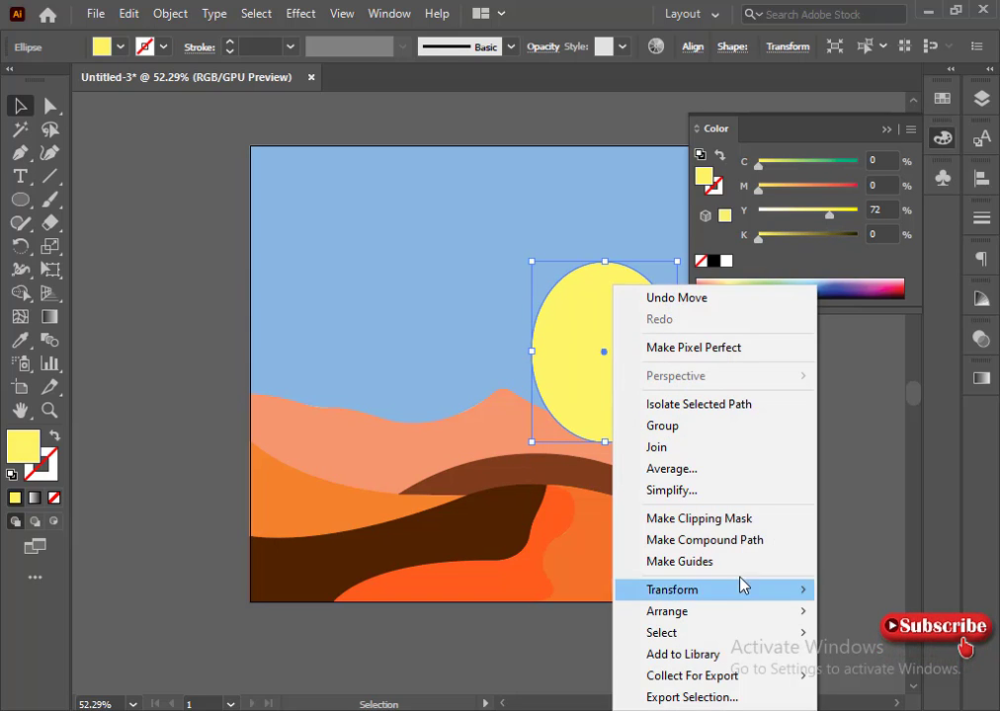
mouse_move(798, 614)
left_click(487, 655)
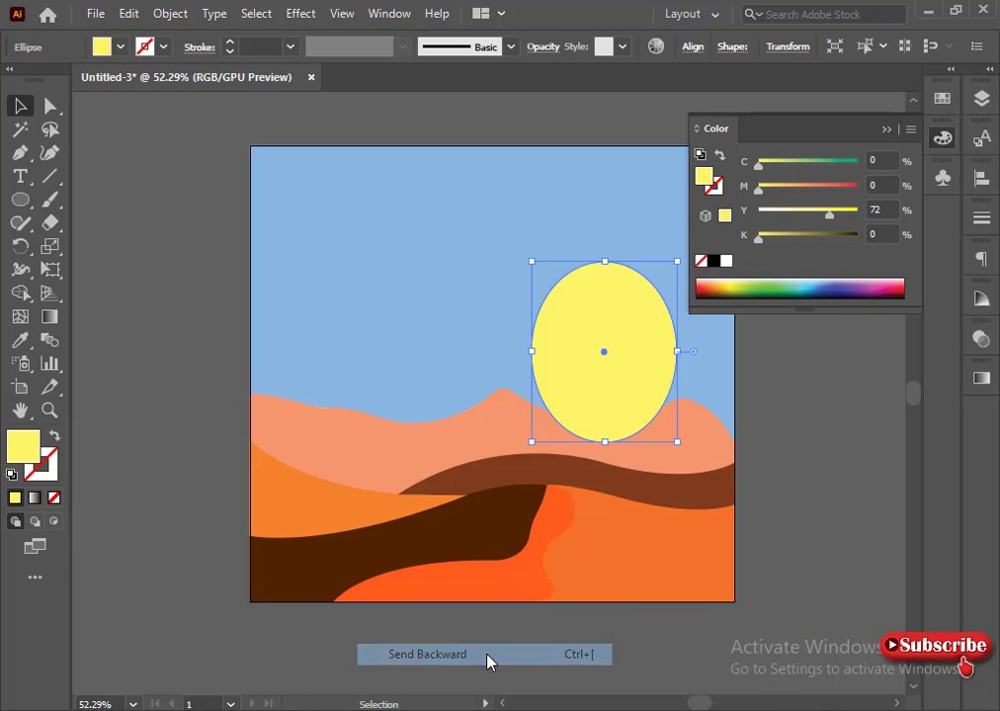
right_click(569, 457)
mouse_move(678, 617)
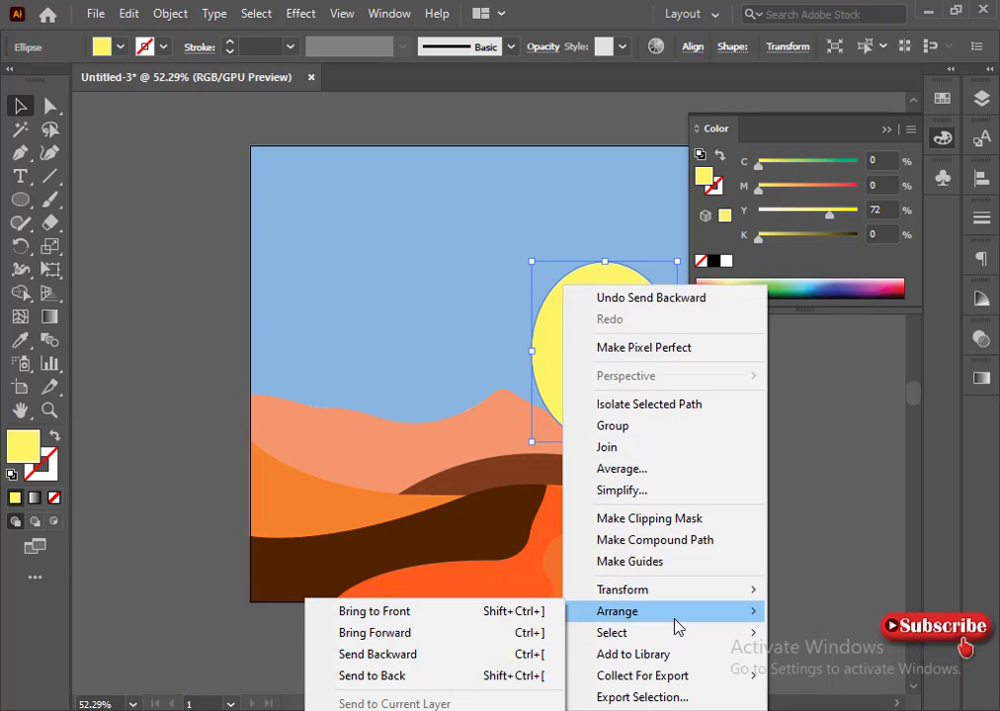
left_click(446, 654)
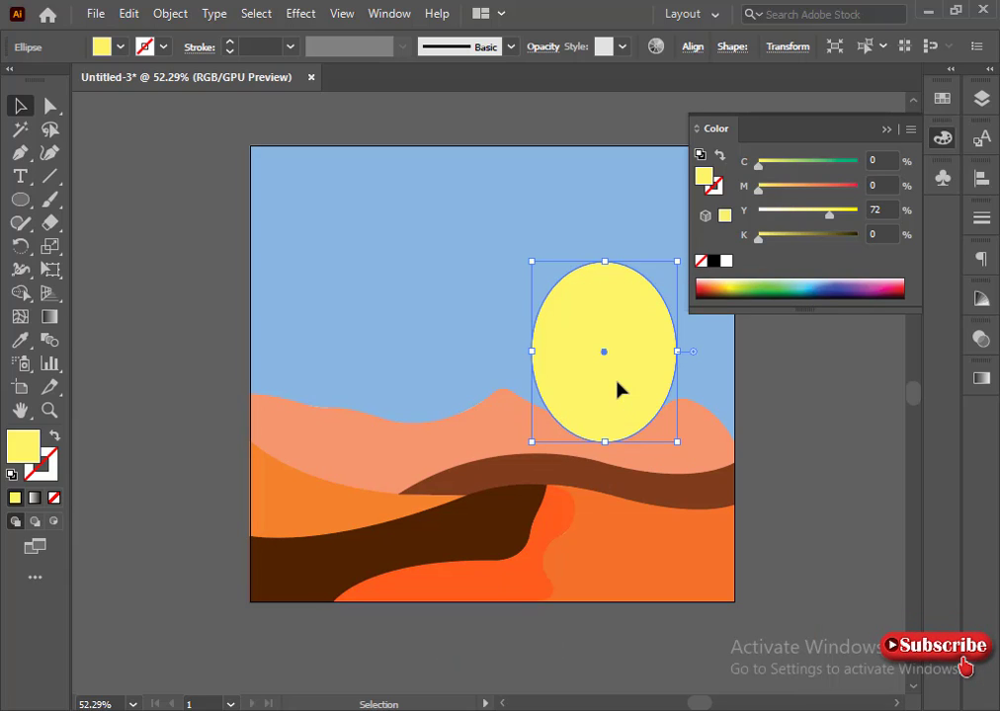
Shift the sun a little further left and send it backward one more level.
left_click_drag(625, 393, 603, 380)
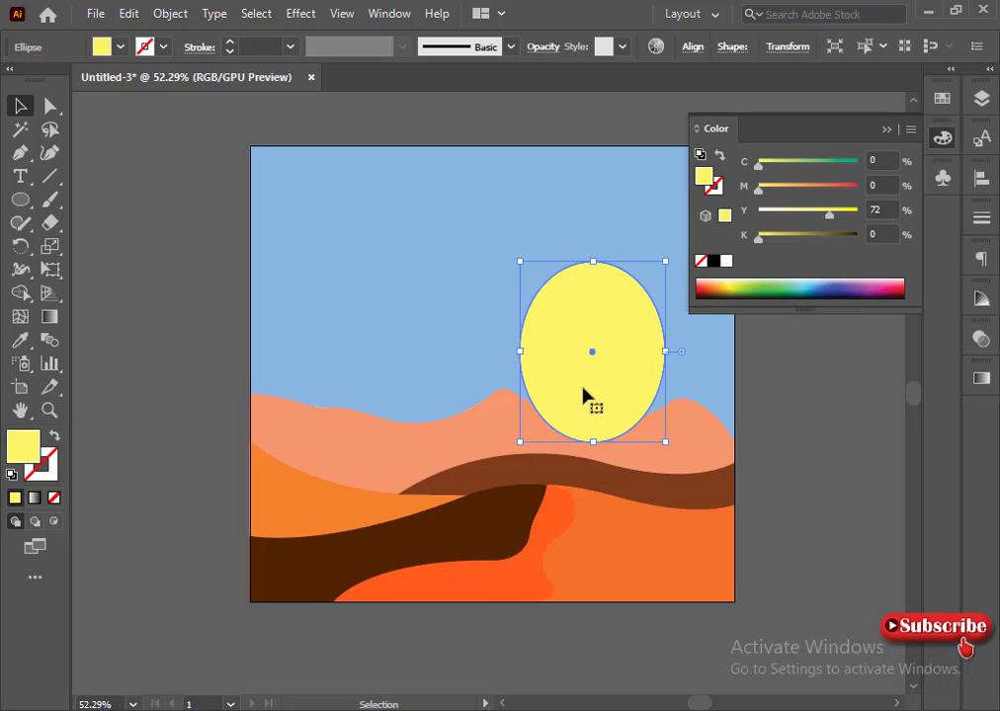
right_click(584, 395)
mouse_move(682, 612)
left_click(518, 653)
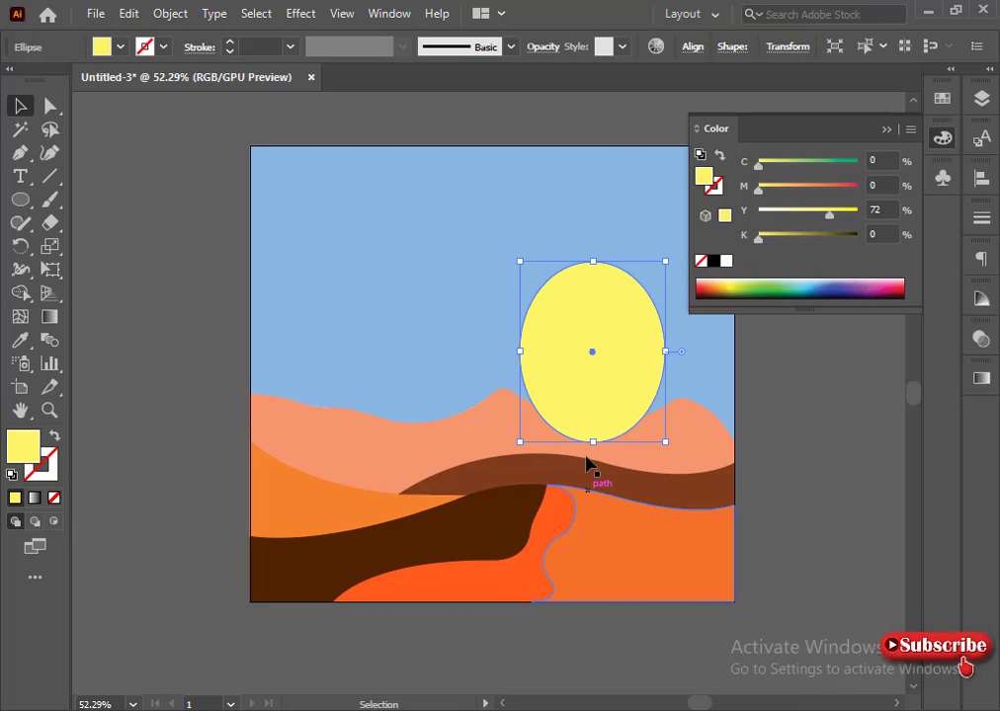
Send the sun to the back and bring it forward one level, placing it between the sky and the hills.
right_click(607, 435)
left_click(564, 677)
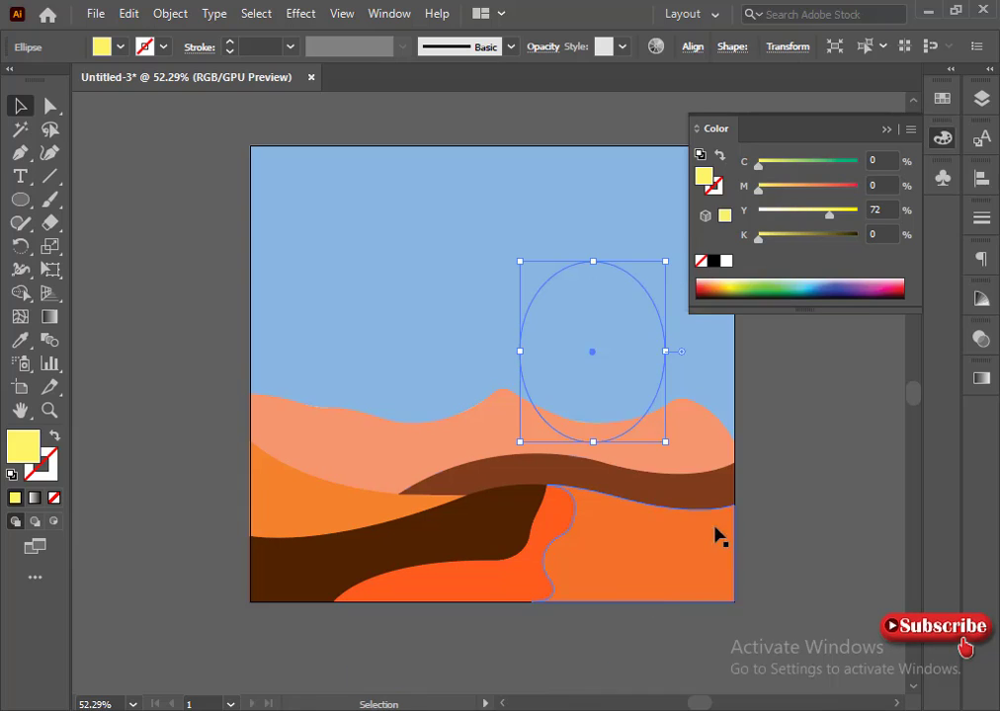
right_click(640, 380)
mouse_move(644, 614)
left_click(582, 634)
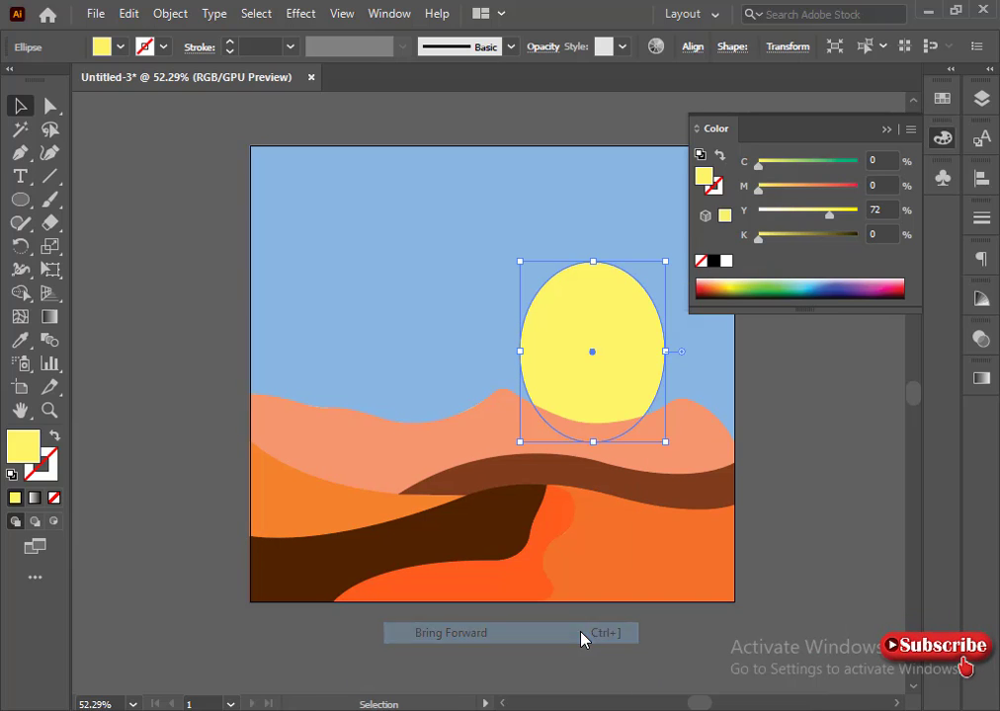
Nudge the sun vertically to sit slightly higher behind the hills, collapse the color controls, and deselect it.
left_click(589, 647)
left_click(571, 354)
key("Down")
key("Down")
key("Down")
key("Down")
key("Down")
key("Down")
key("Down")
key("Down")
key("Down")
key("Down")
key("Down")
key("Down")
key("Down")
key("Down")
key("Down")
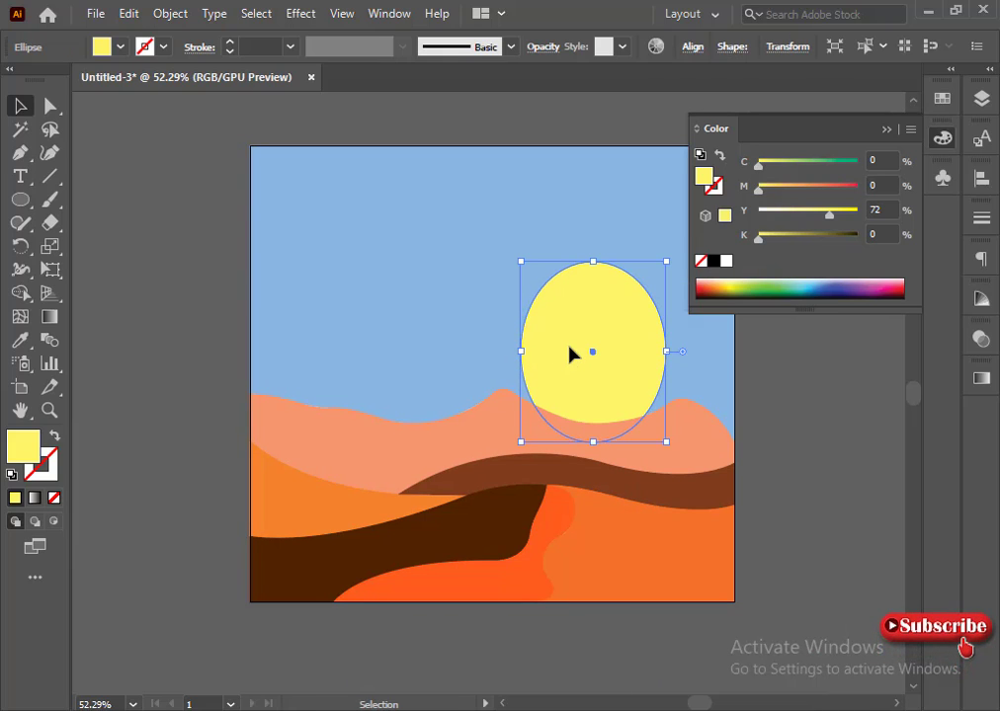
key("Up")
key("Up")
key("Up")
key("Up")
key("Up")
key("Up")
key("Up")
key("Up")
key("Up")
key("Up")
key("Up")
key("Up")
key("Up")
key("Up")
left_click(886, 130)
left_click(775, 386)
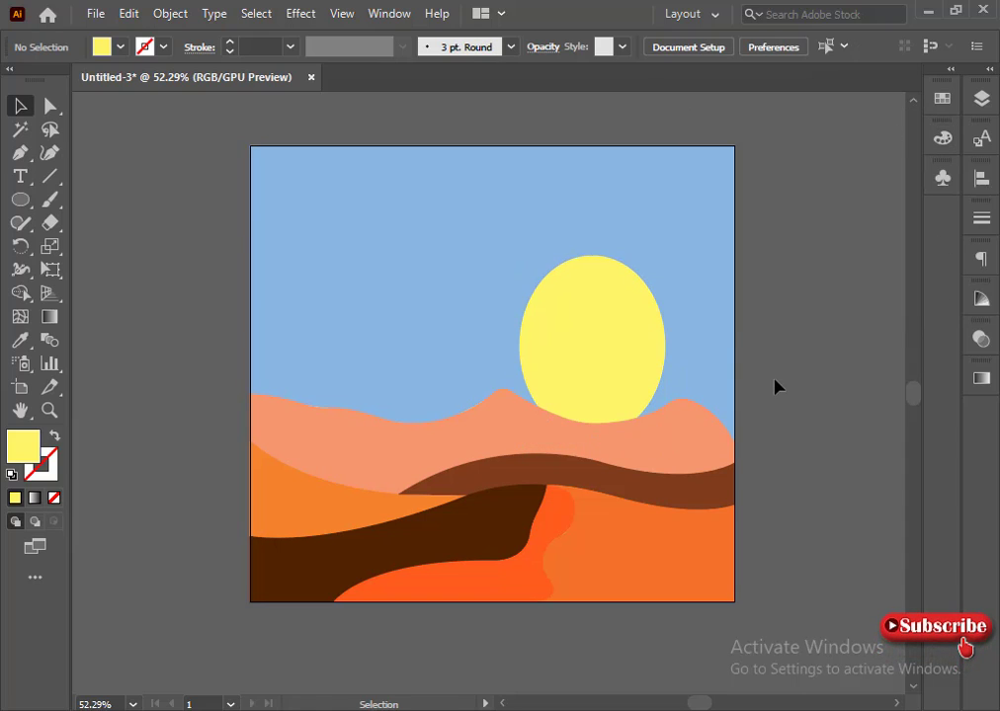